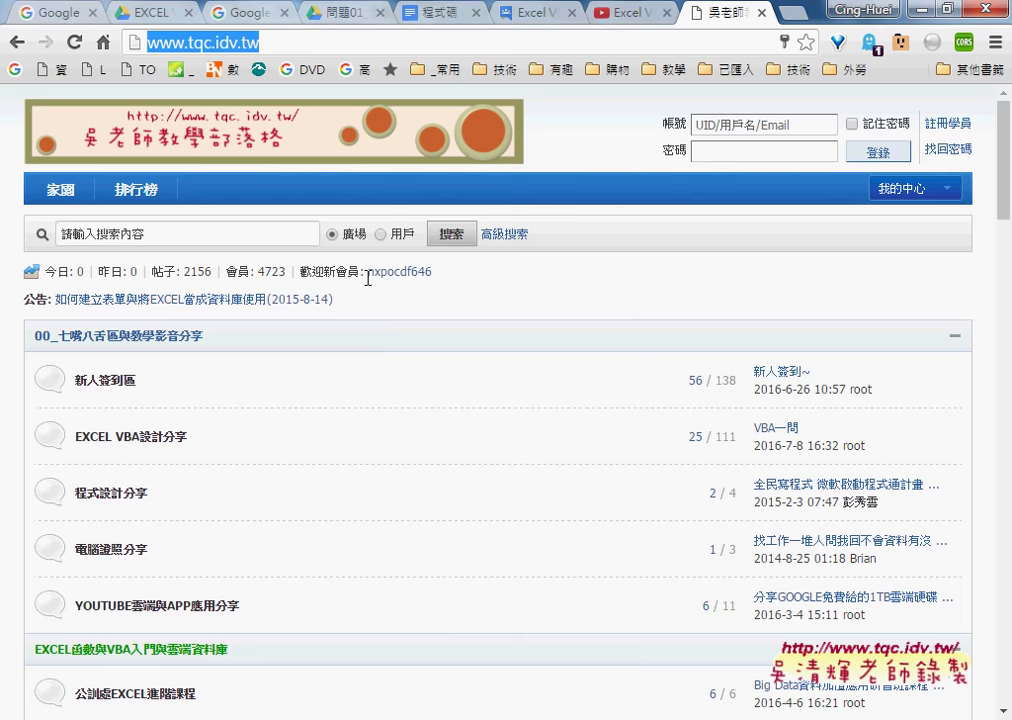
Step: Select the forum address, then search Google for 吳老 in a new tab
double_click(264, 271)
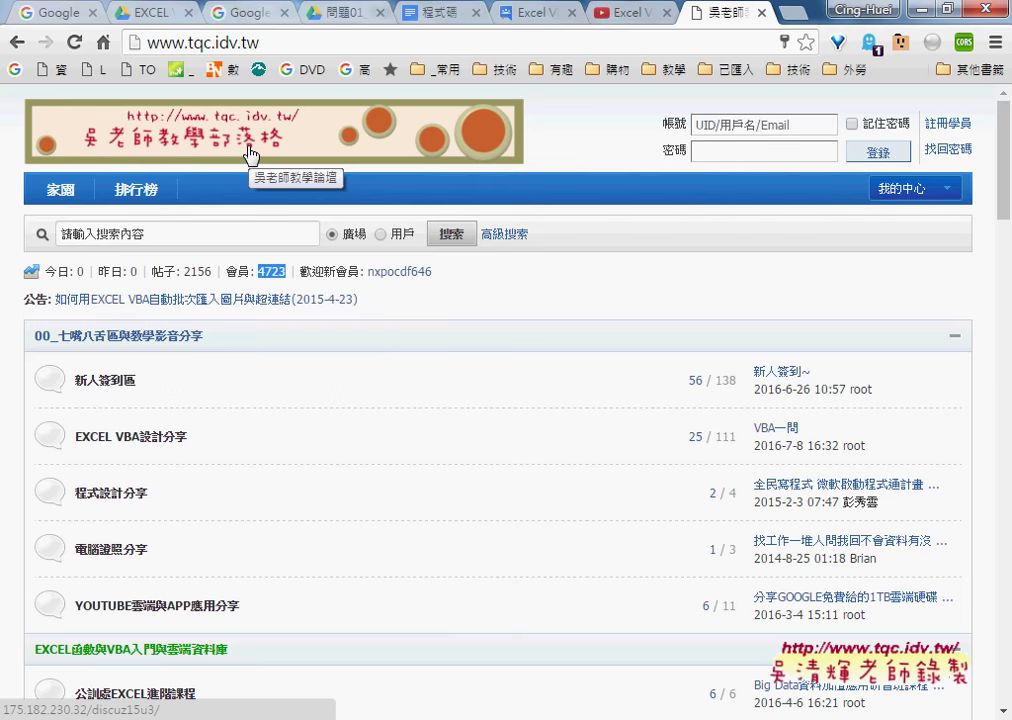
click(300, 43)
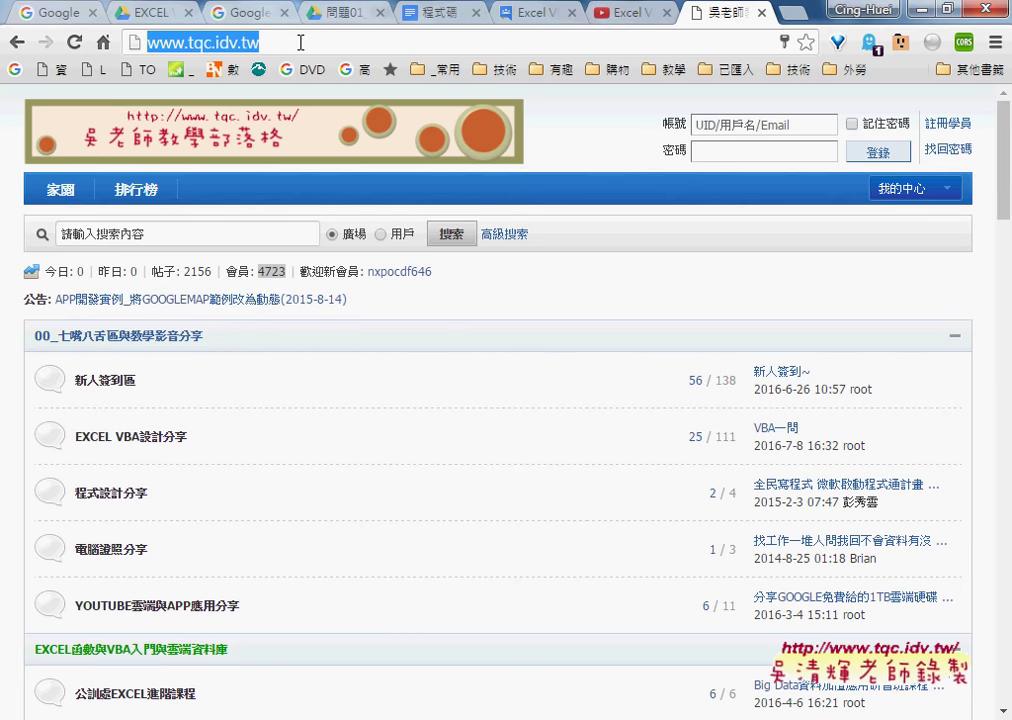
click(790, 14)
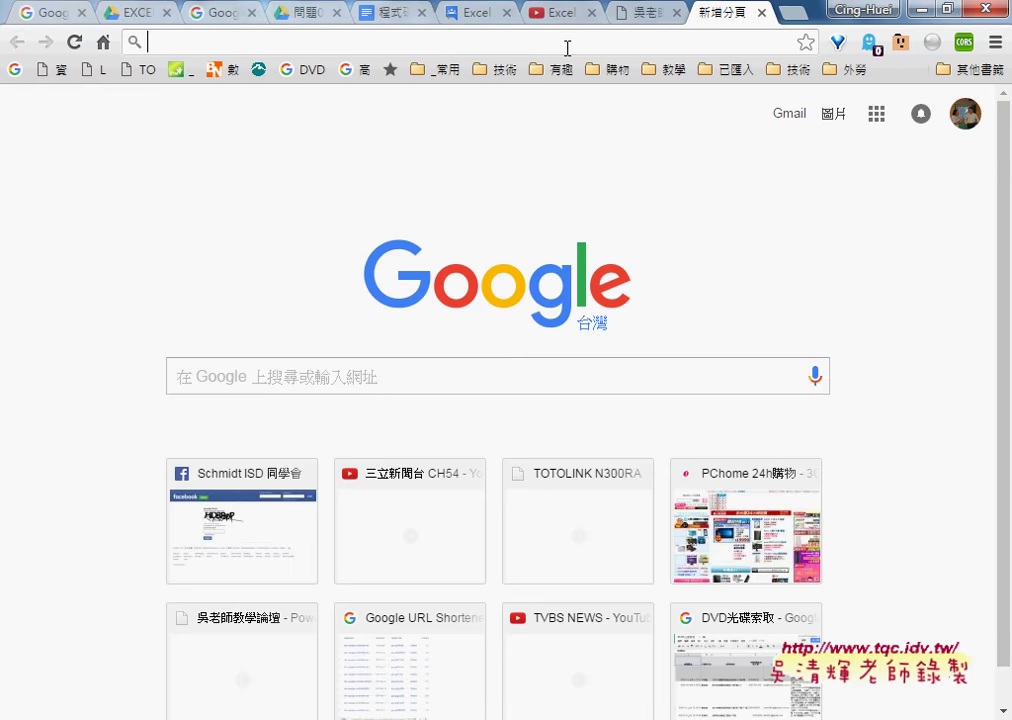
text(x)
key(BackSpace)
text(x)
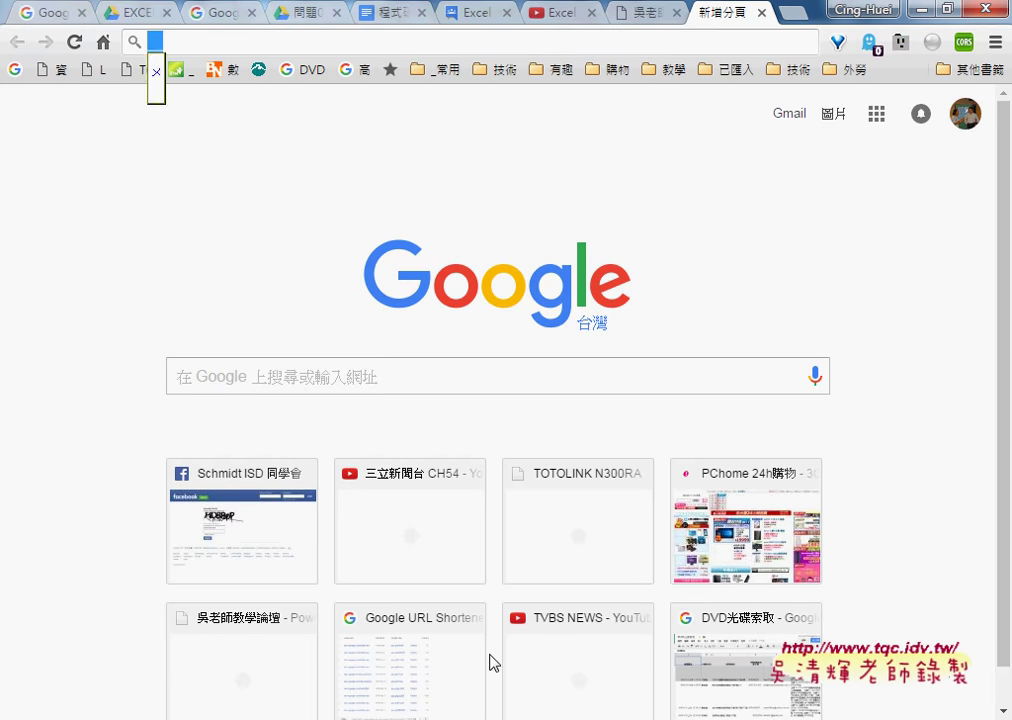
text(吳老)
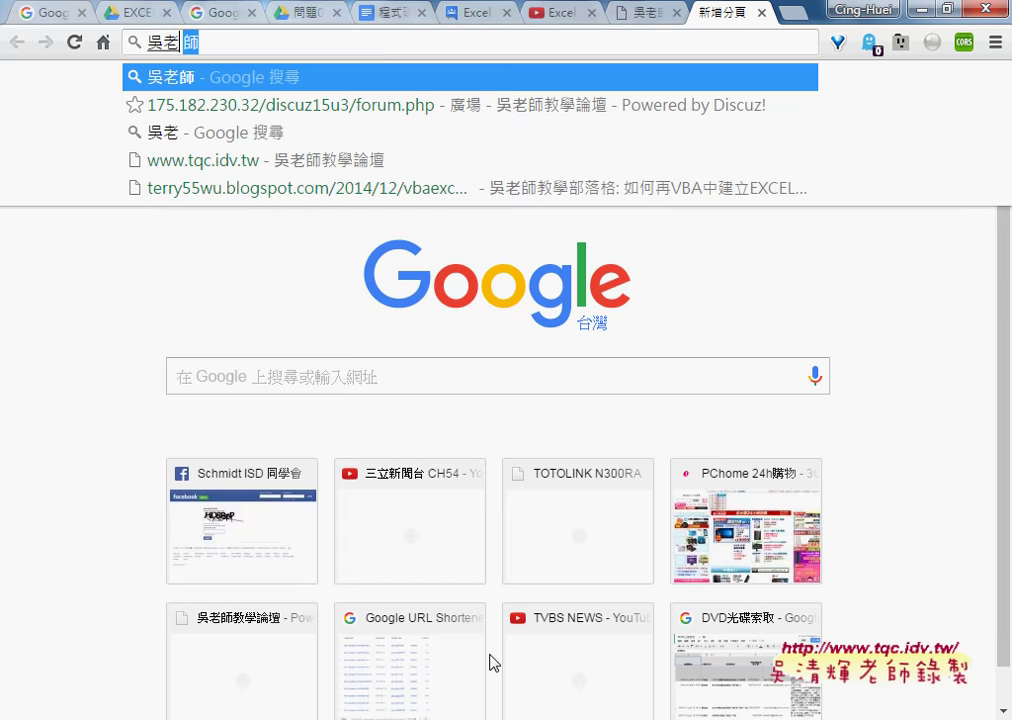
key(BackSpace)
key(Return)
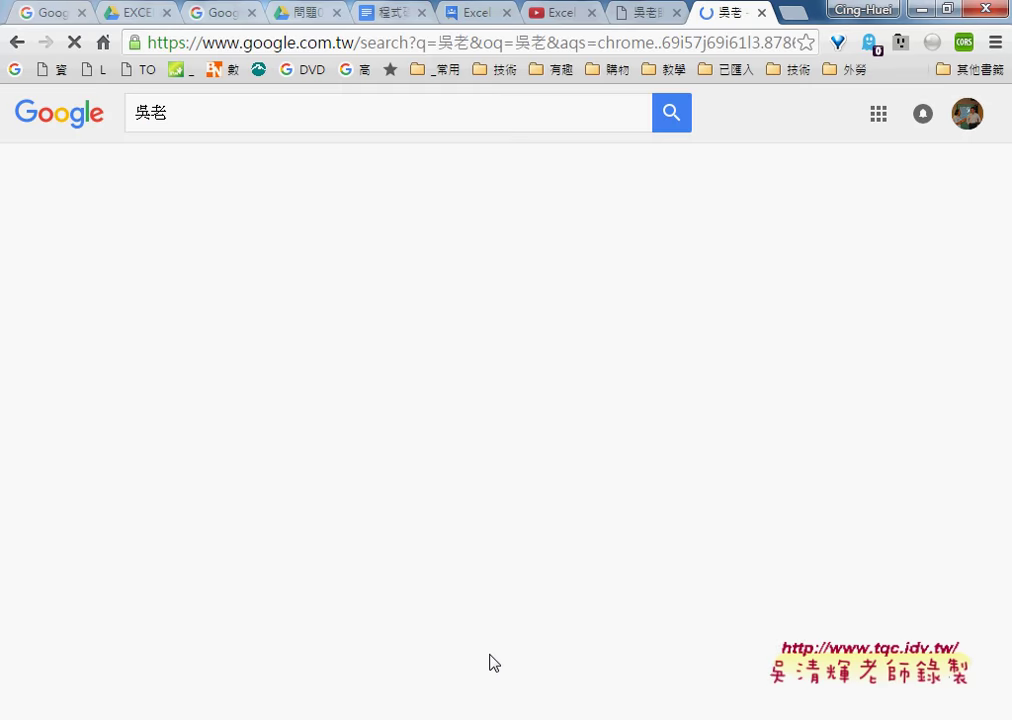
click(217, 112)
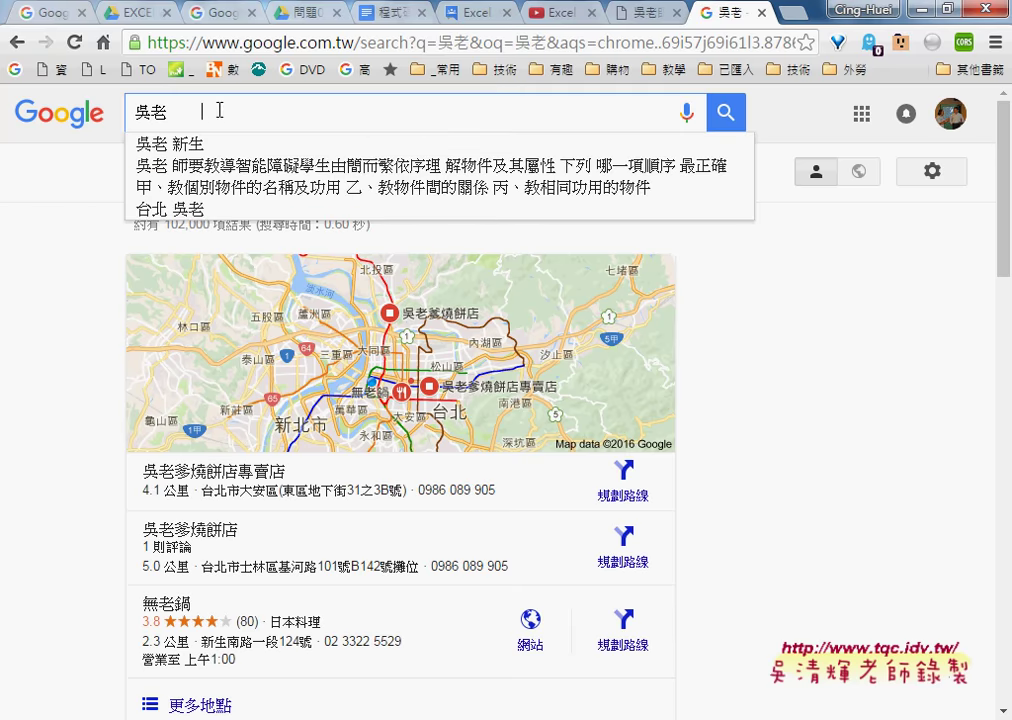
drag(193, 111, 237, 108)
text(g)
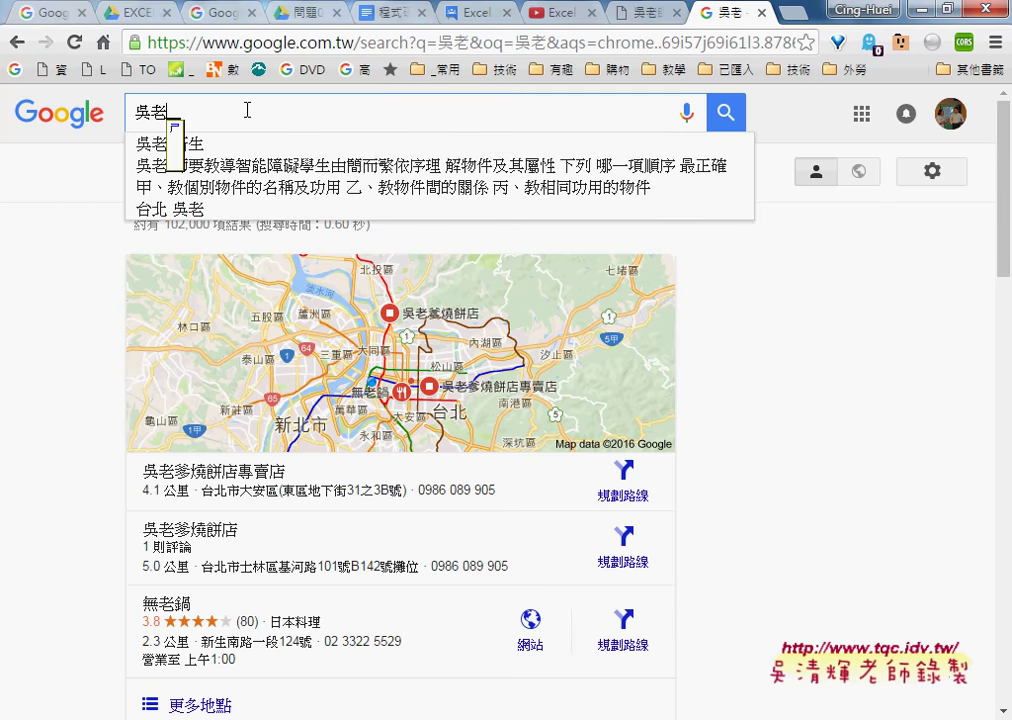
text(師)
key(Return)
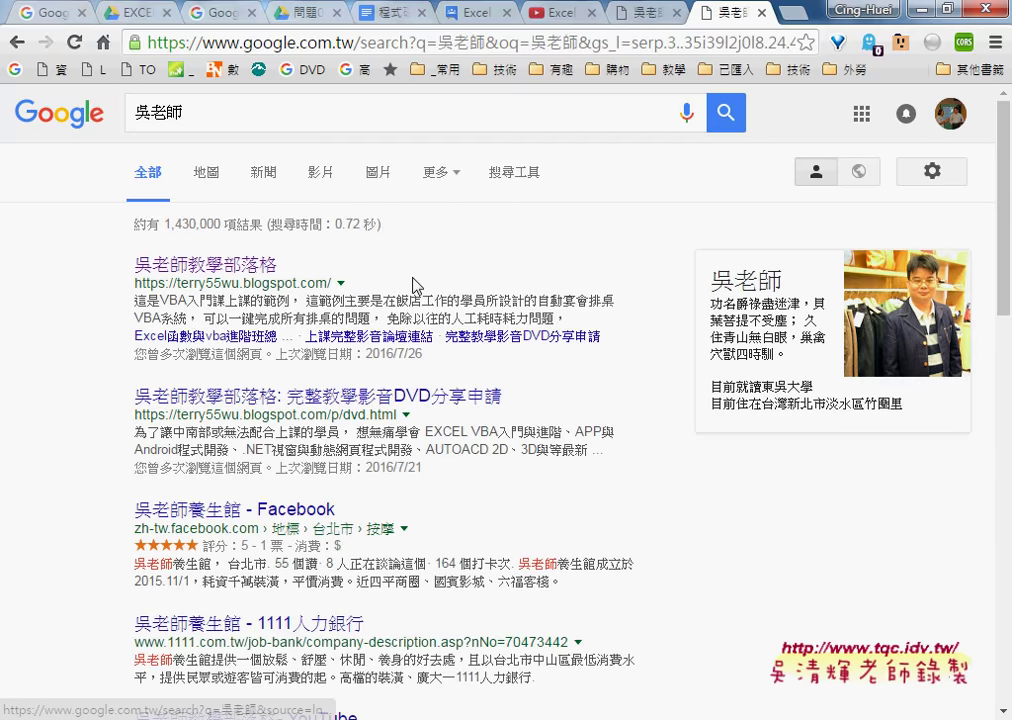
scroll(455, 297, down, 2)
scroll(455, 297, down, 1)
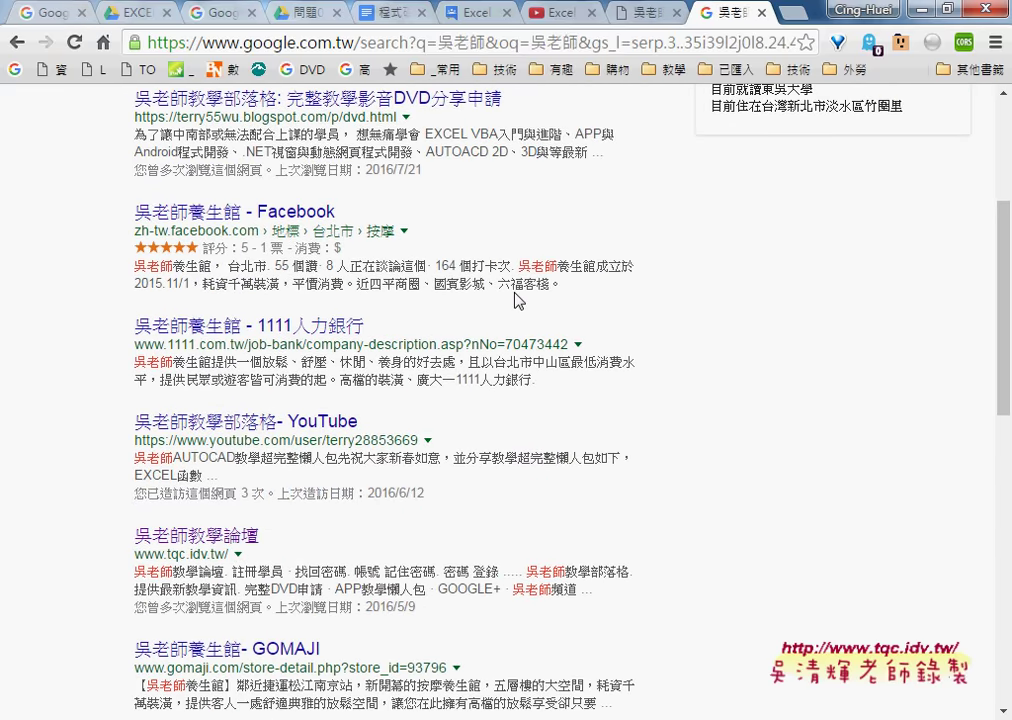
scroll(490, 336, down, 1)
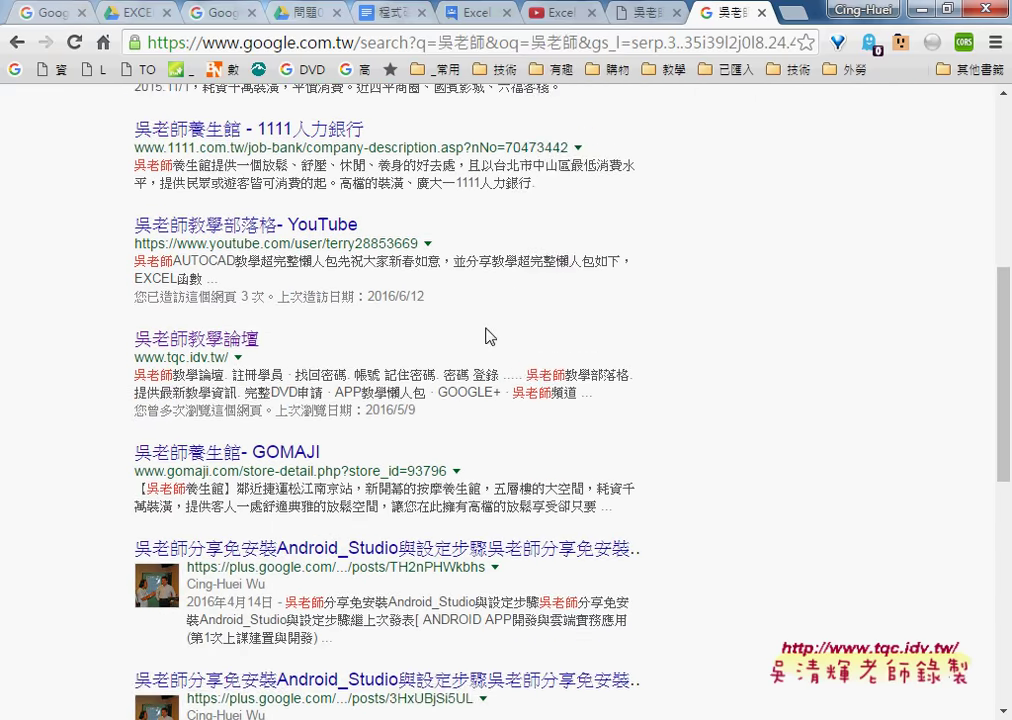
click(236, 344)
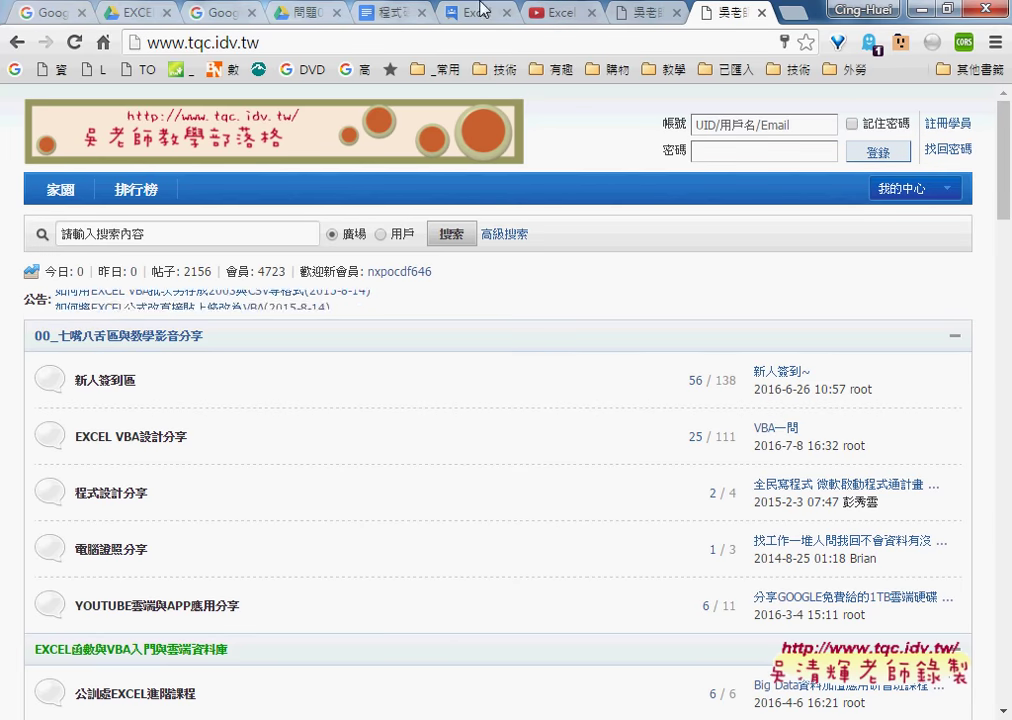
Step: Close both forum tabs, minimize Chrome, close Explorer and move the XAMPP Control Panel up-left
click(763, 13)
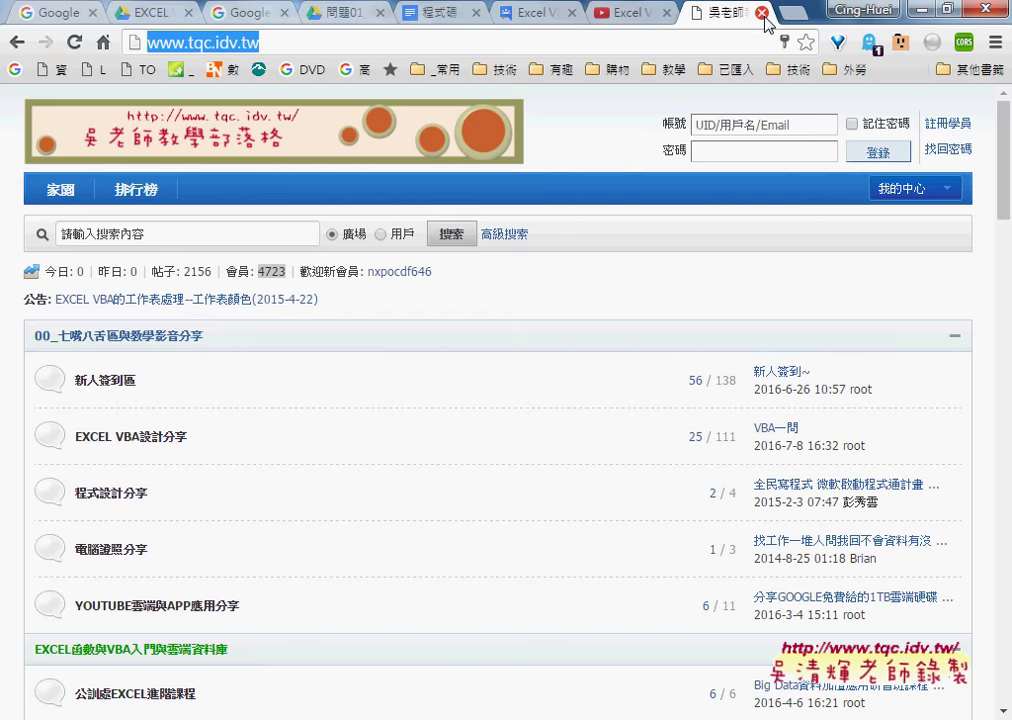
click(763, 13)
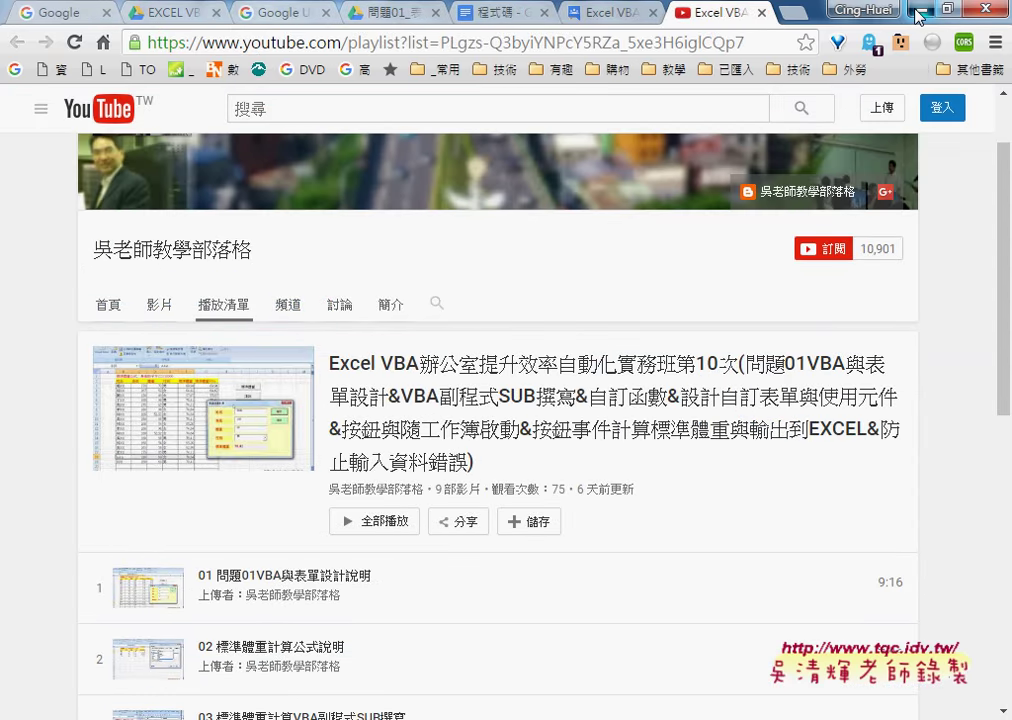
click(918, 9)
key(alt+F4)
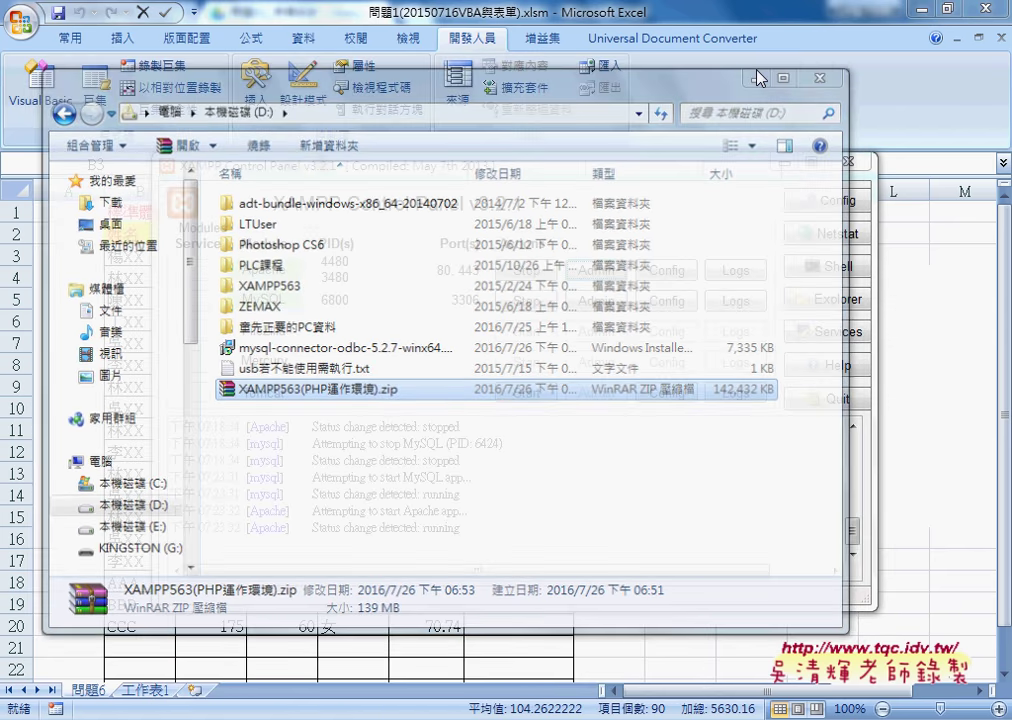
drag(610, 168, 576, 97)
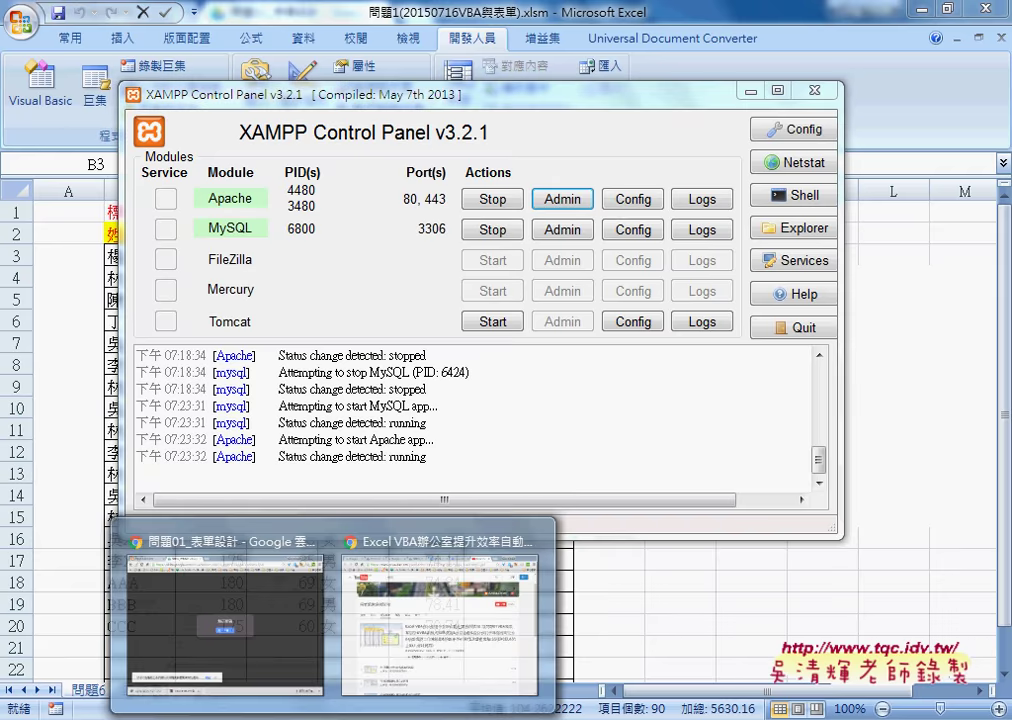
Step: Bring back the browser and mark the security heading in the 程式碼 notes
click(428, 660)
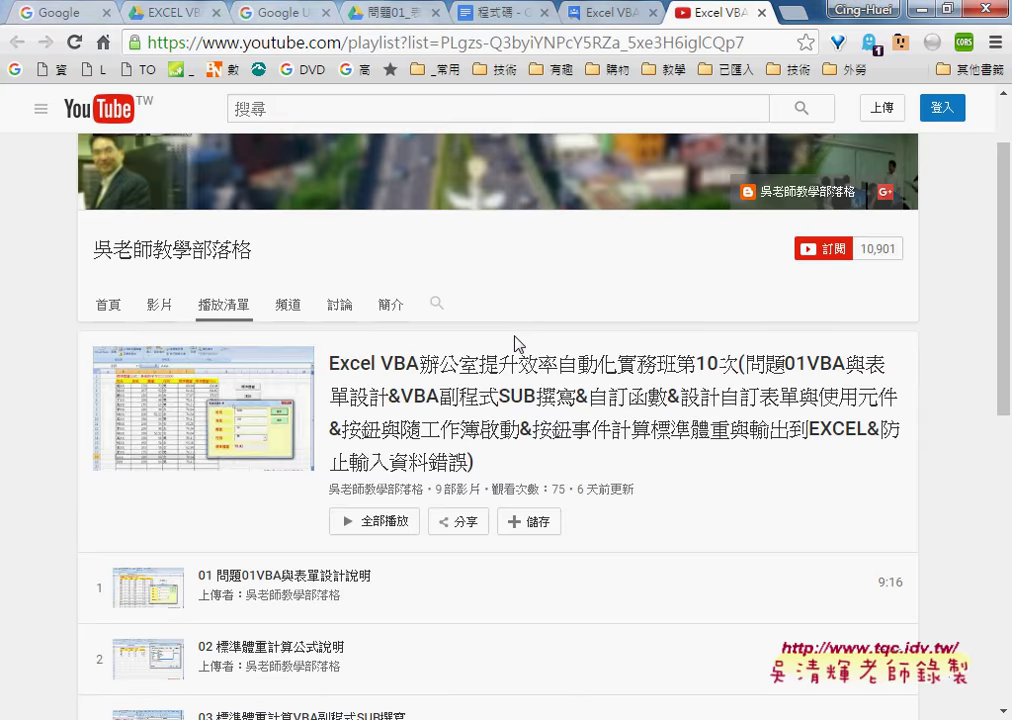
click(498, 12)
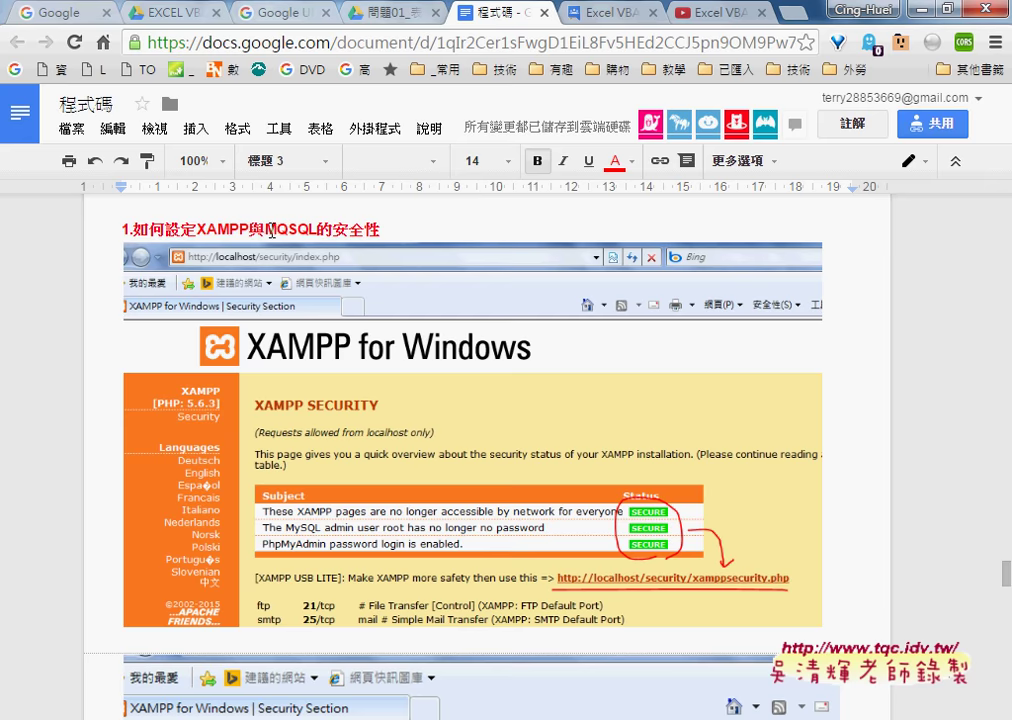
drag(333, 229, 386, 226)
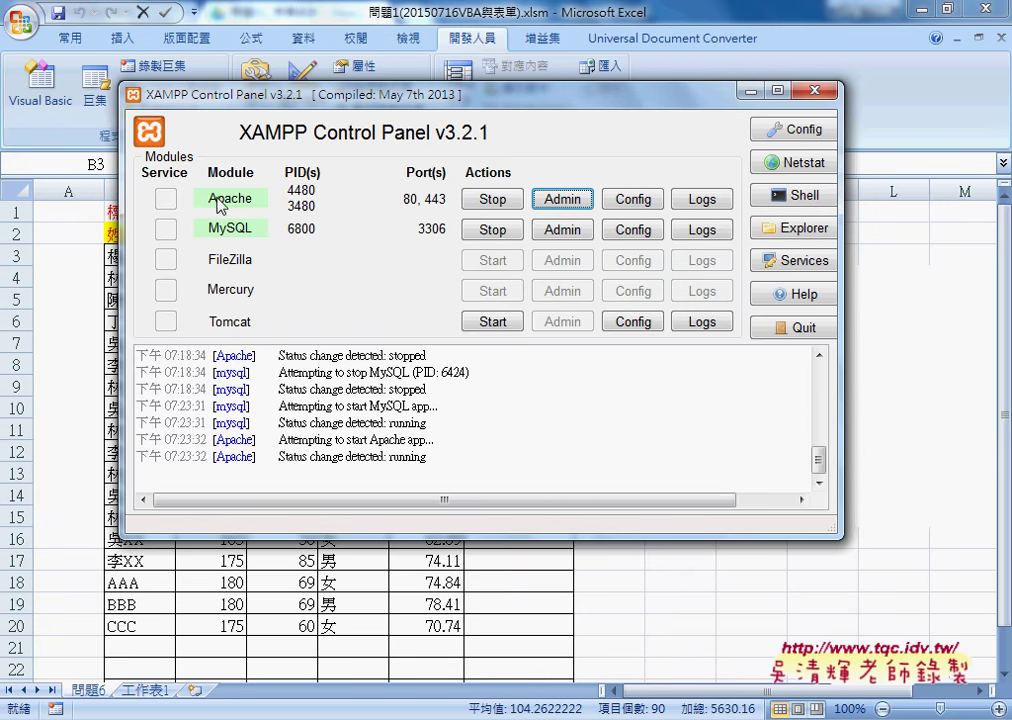
Step: Open the localhost/xampp page from Apache's Admin, try 中文, then switch it to English
click(572, 201)
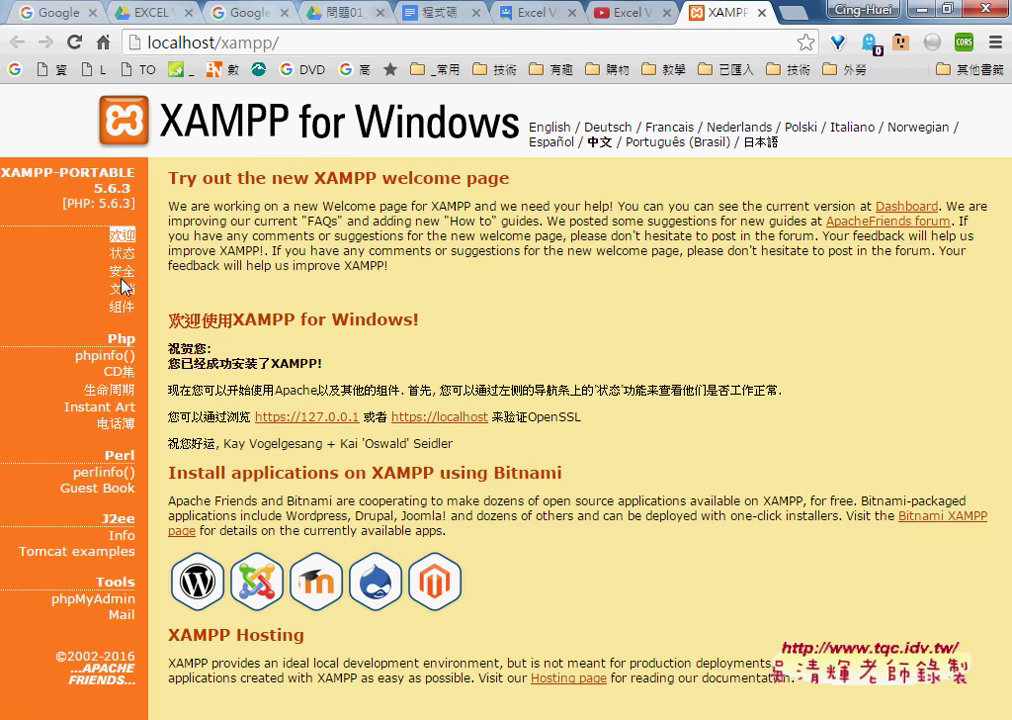
click(600, 142)
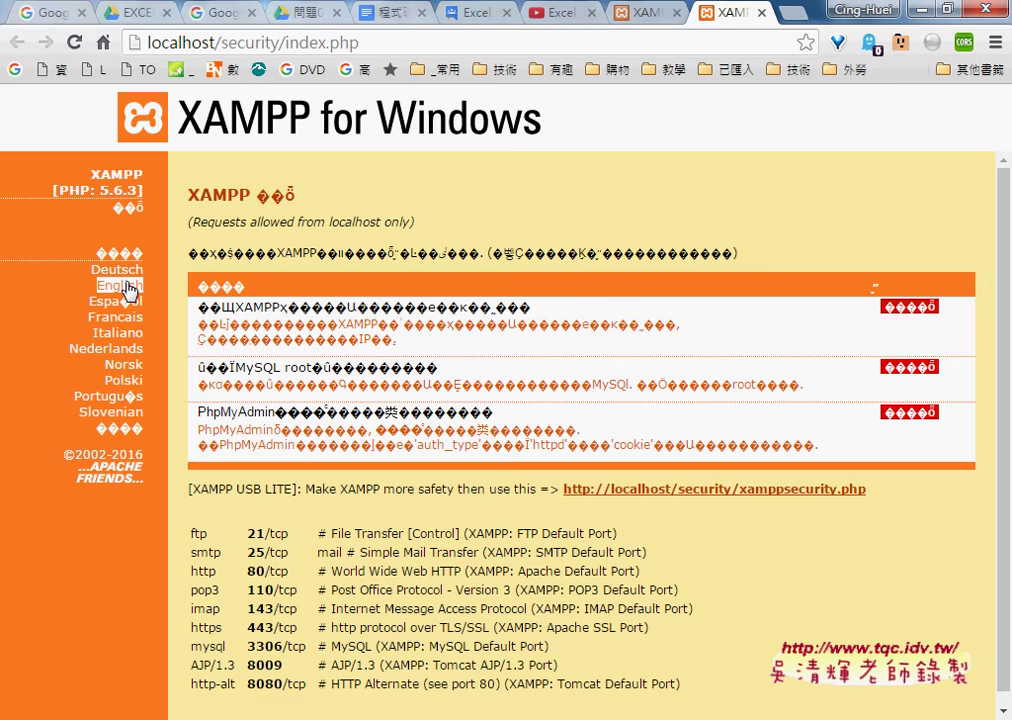
click(761, 12)
click(562, 128)
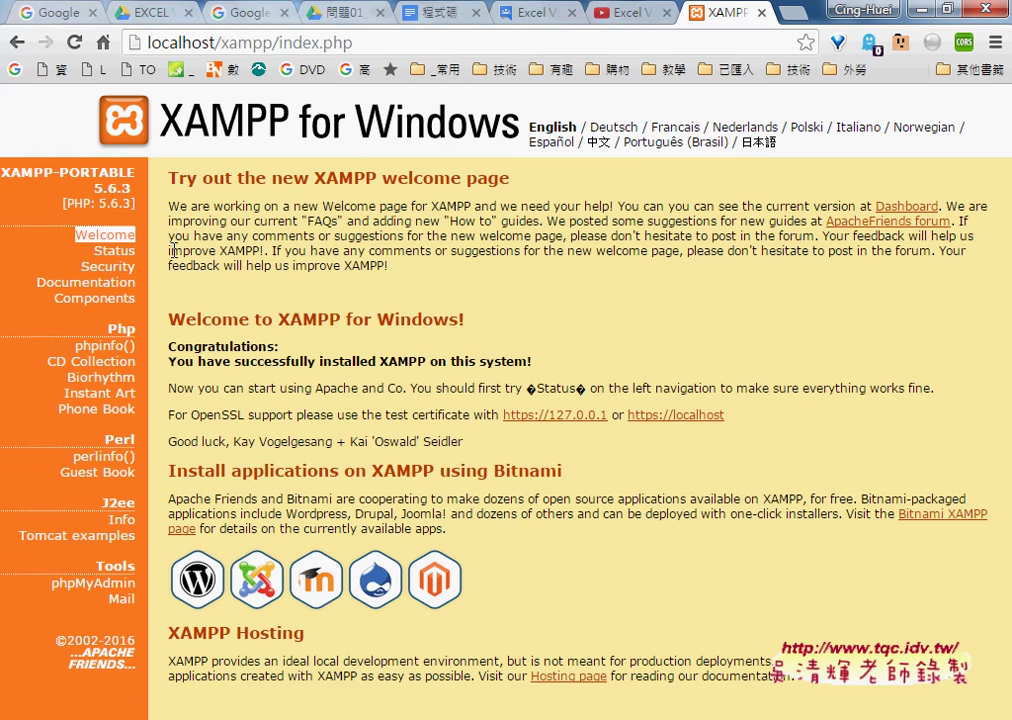
Step: Check the UNSECURE MySQL root and PhpMyAdmin rows on Security, then open xamppsecurity.php
click(95, 267)
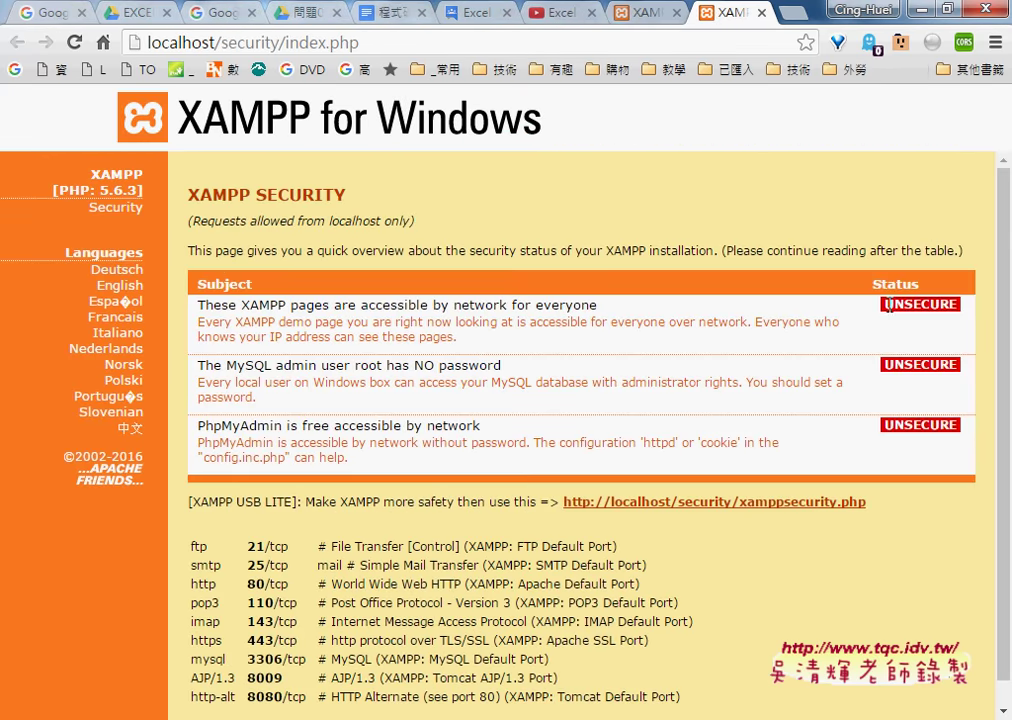
double_click(952, 366)
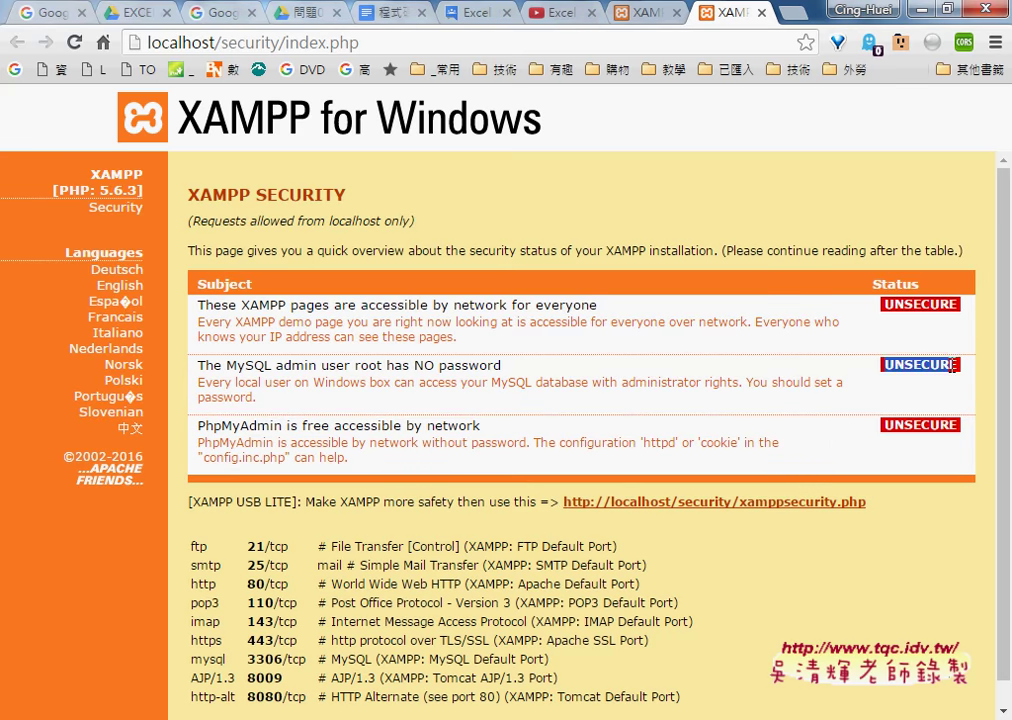
double_click(952, 424)
scroll(836, 448, down, 1)
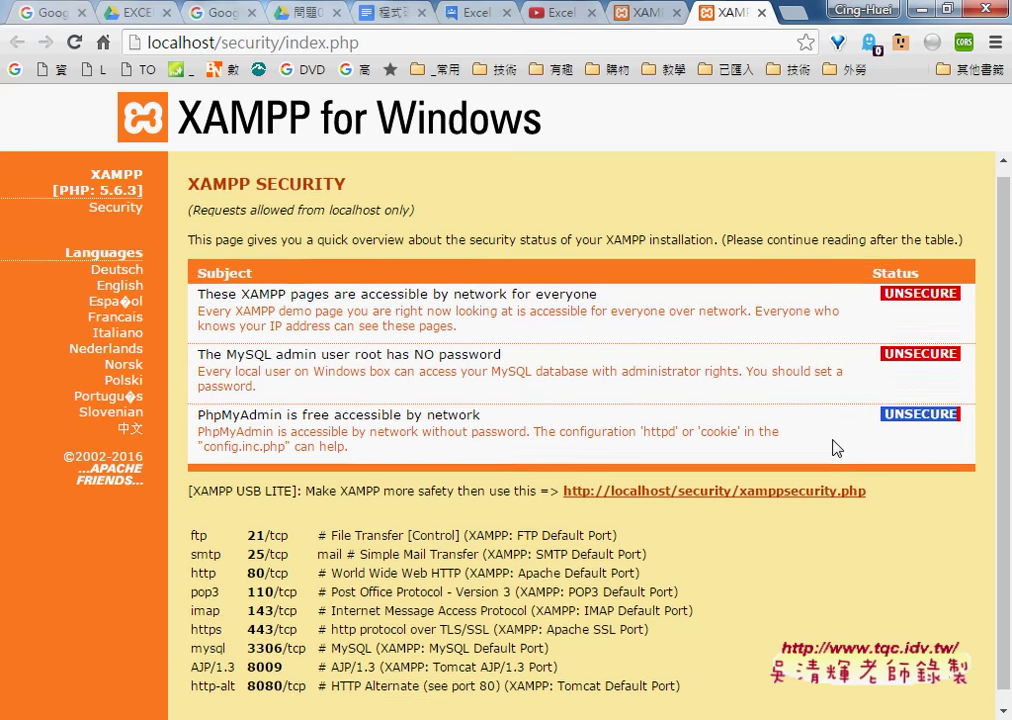
scroll(836, 448, down, 1)
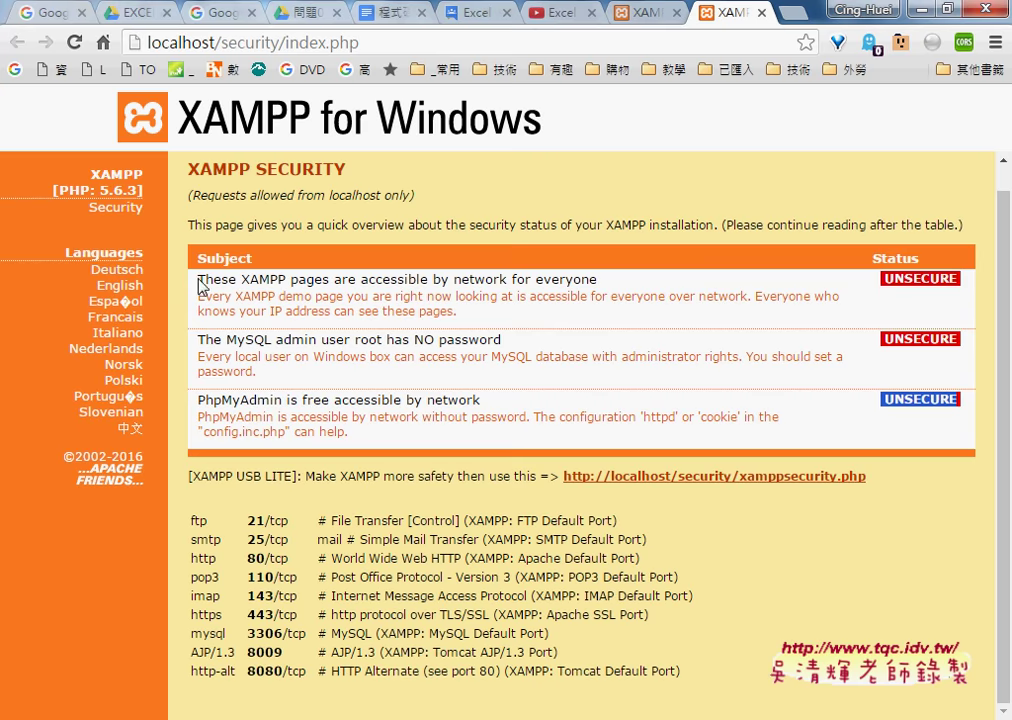
drag(867, 477, 565, 478)
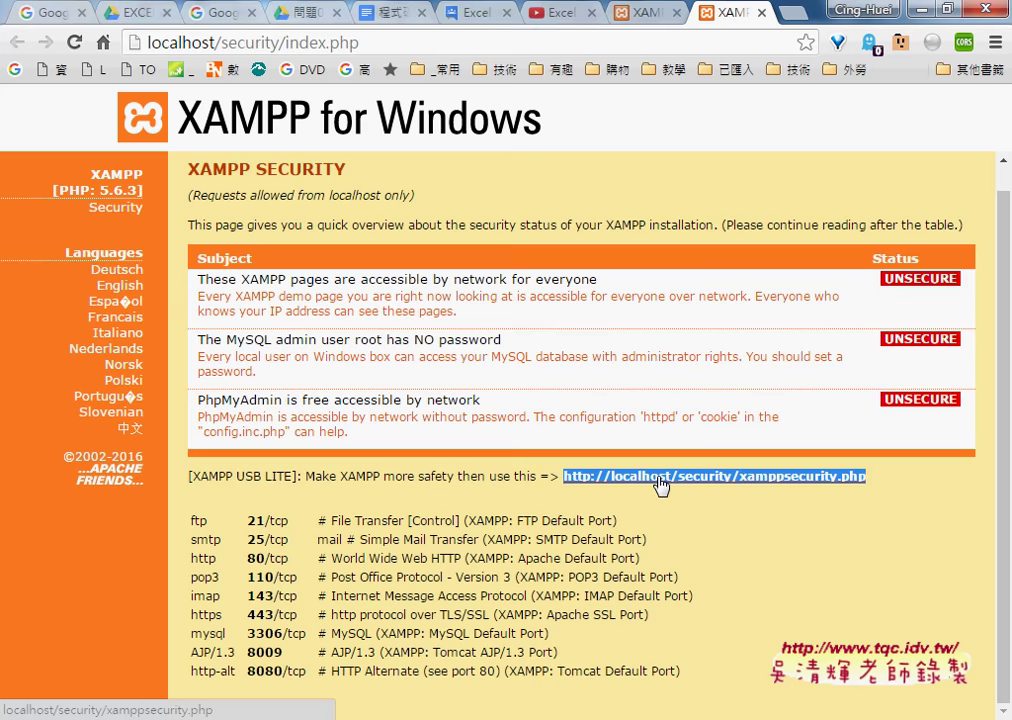
click(661, 480)
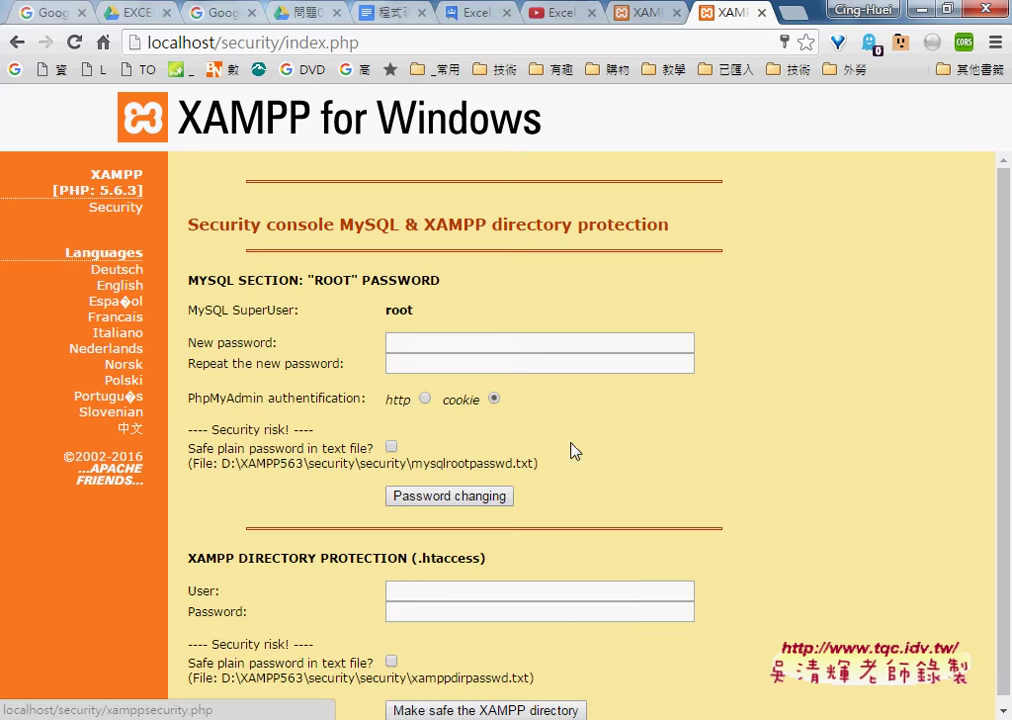
Step: Enter the new MySQL root password for the root superuser and move to the repeat field
drag(399, 311, 290, 362)
click(420, 340)
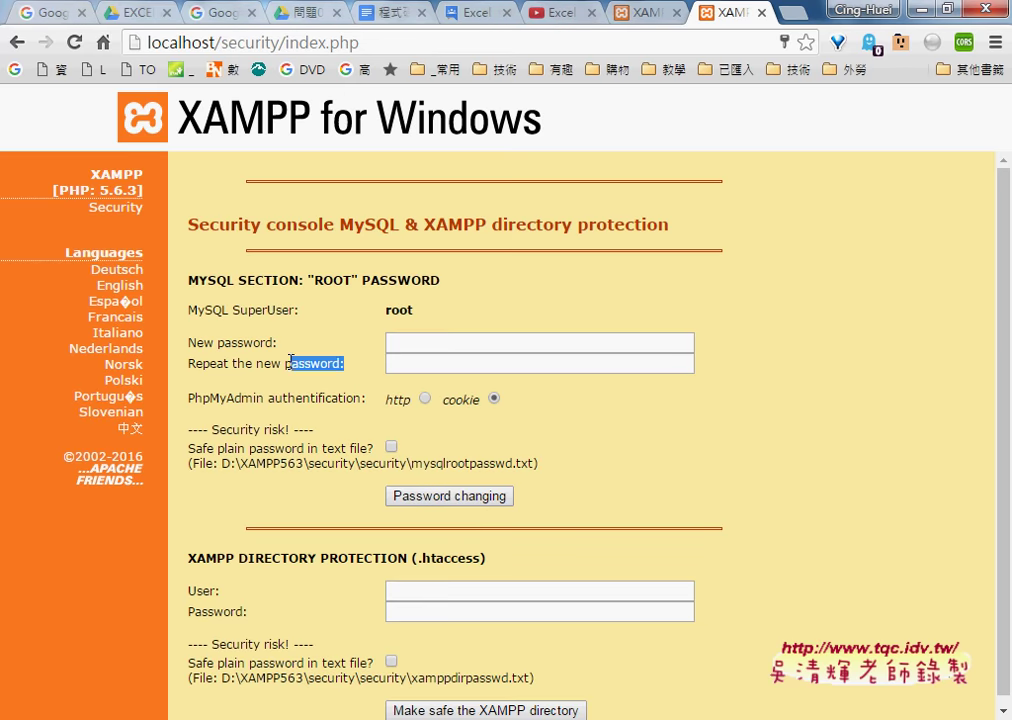
drag(423, 309, 388, 313)
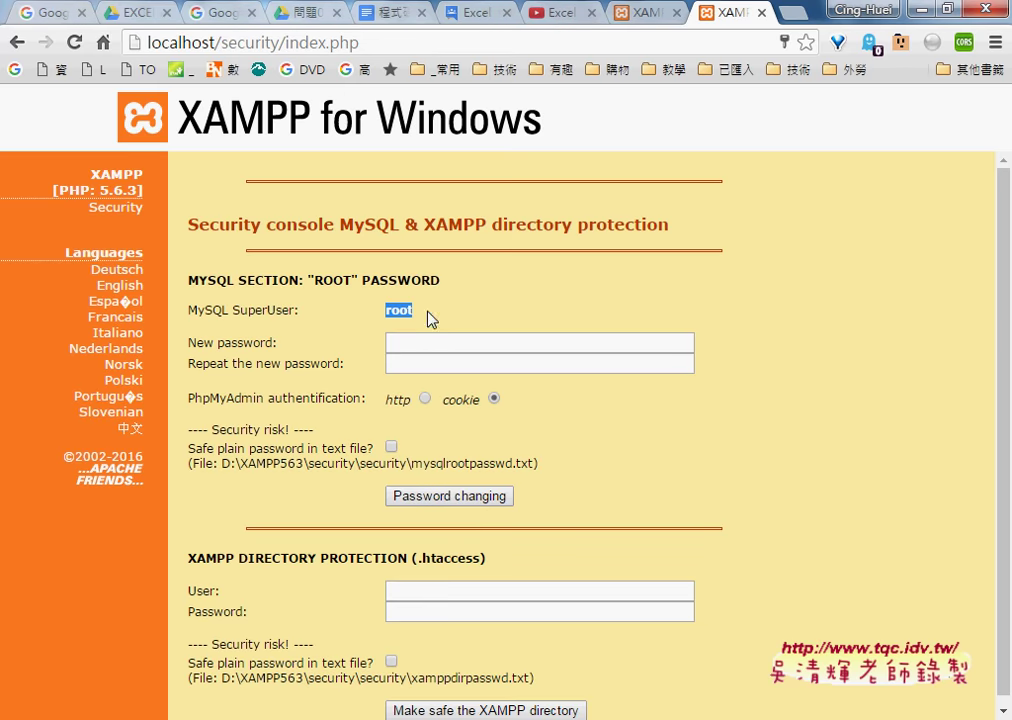
click(423, 343)
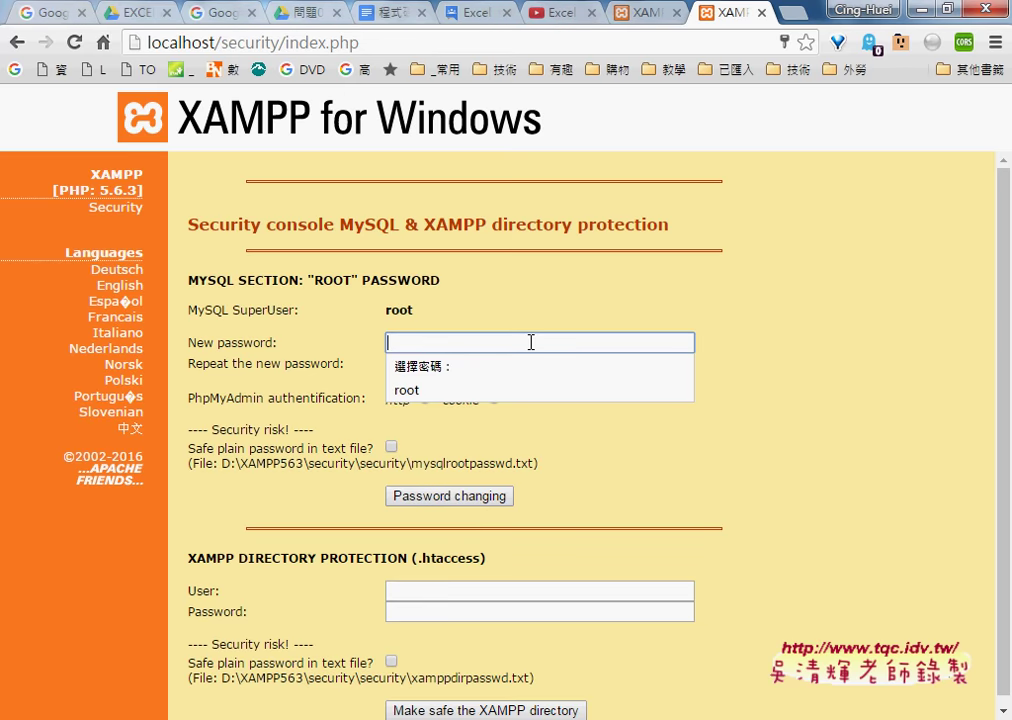
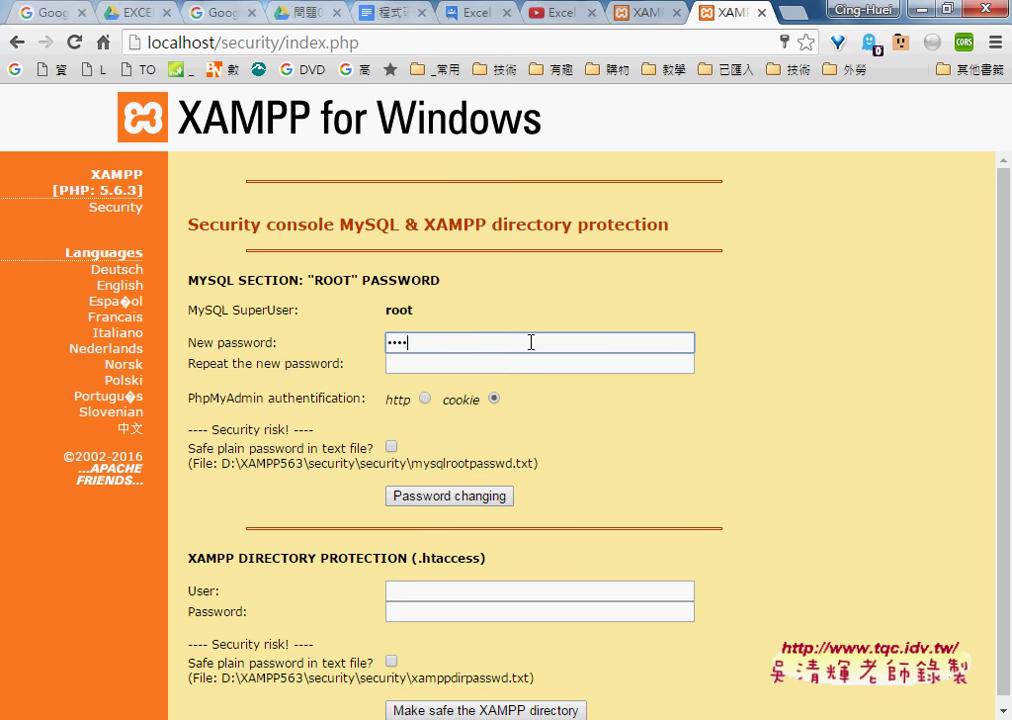
key(Tab)
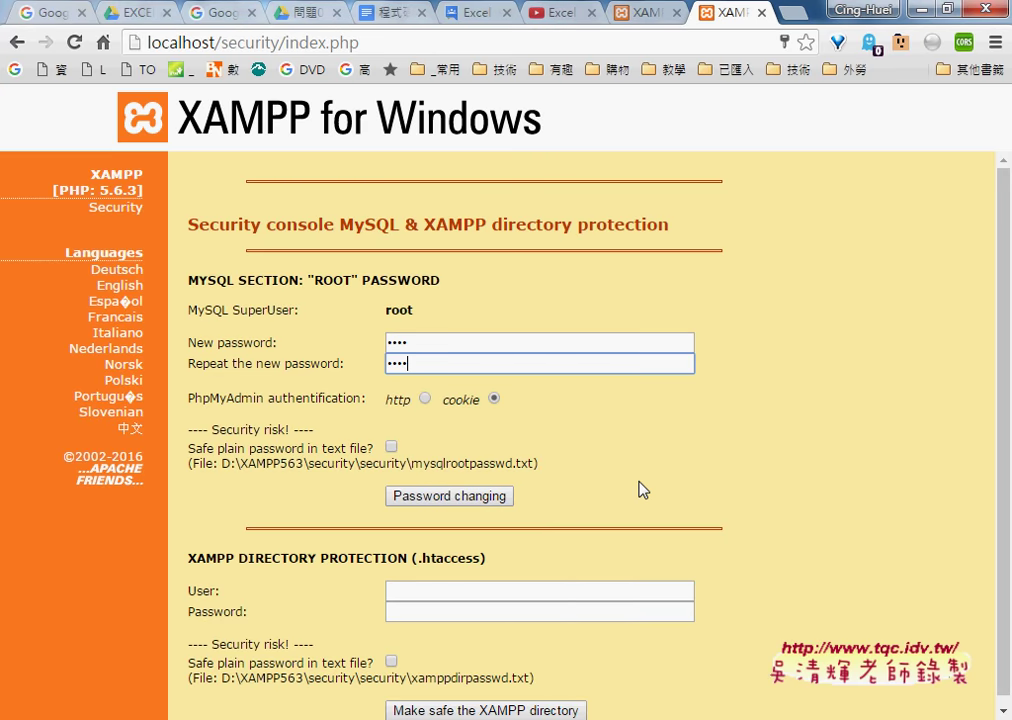
scroll(642, 490, down, 1)
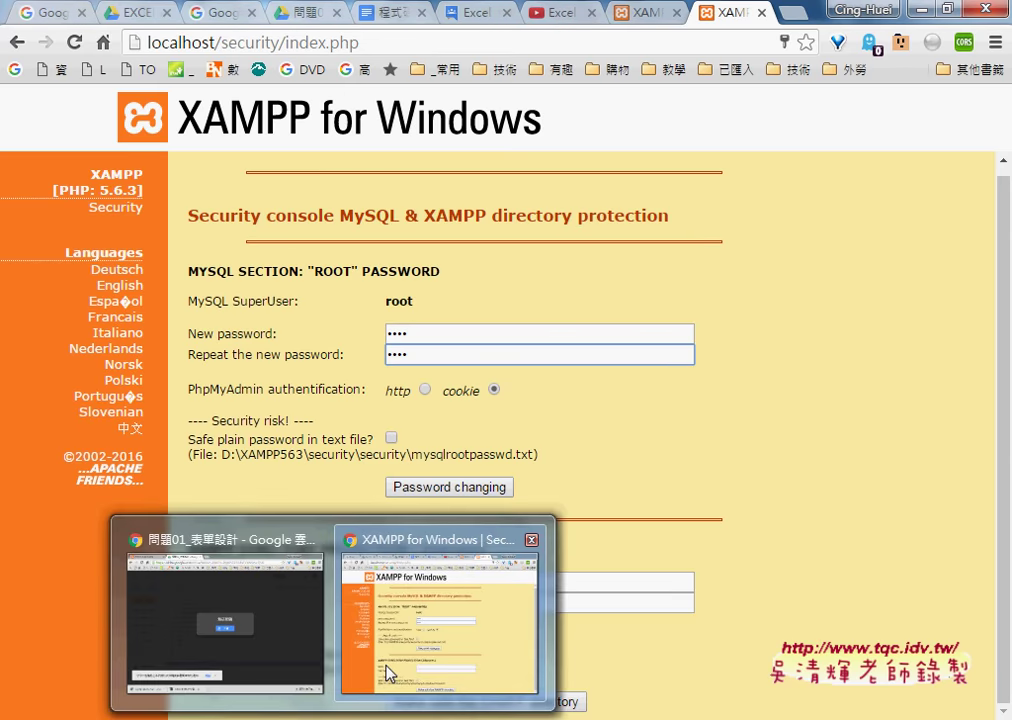
Step: Scroll through the 程式碼 notes' security screenshots, then return to the XAMPP security console
click(389, 14)
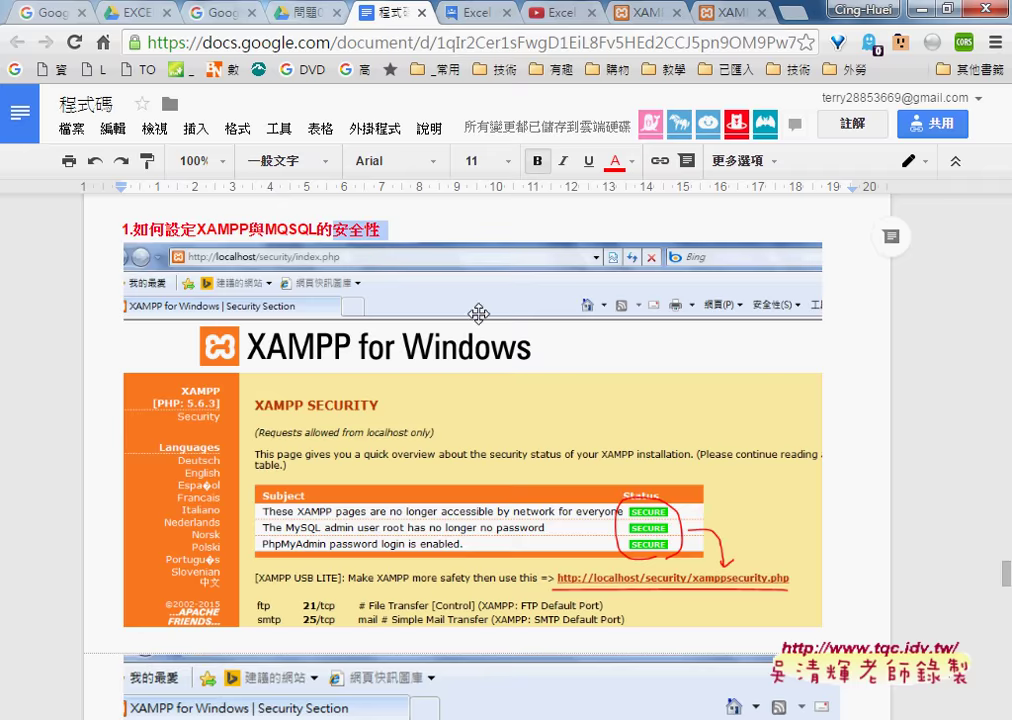
scroll(479, 312, down, 1)
scroll(490, 335, down, 1)
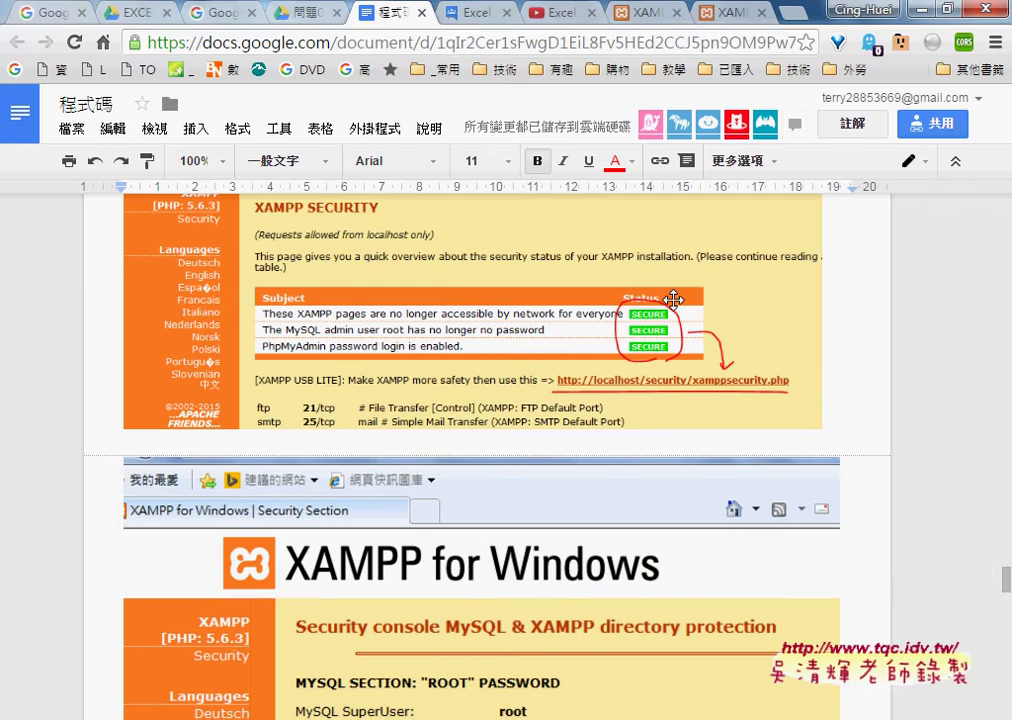
scroll(718, 334, down, 3)
scroll(718, 334, down, 1)
scroll(675, 334, down, 1)
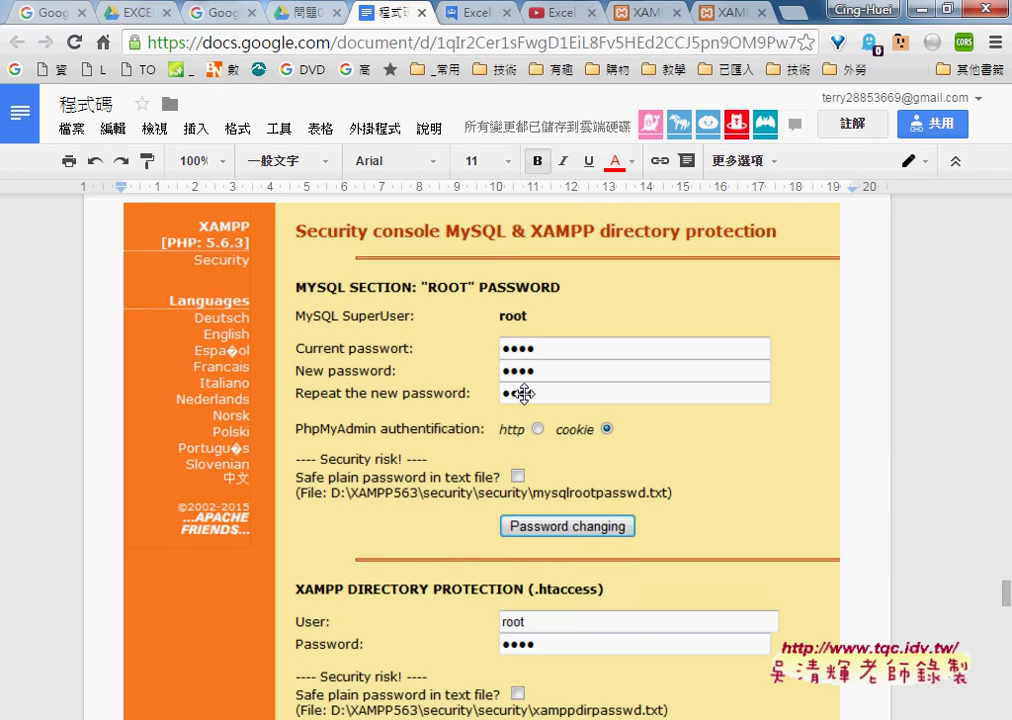
scroll(520, 400, down, 1)
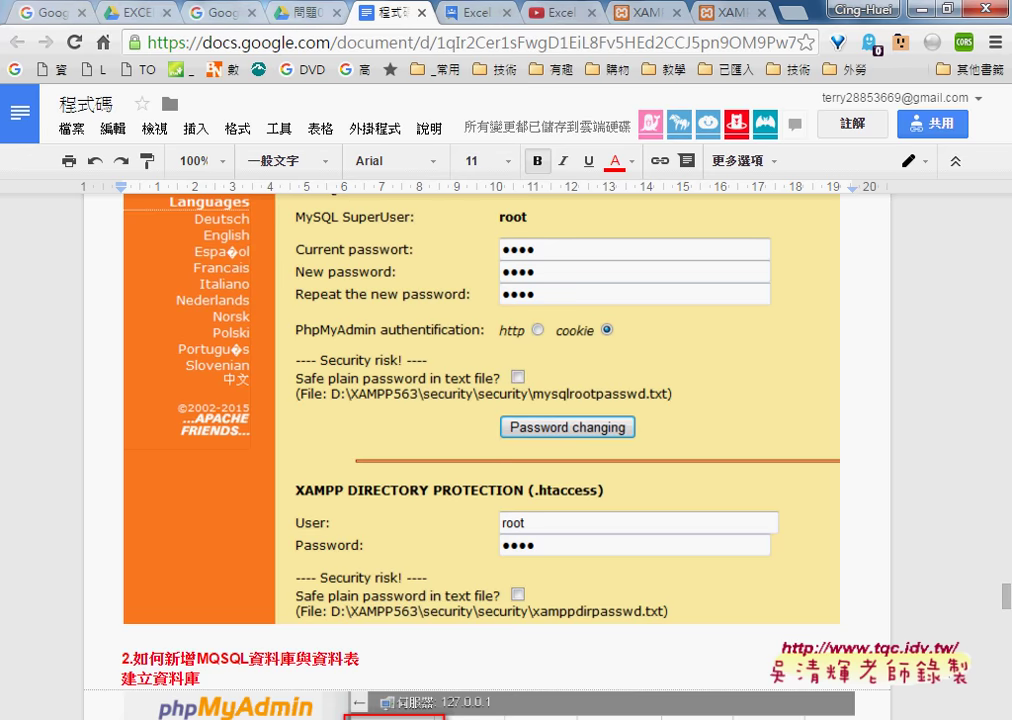
click(733, 12)
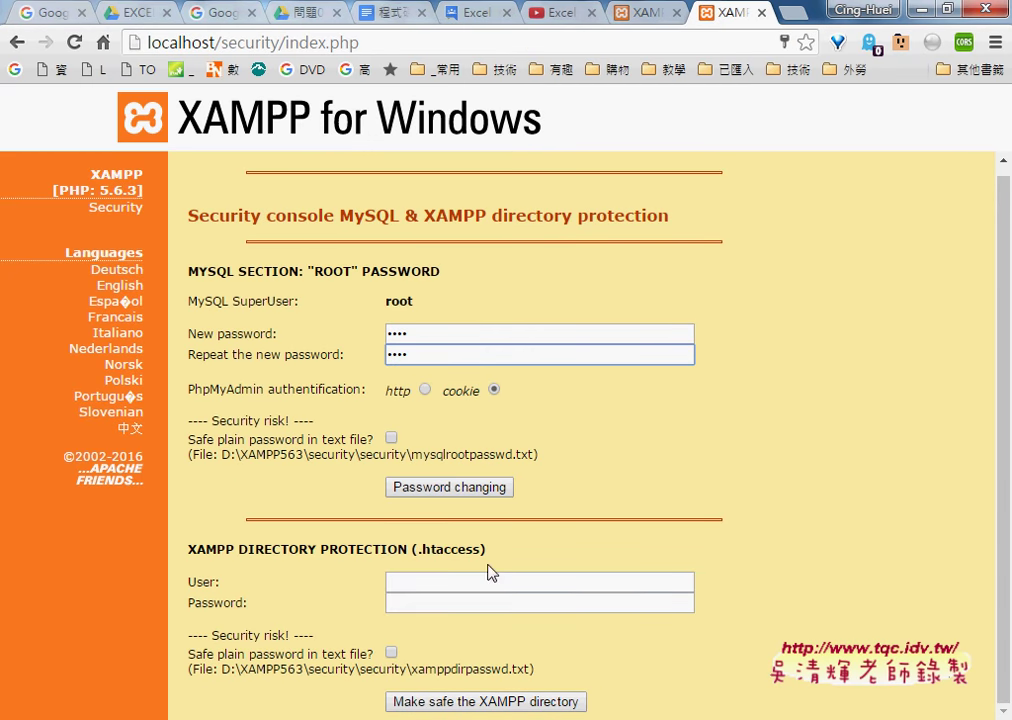
Step: Fill in the directory-protection user name, then recheck both new root password entries
click(445, 579)
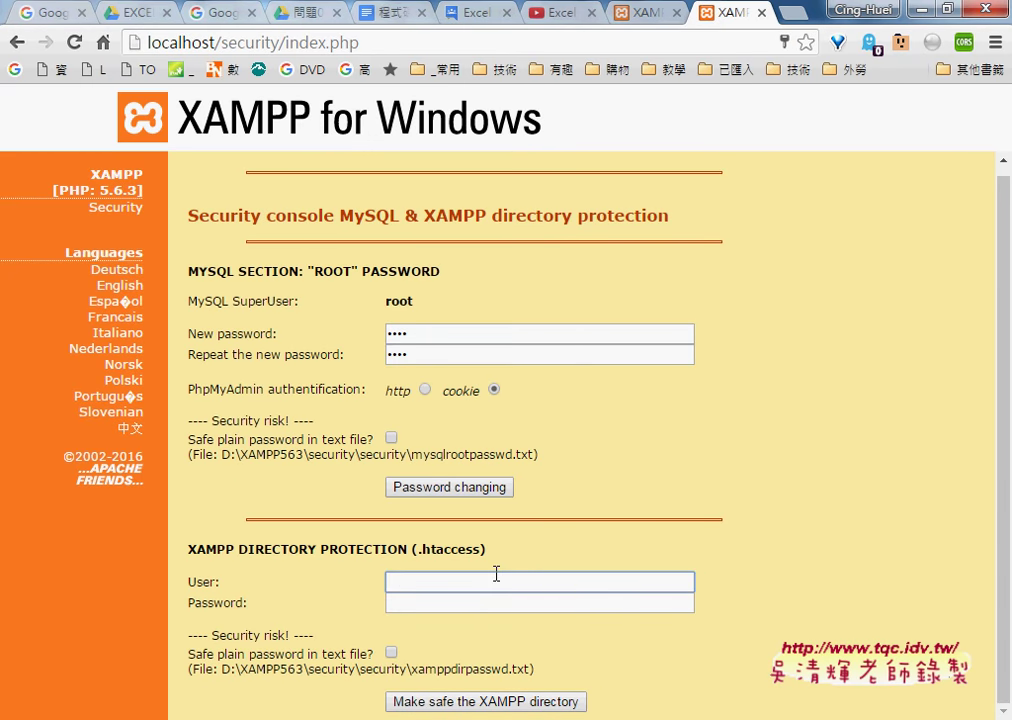
text(h)
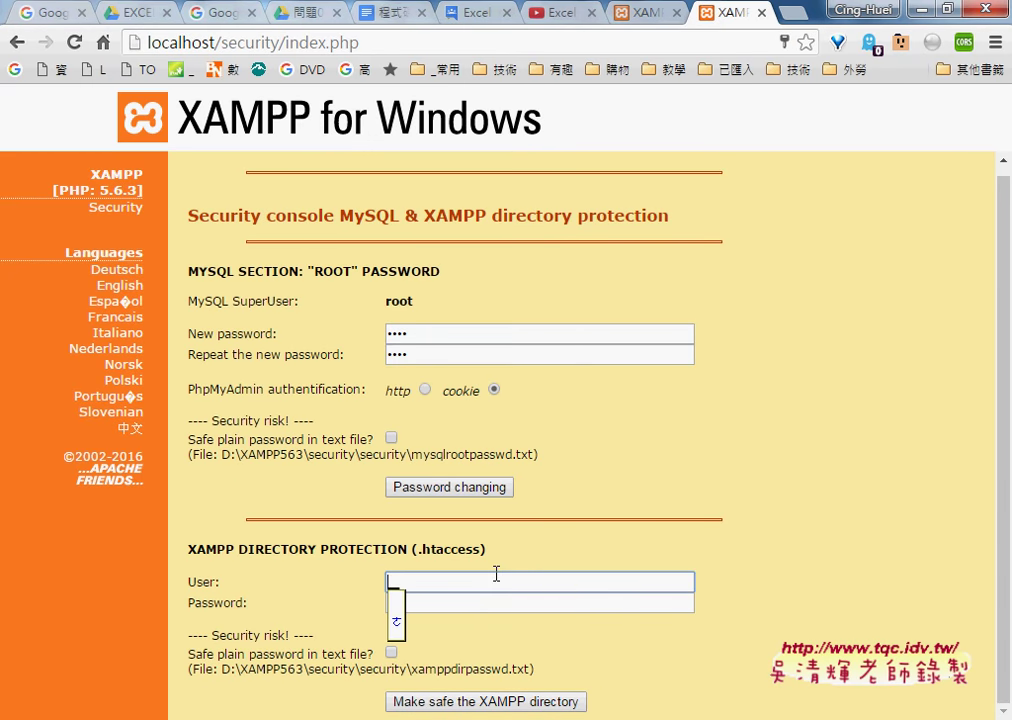
key(BackSpace)
text(root)
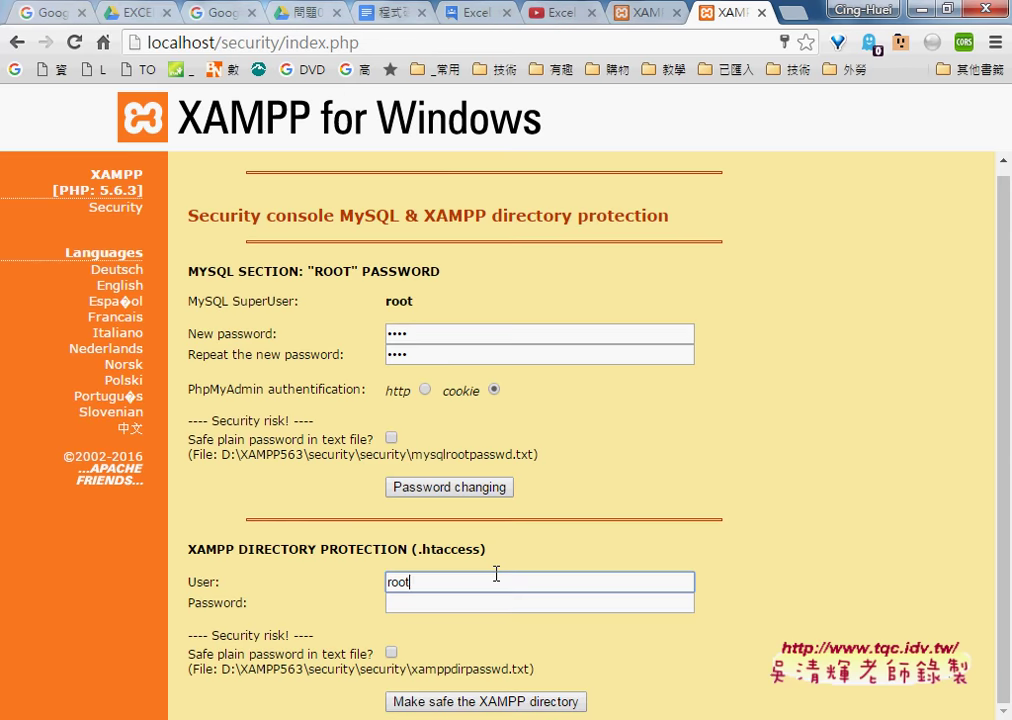
key(Tab)
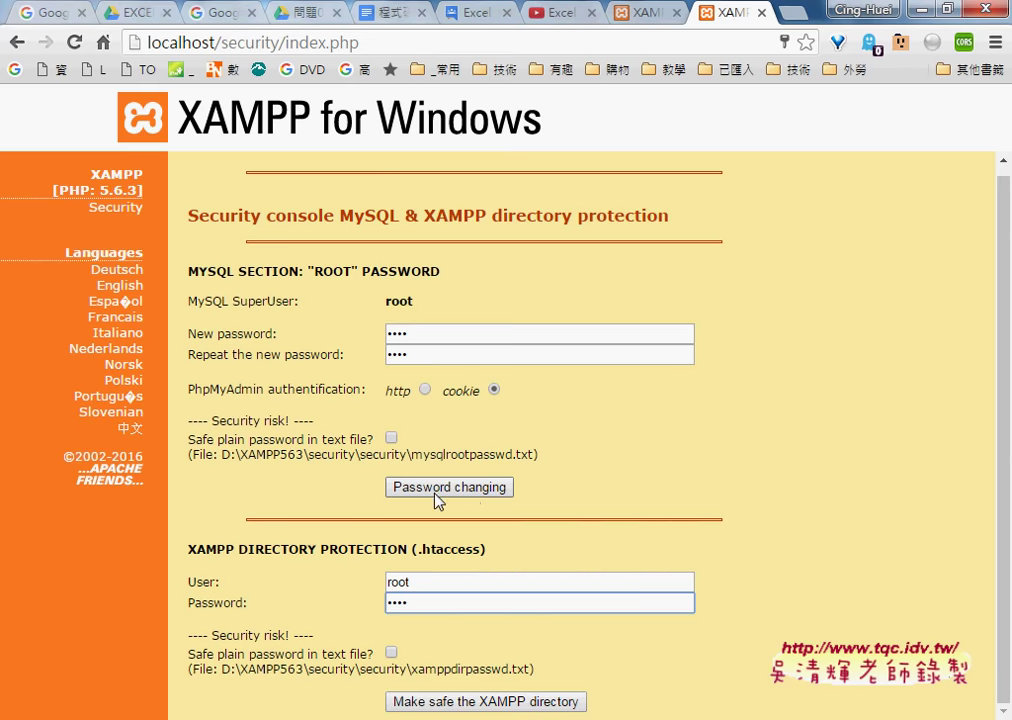
double_click(427, 336)
click(410, 354)
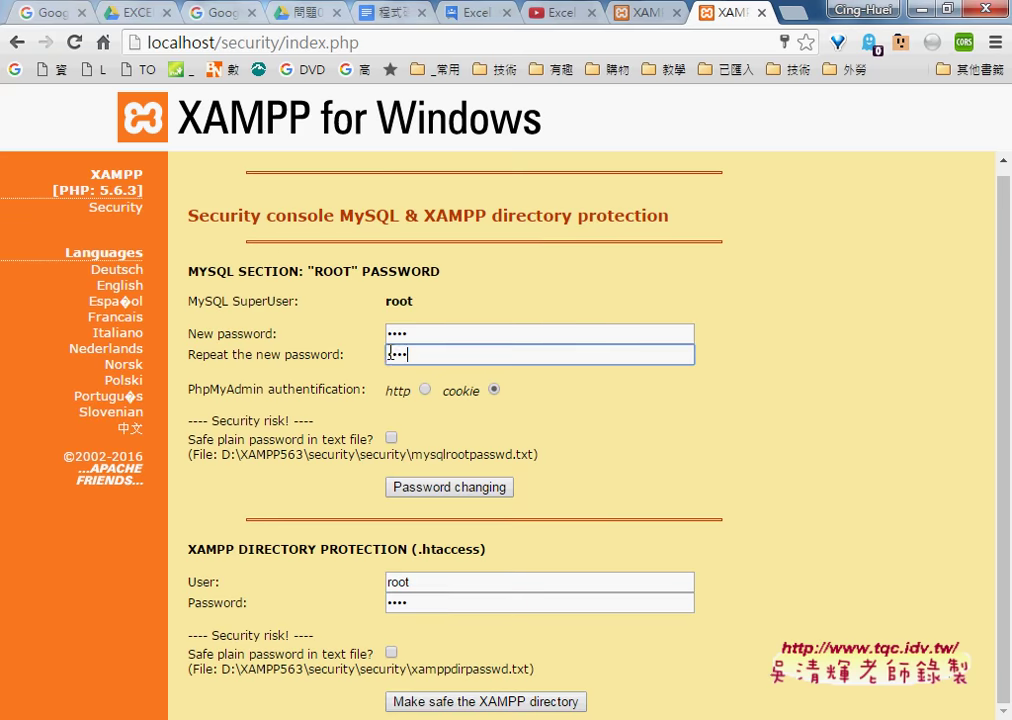
double_click(420, 354)
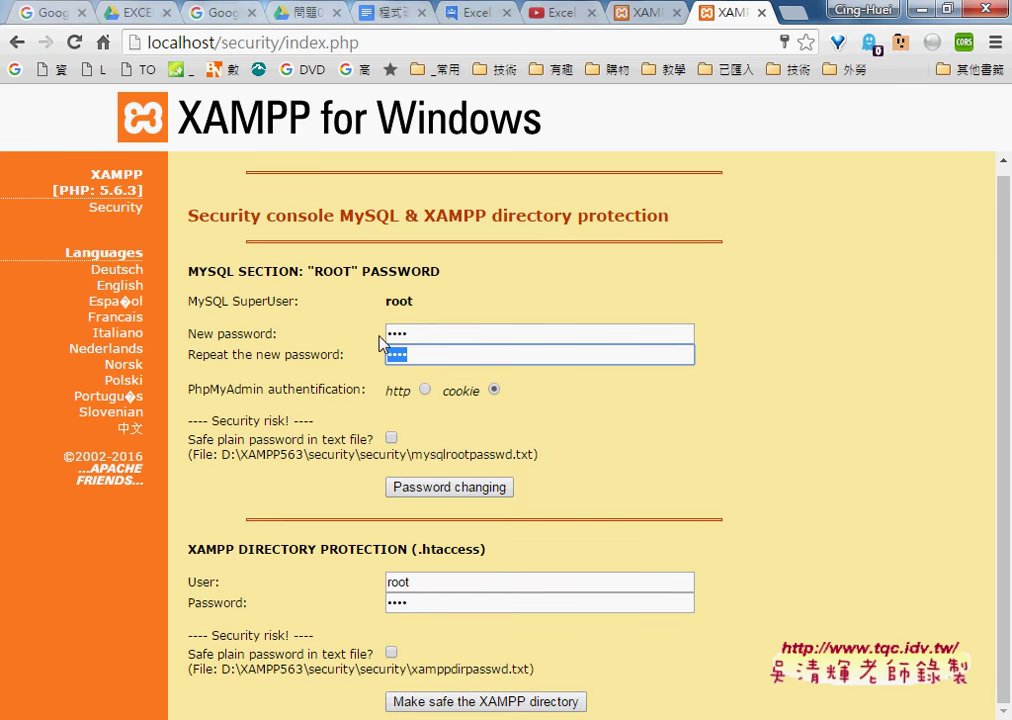
Step: Apply the new MySQL root password and open the XAMPP security overview
click(486, 492)
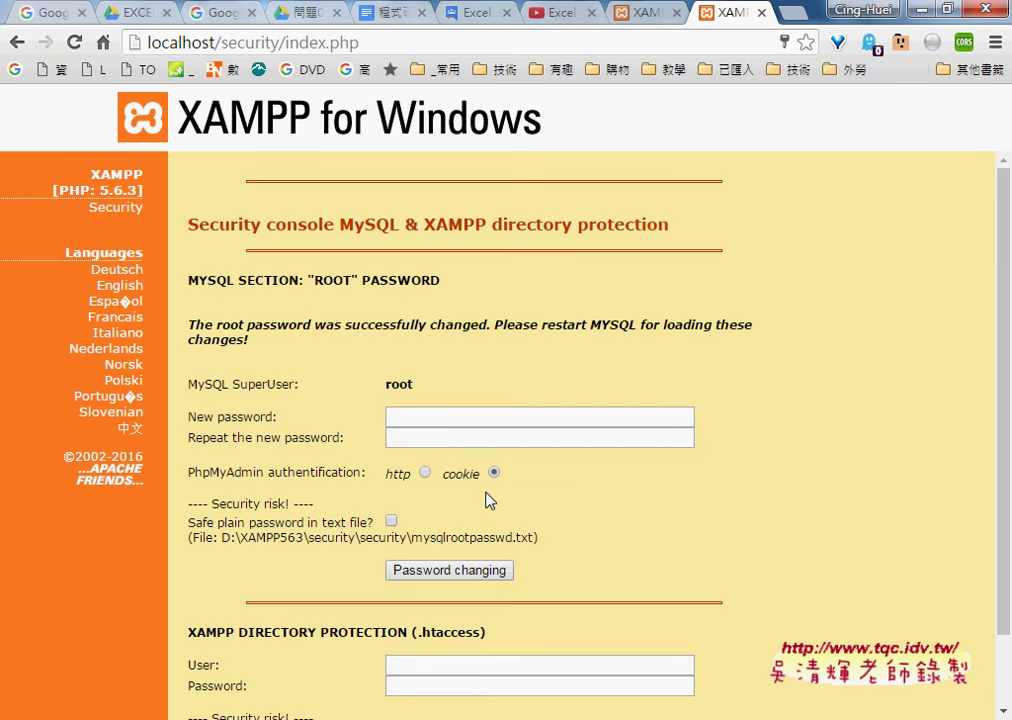
scroll(600, 556, down, 3)
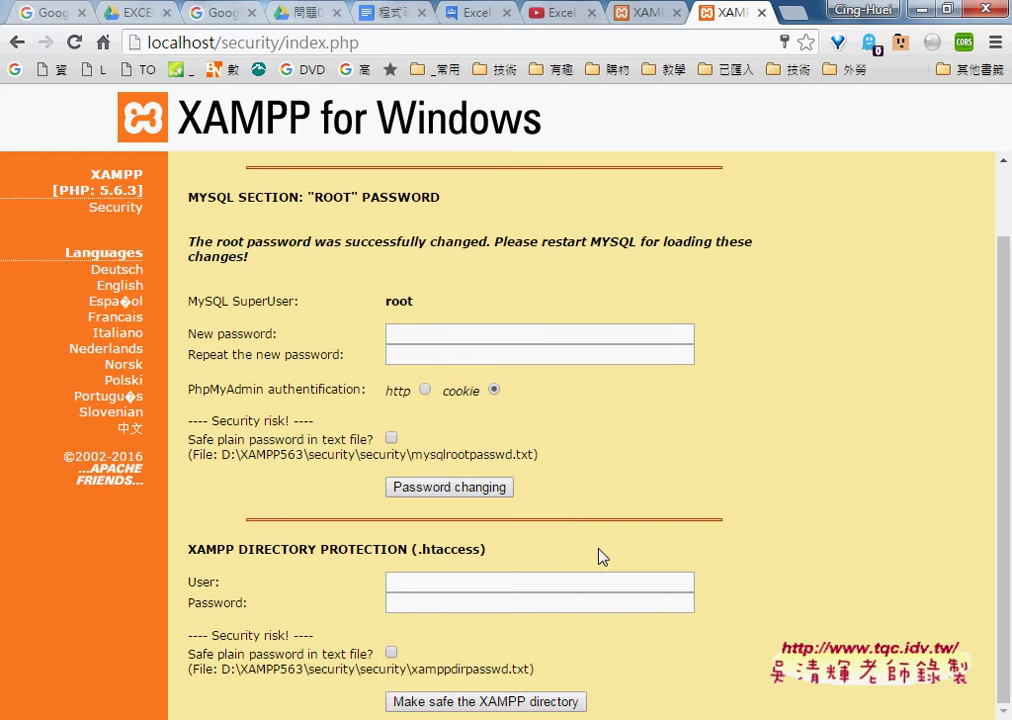
scroll(600, 556, up, 2)
scroll(600, 556, up, 1)
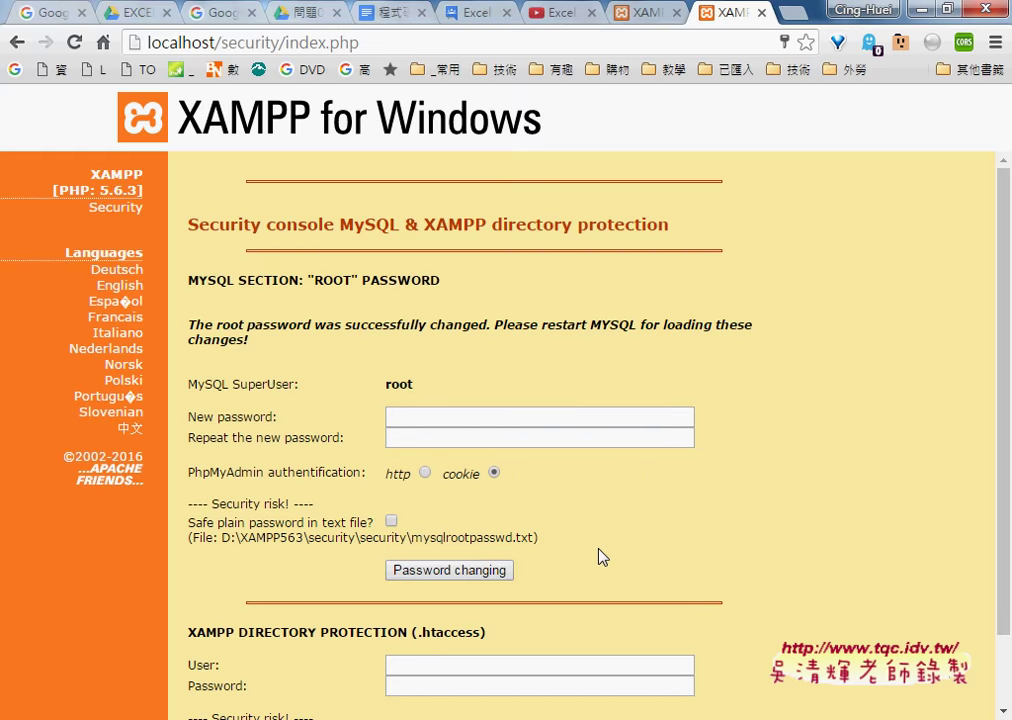
click(133, 213)
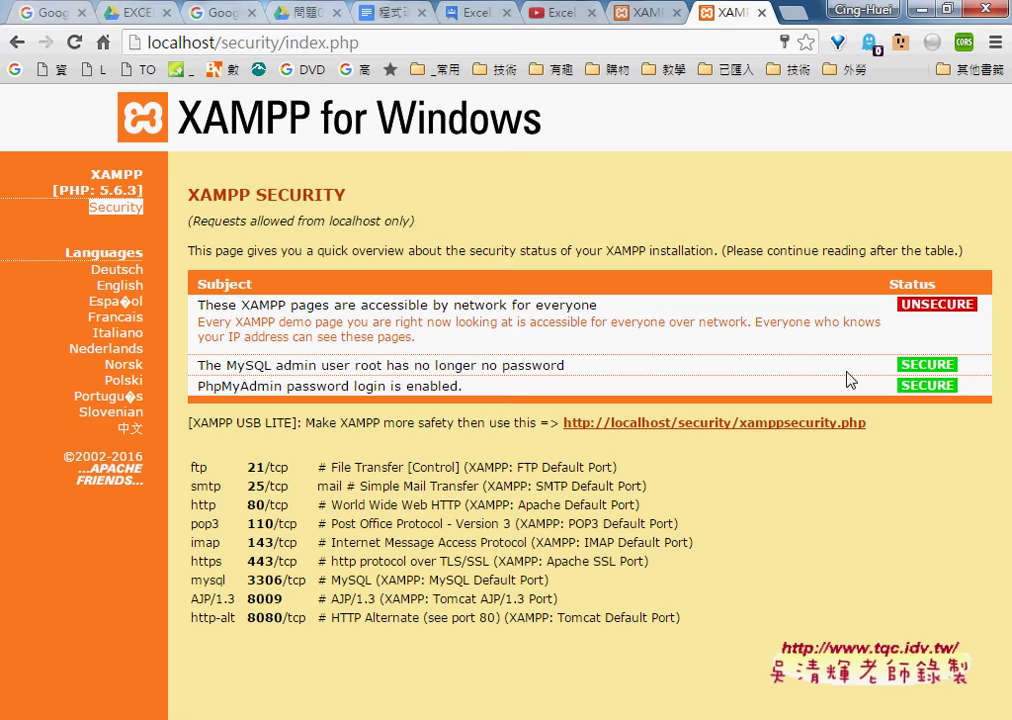
Step: Highlight the SECURE statuses for MySQL root and PhpMyAdmin, then minimize Chrome
double_click(940, 386)
drag(948, 390, 968, 393)
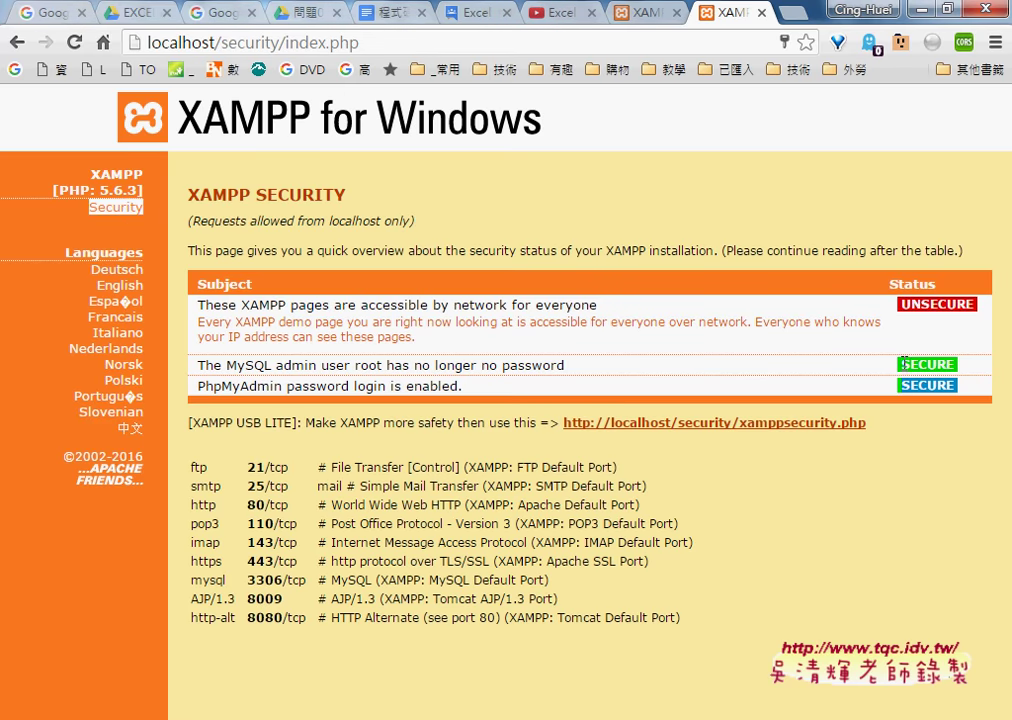
click(968, 393)
drag(943, 370, 951, 381)
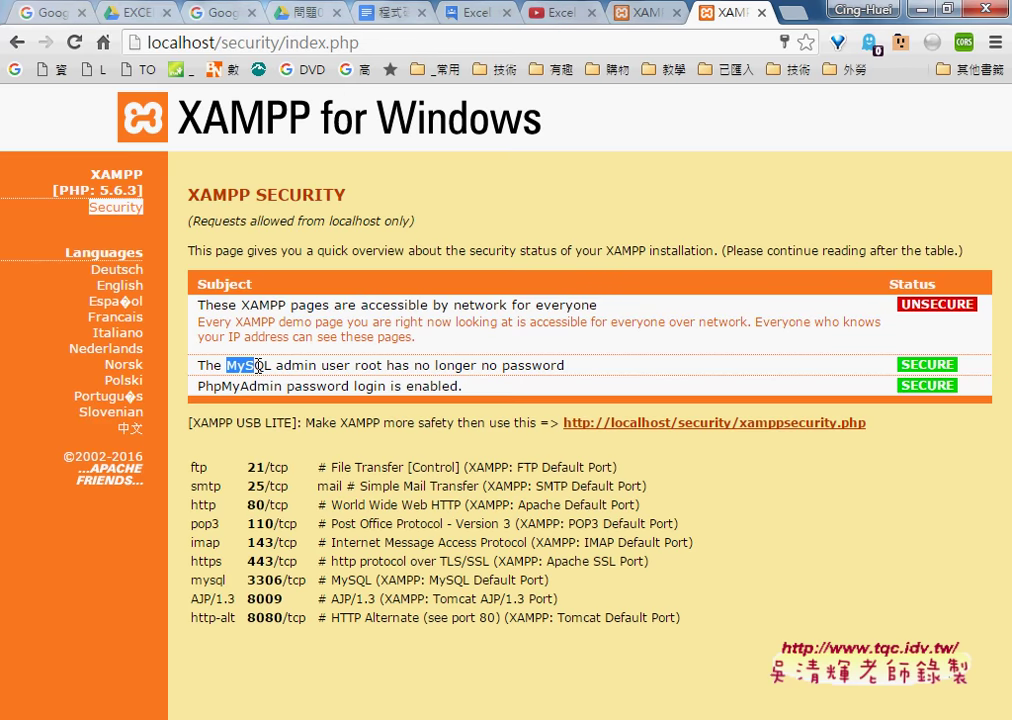
drag(226, 366, 270, 366)
drag(198, 386, 289, 386)
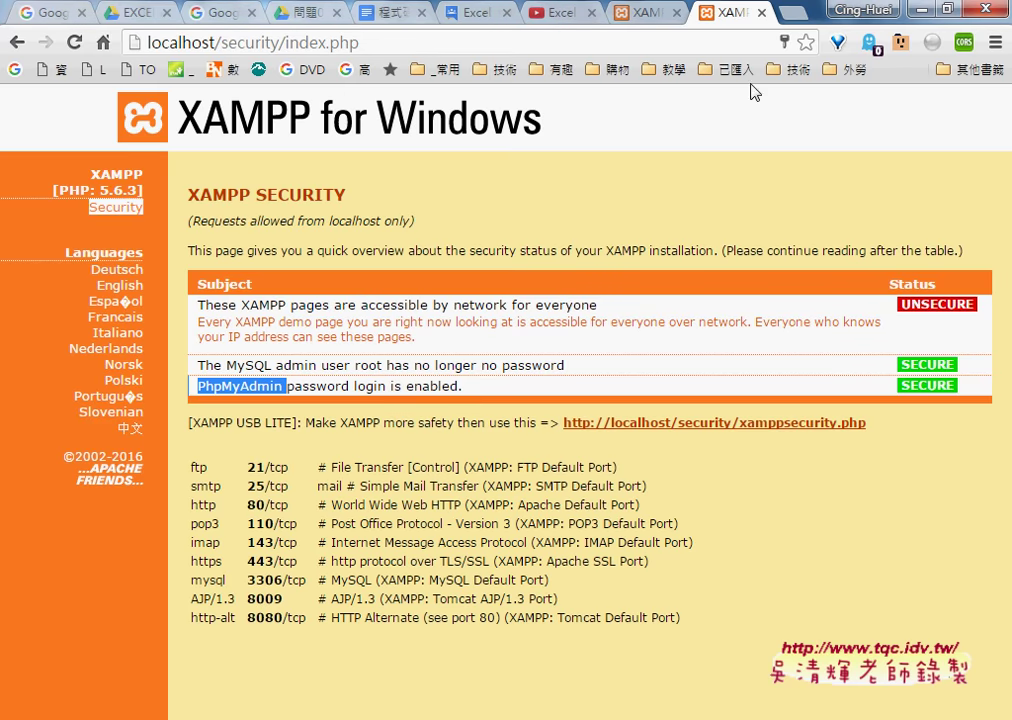
click(918, 10)
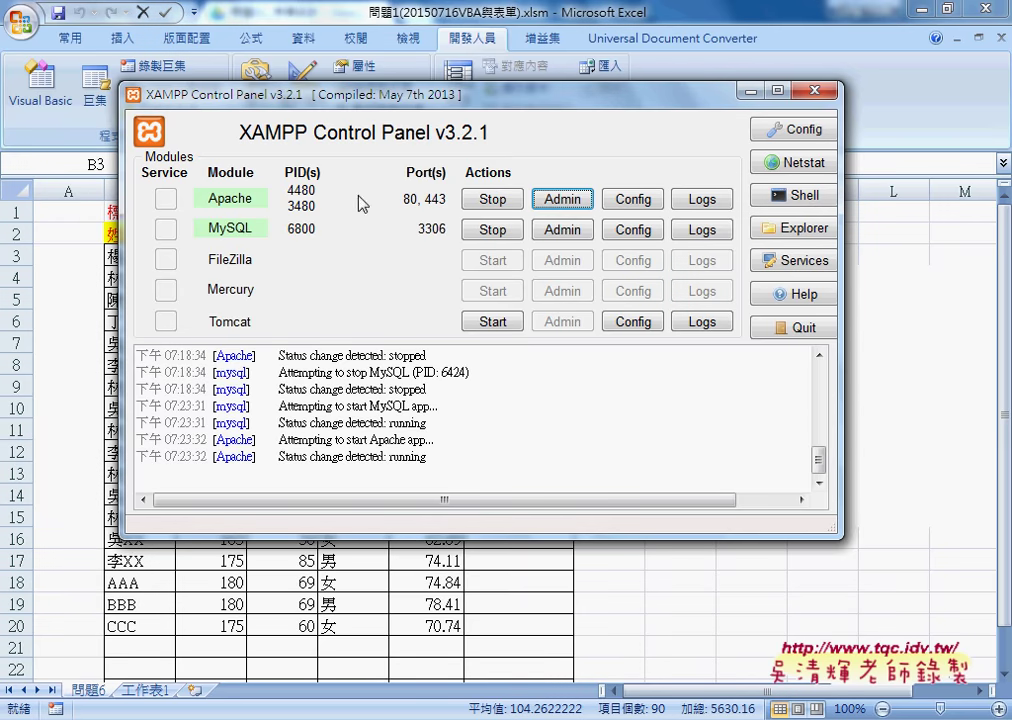
Step: Launch Apache's XAMPP pages in English and open the Security overview
click(564, 199)
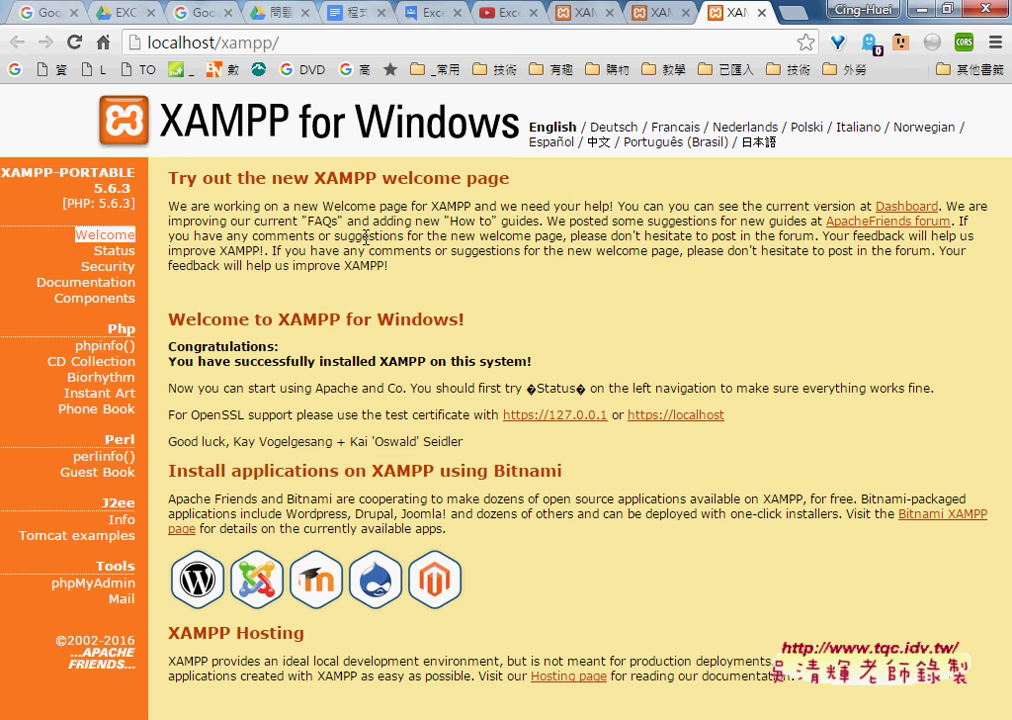
click(545, 128)
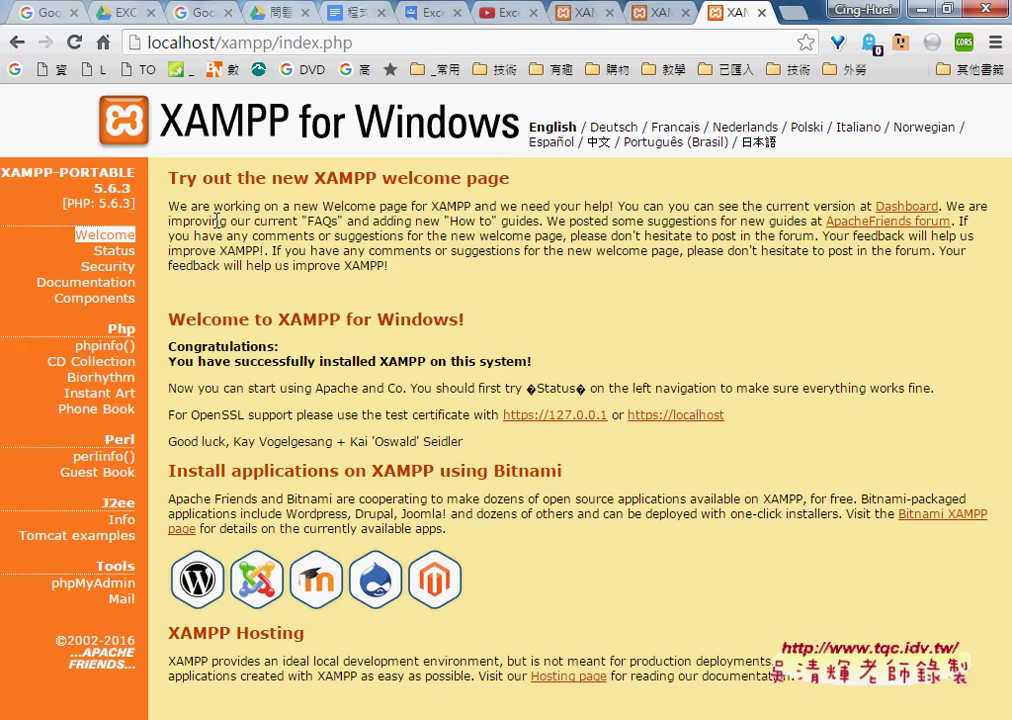
click(123, 271)
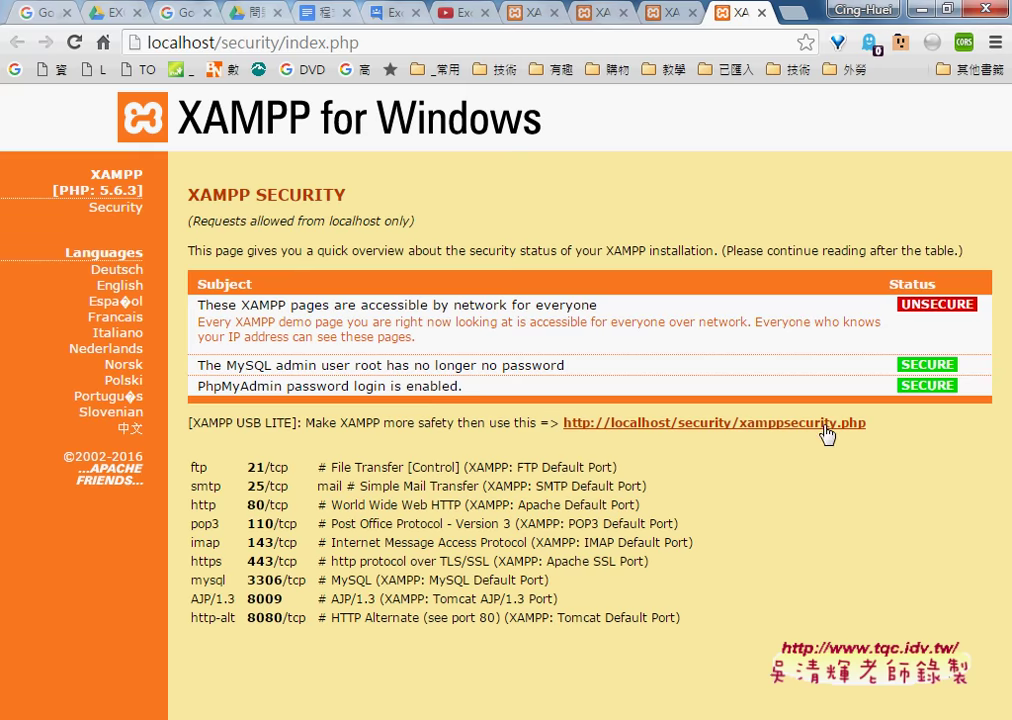
Step: Open the security console and dismiss saved-password suggestions on the current password field
click(778, 425)
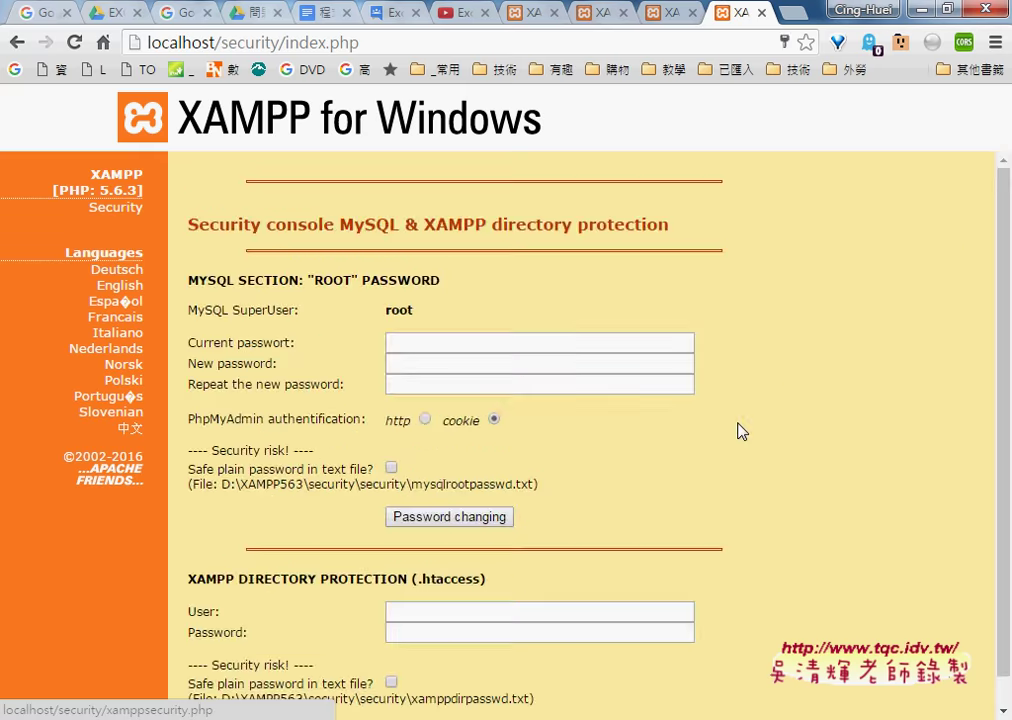
click(413, 345)
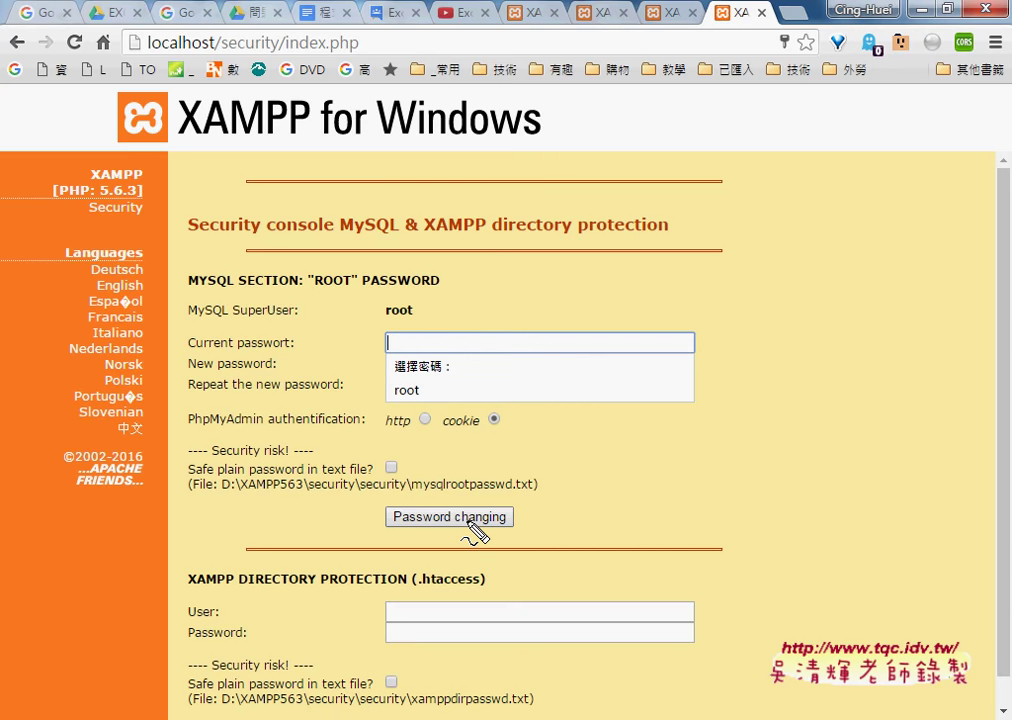
mouse_move(470, 532)
mouse_down()
mouse_move(404, 445)
mouse_move(452, 540)
mouse_up()
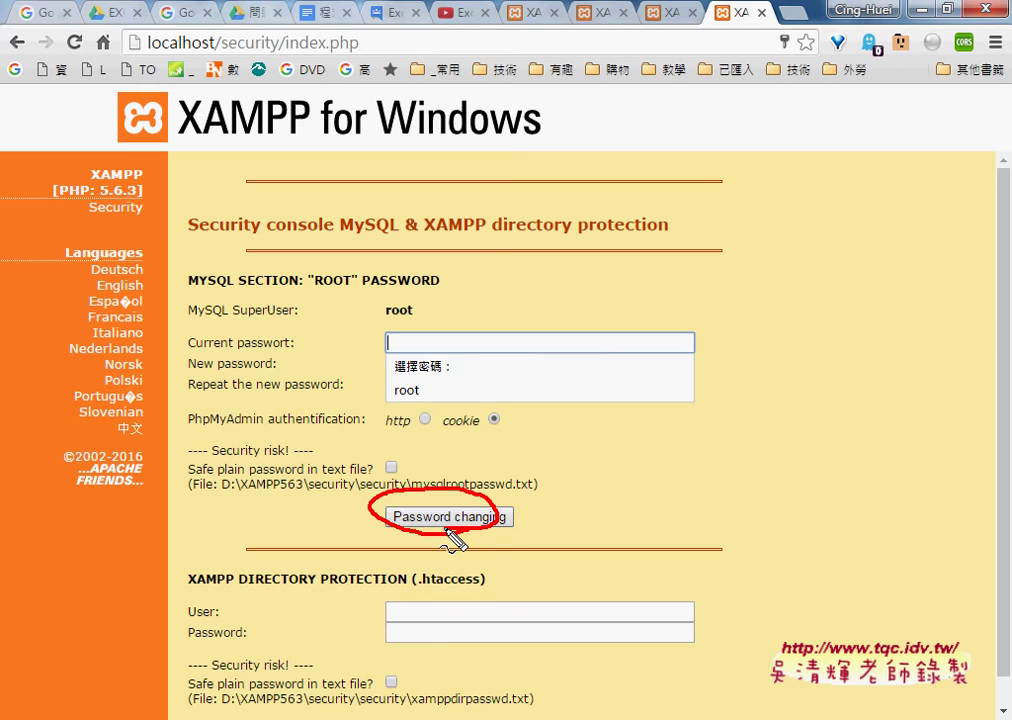
key(Escape)
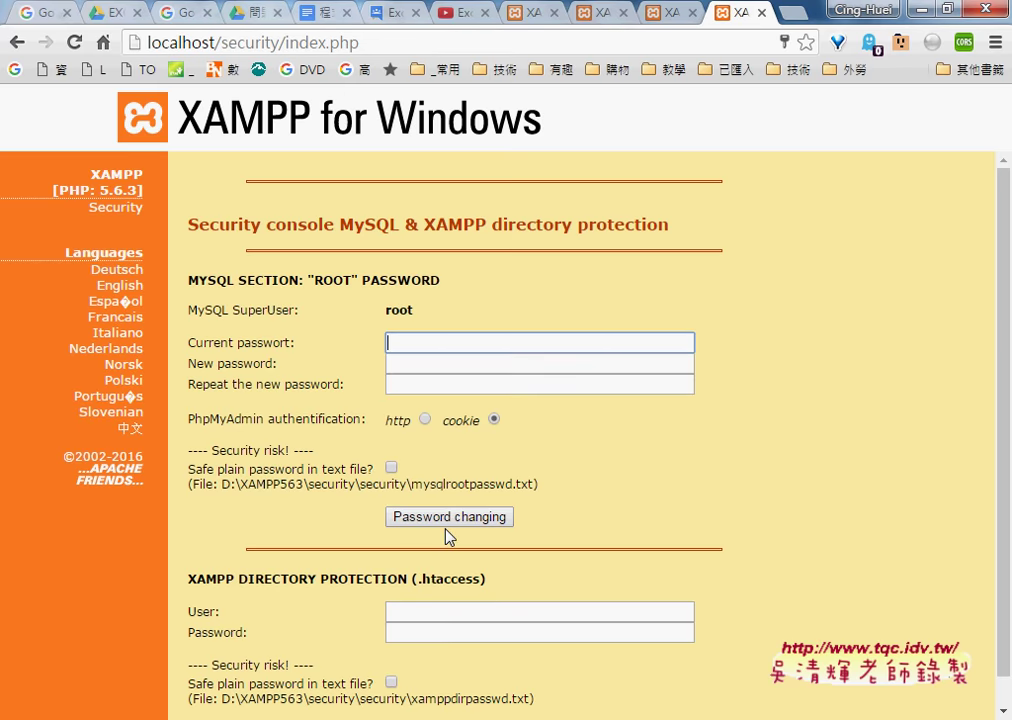
Step: Enter a new root password and move on to the repeat field
drag(185, 341, 307, 352)
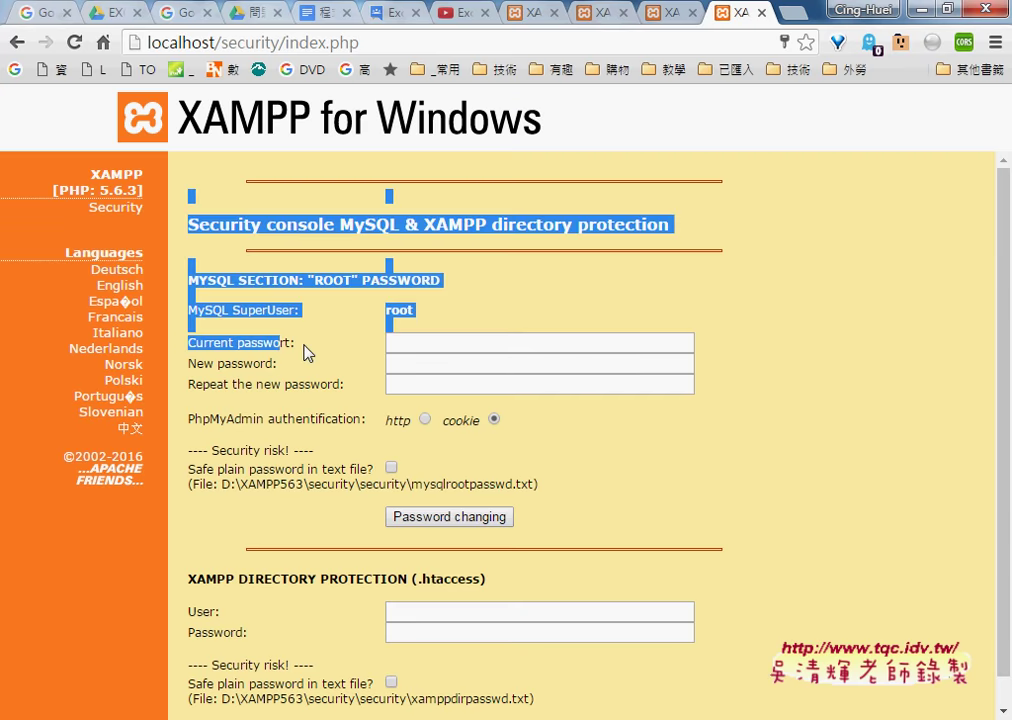
click(307, 352)
click(421, 366)
text(1)
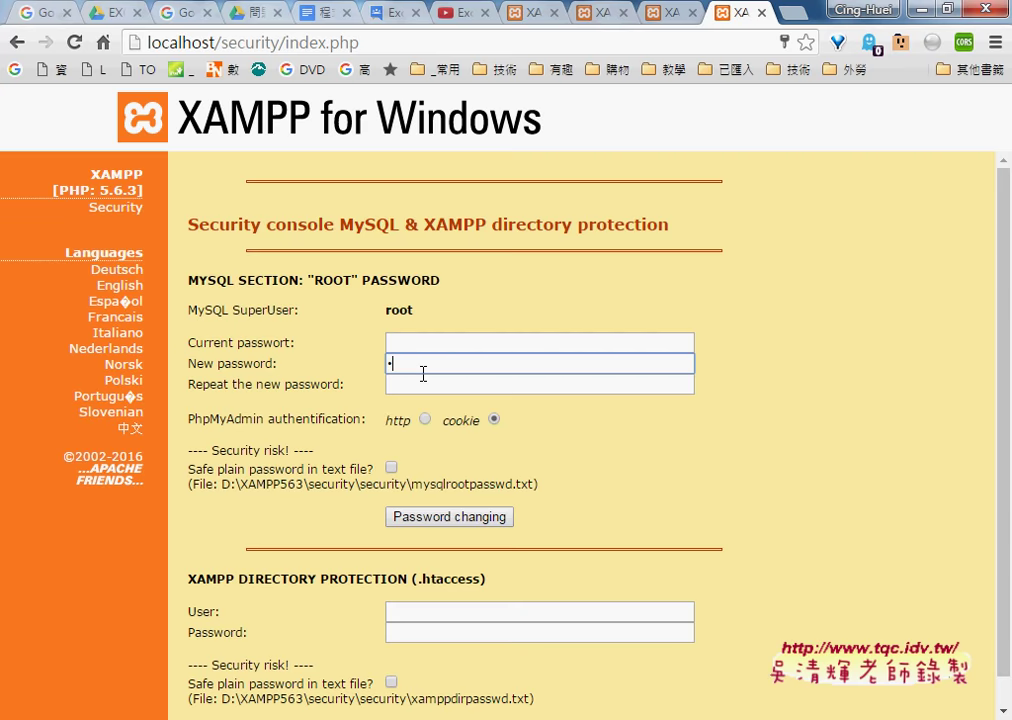
key(Tab)
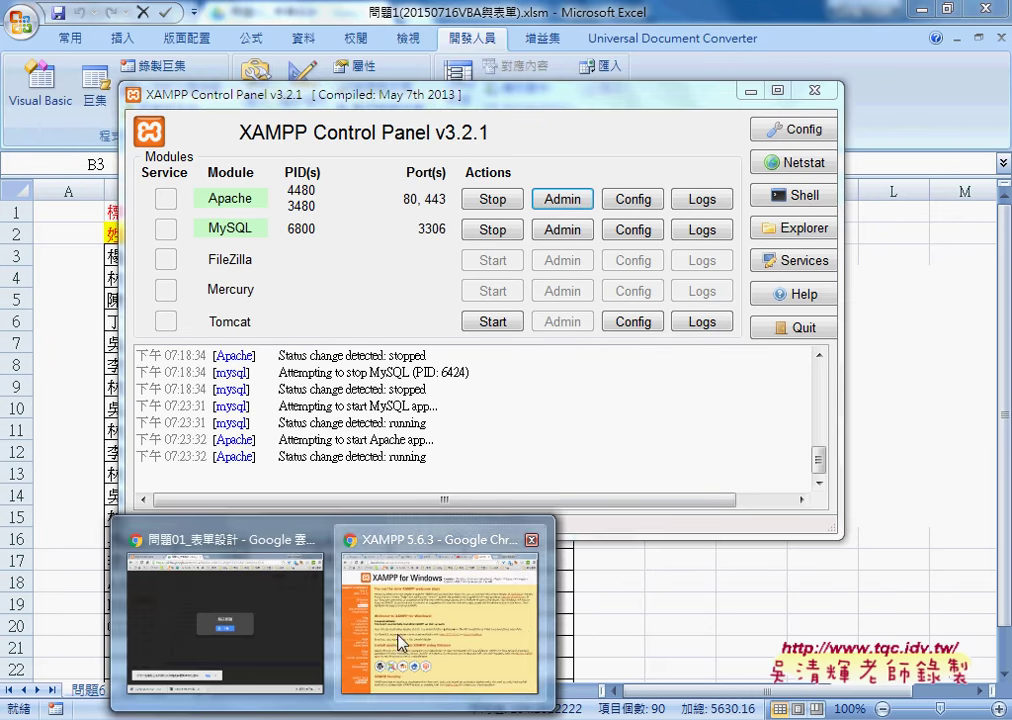
click(402, 630)
click(431, 13)
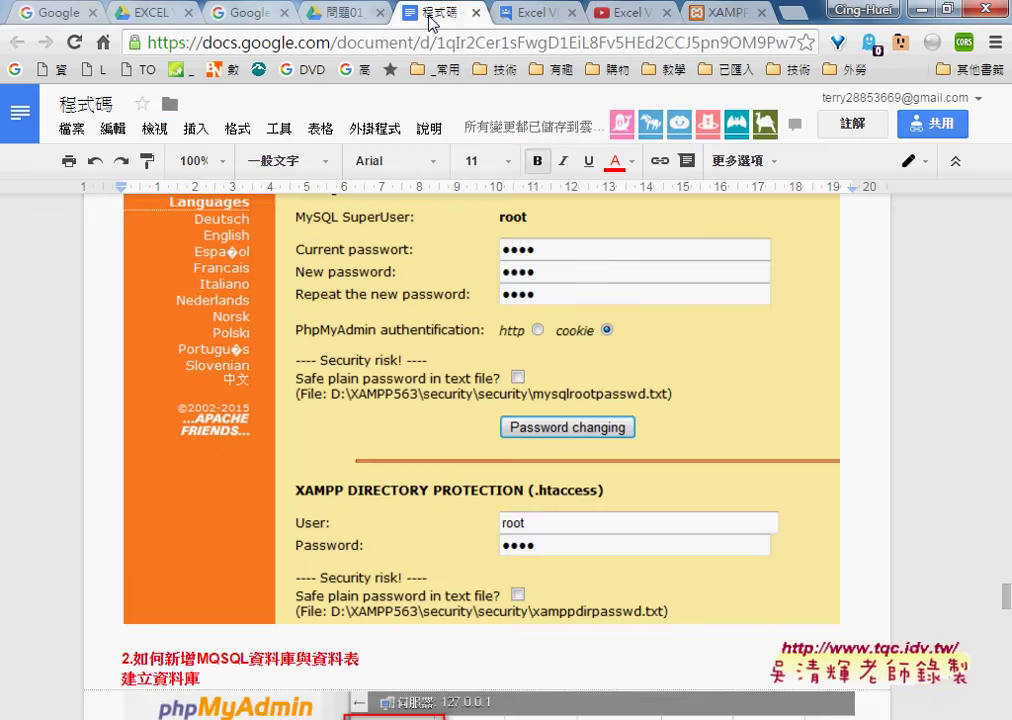
scroll(458, 311, up, 2)
scroll(459, 311, up, 1)
scroll(459, 311, up, 2)
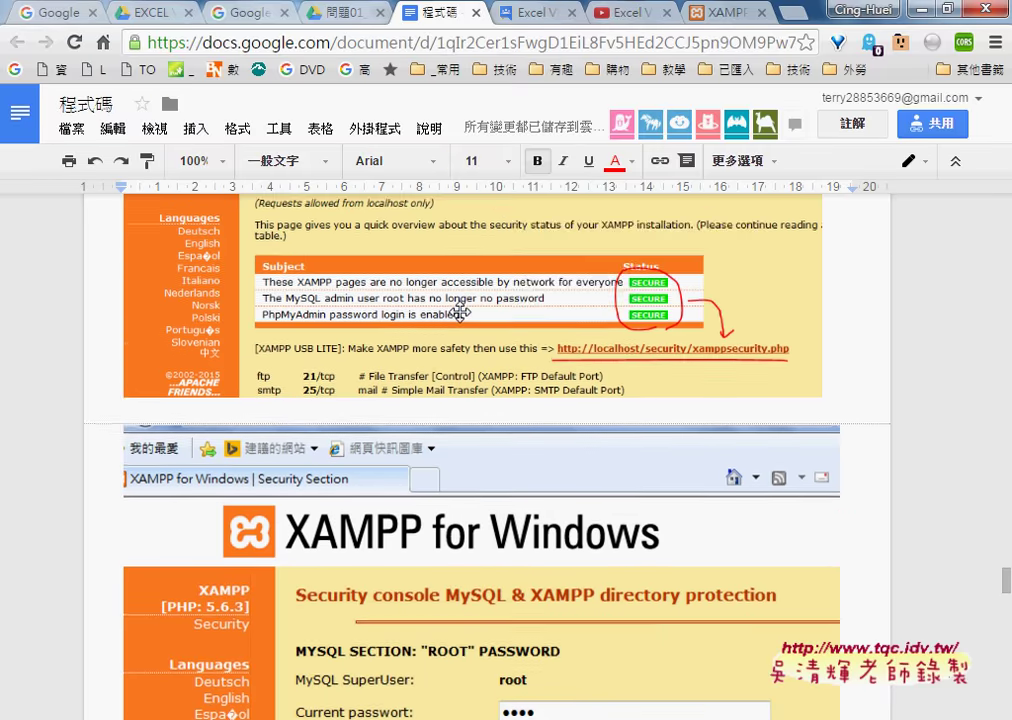
scroll(480, 330, up, 2)
scroll(516, 291, down, 5)
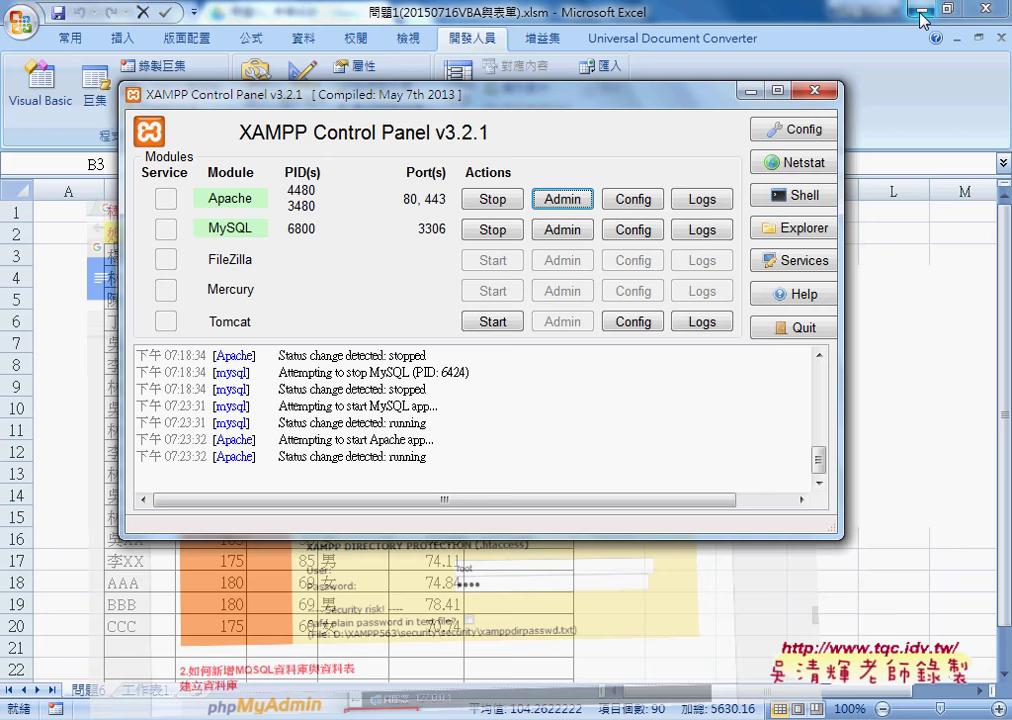
click(728, 10)
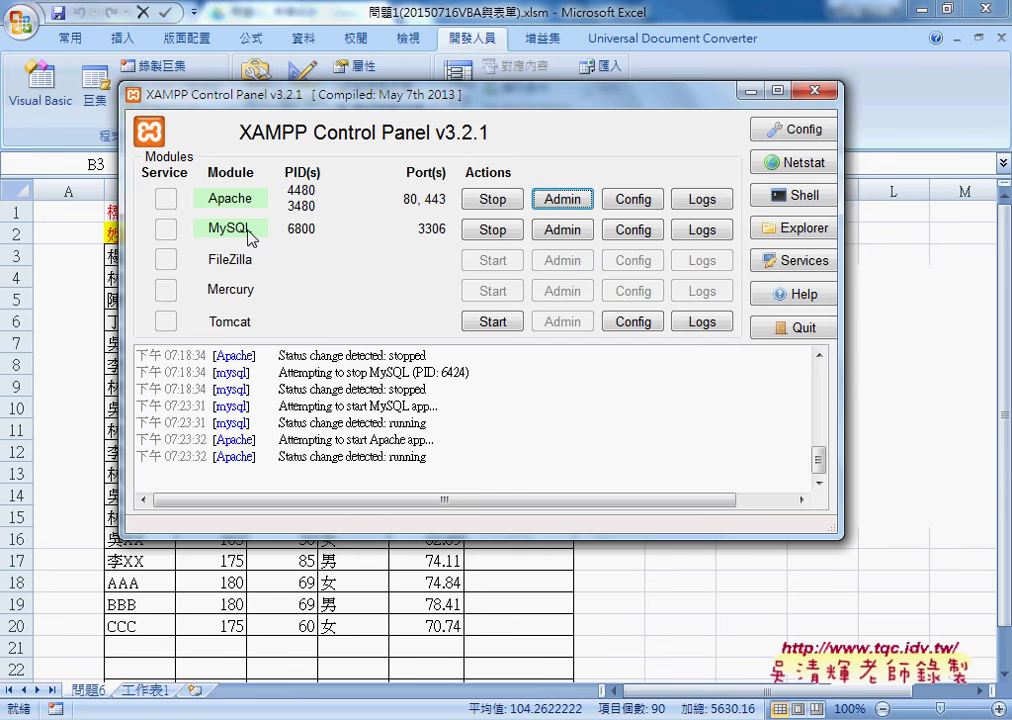
Step: Launch phpMyAdmin at localhost/phpmyadmin/ from the MySQL row's Admin button in XAMPP
click(562, 231)
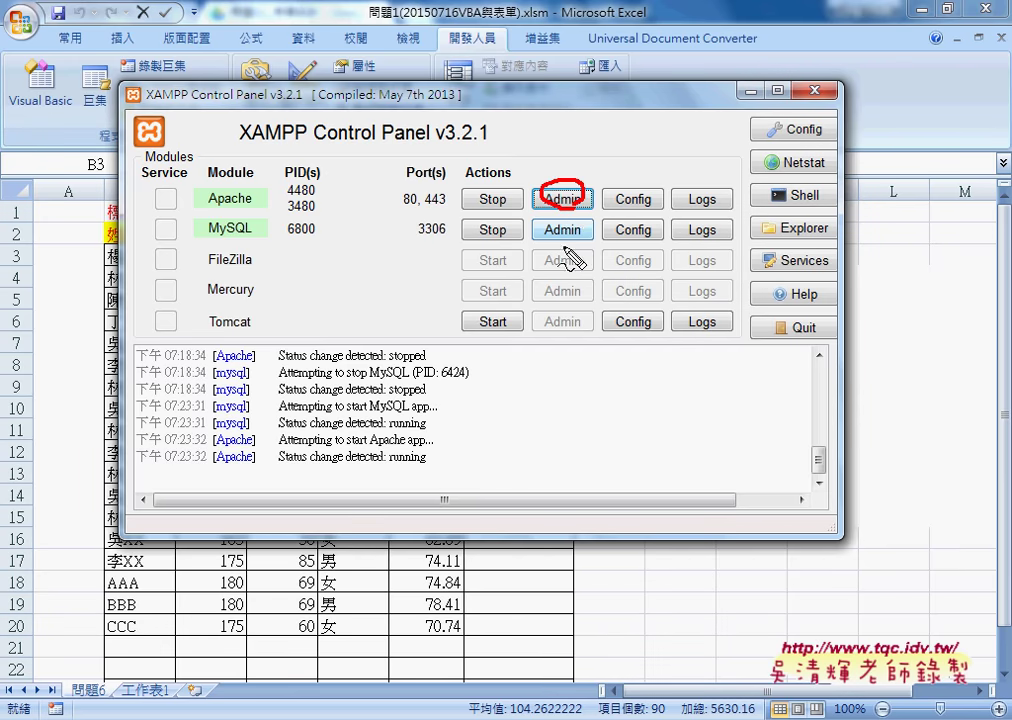
drag(575, 226, 585, 238)
mouse_move(248, 222)
mouse_down()
mouse_move(262, 238)
mouse_move(528, 230)
mouse_up()
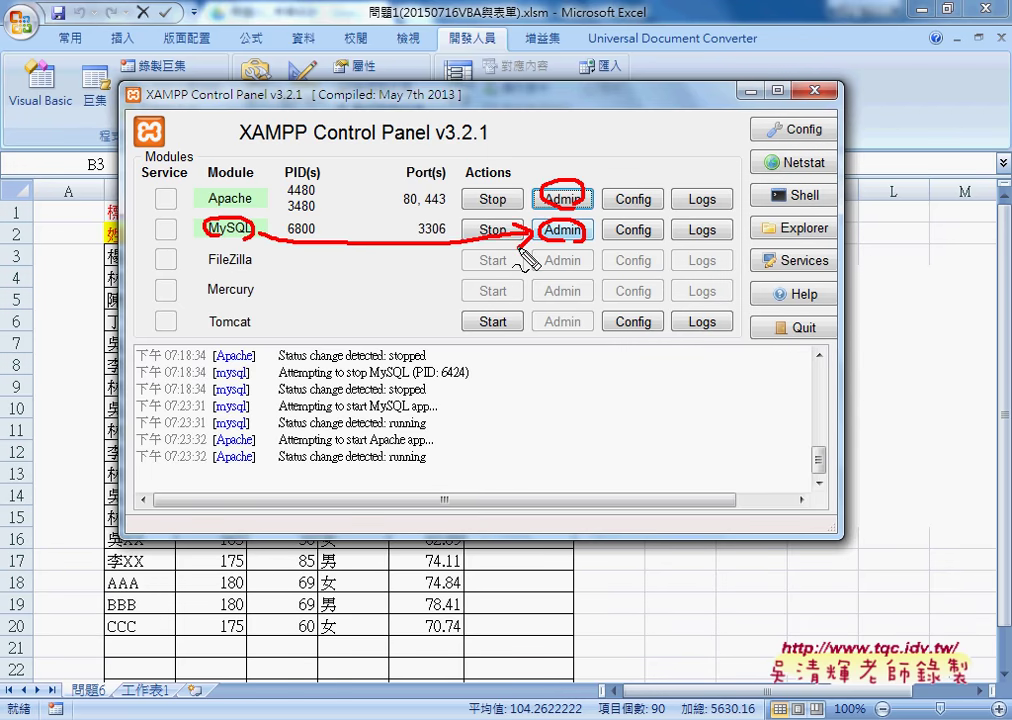
key(Escape)
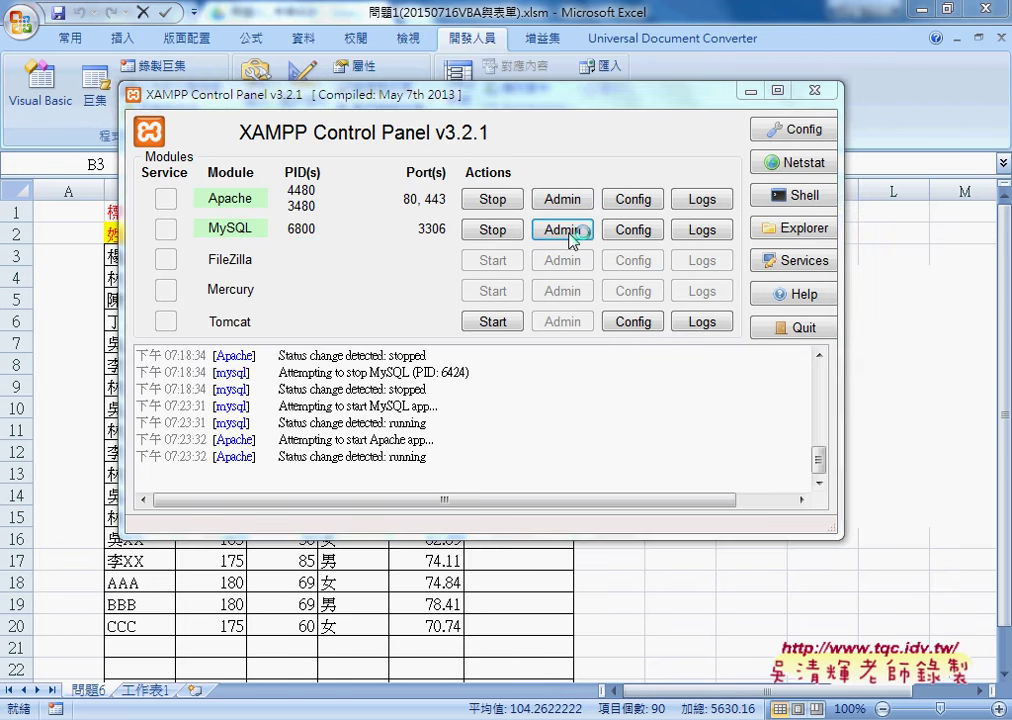
click(570, 232)
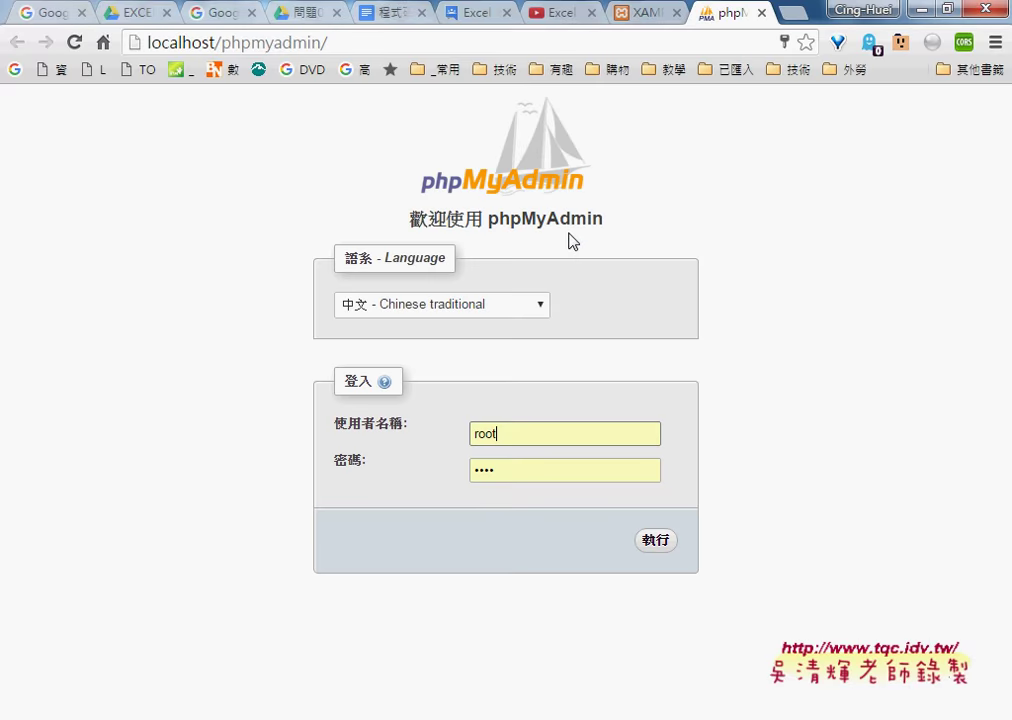
Step: Highlight the phpMyAdmin welcome heading on the login page
mouse_move(410, 218)
mouse_down()
mouse_move(590, 218)
mouse_move(510, 226)
mouse_up()
double_click(545, 218)
click(627, 228)
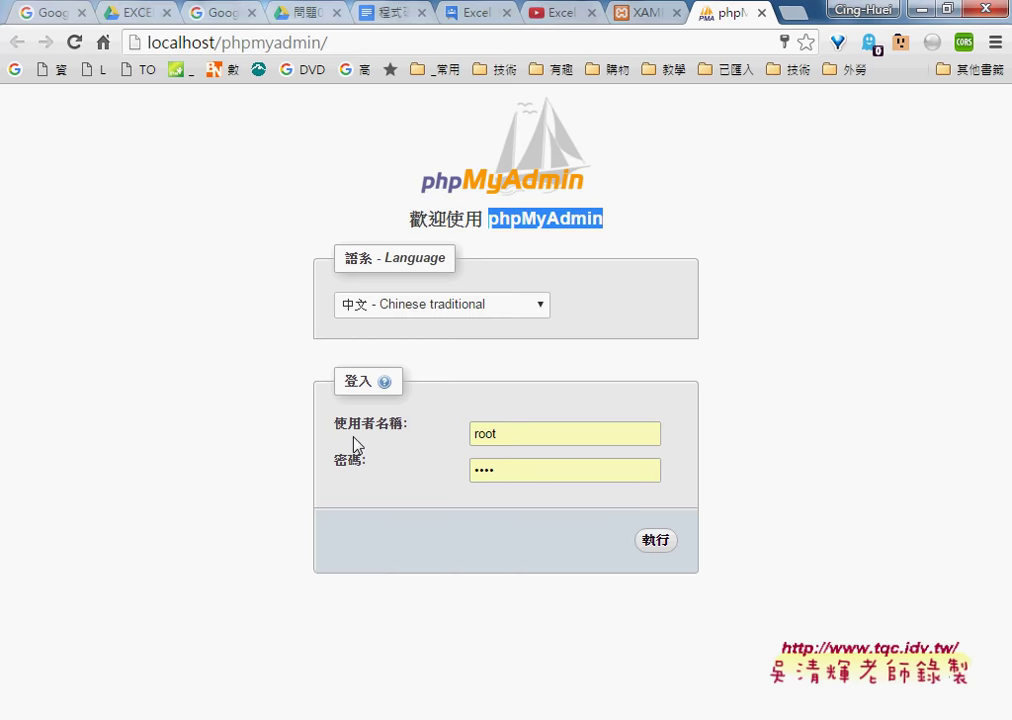
Step: Log in with username root and the account password to reach the server overview
click(512, 437)
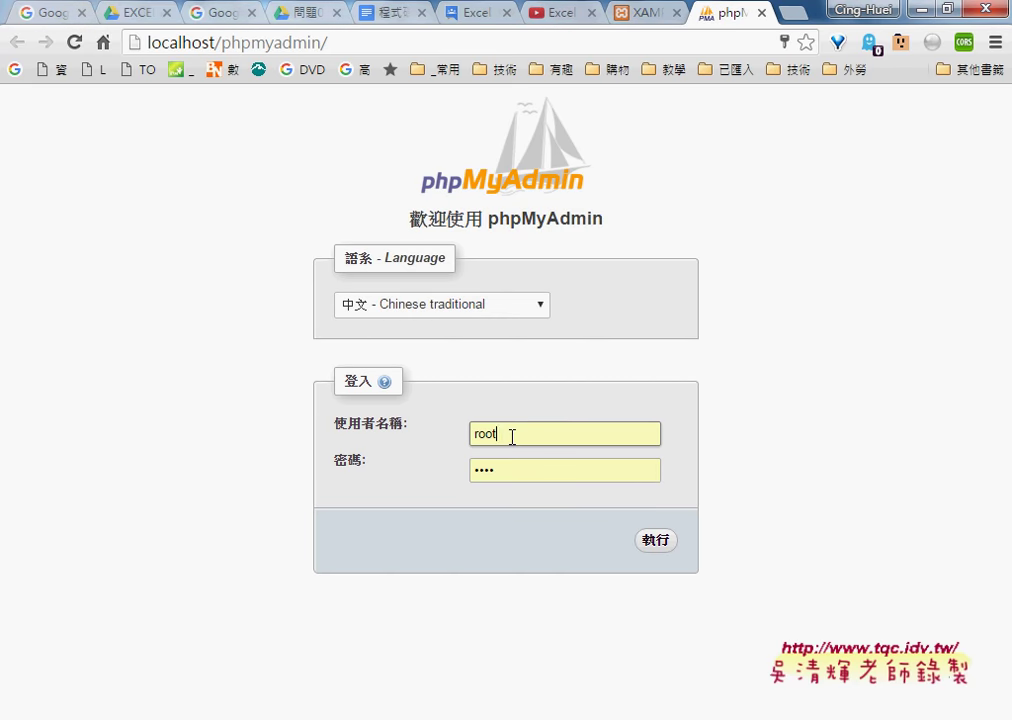
drag(512, 437, 468, 433)
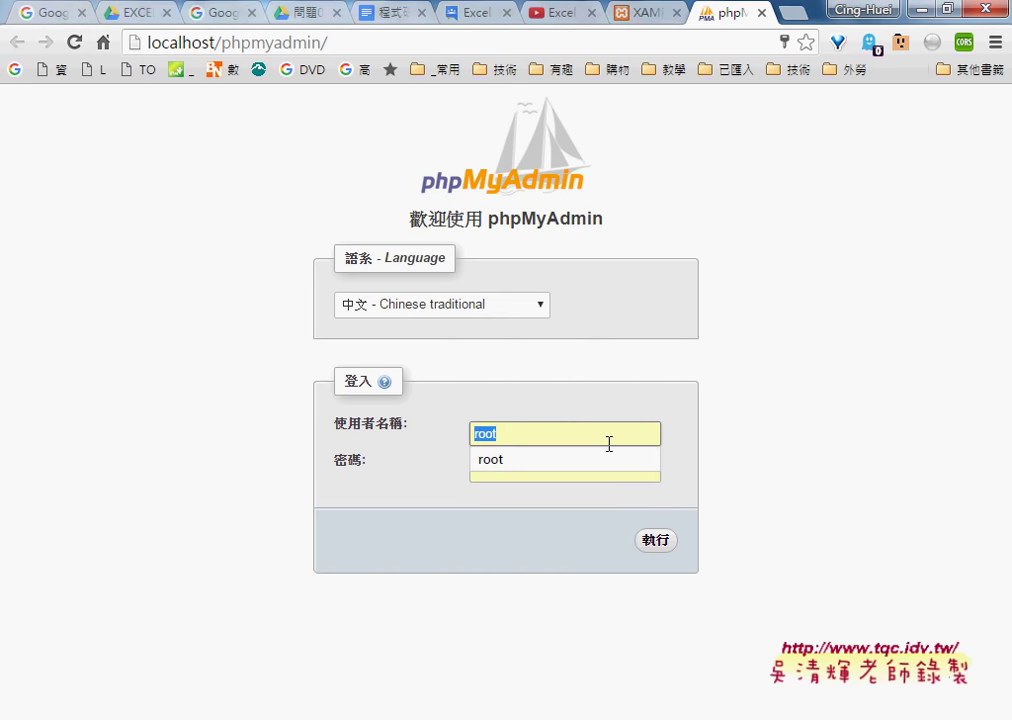
drag(511, 468, 661, 482)
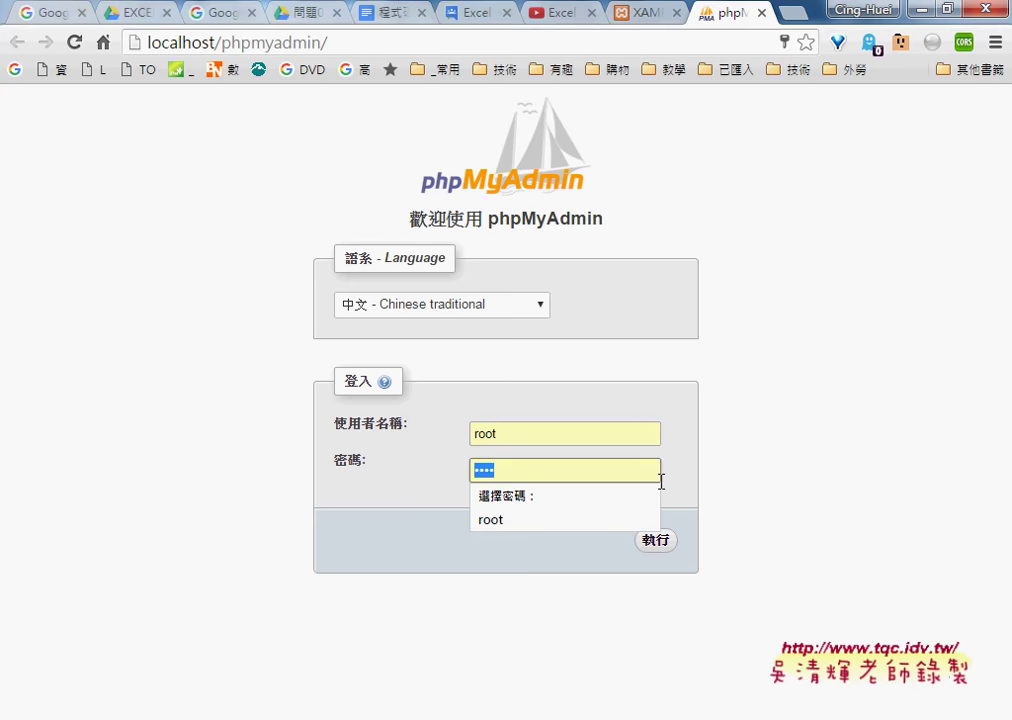
text(roo)
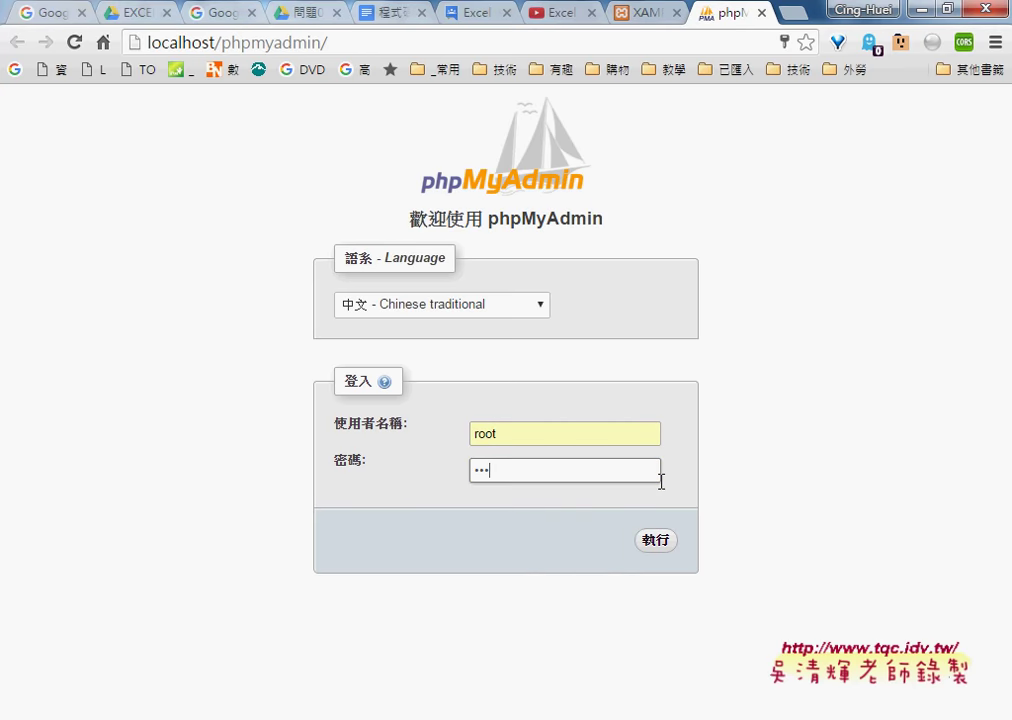
text(t)
click(658, 543)
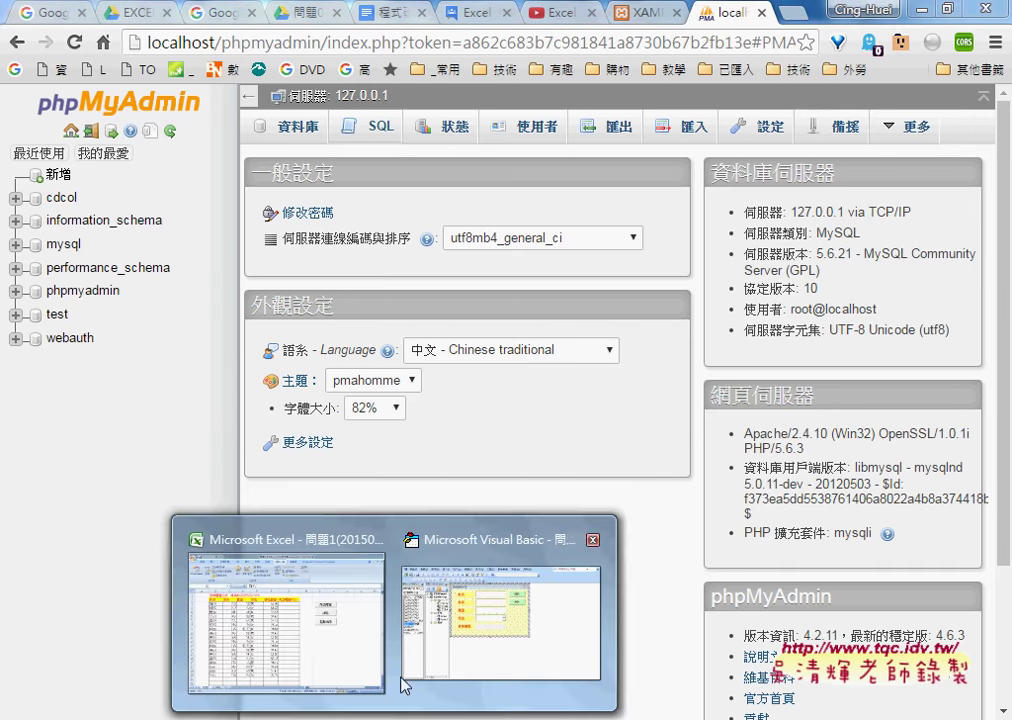
click(292, 637)
double_click(391, 14)
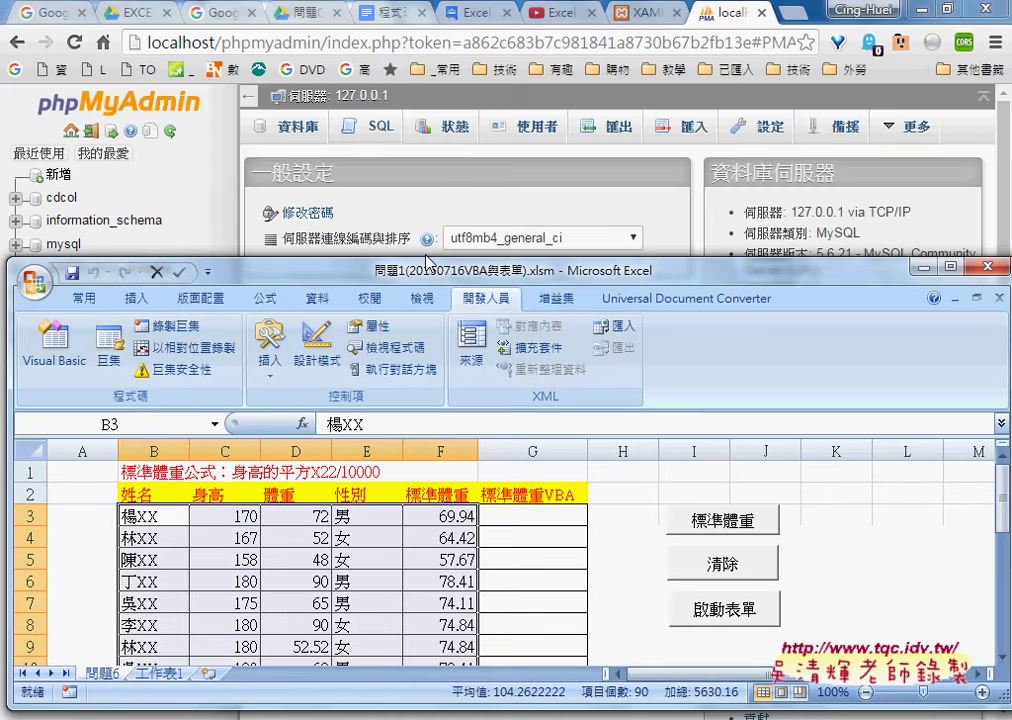
drag(389, 279, 479, 51)
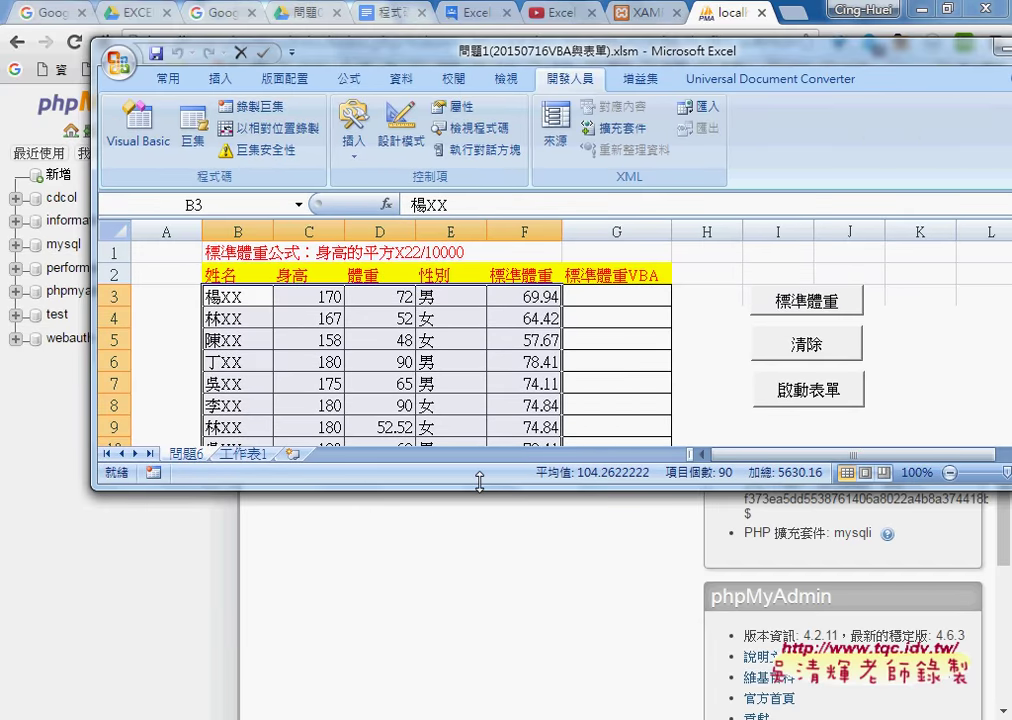
drag(476, 481, 476, 620)
mouse_move(235, 274)
mouse_down()
mouse_move(535, 418)
mouse_move(530, 468)
mouse_up()
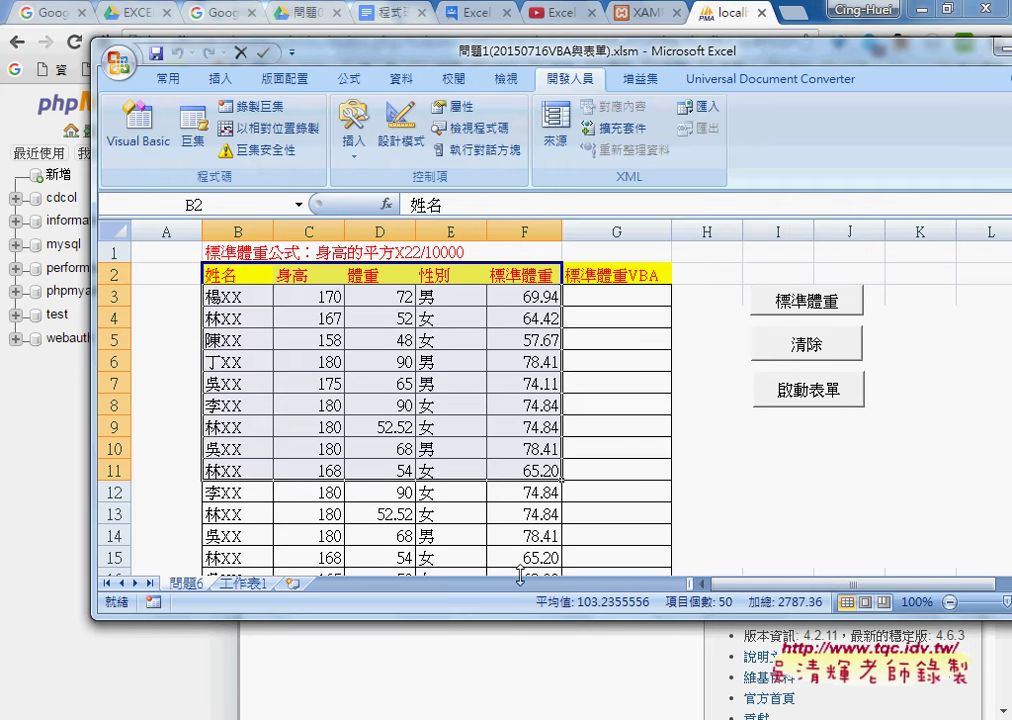
key(alt+Tab)
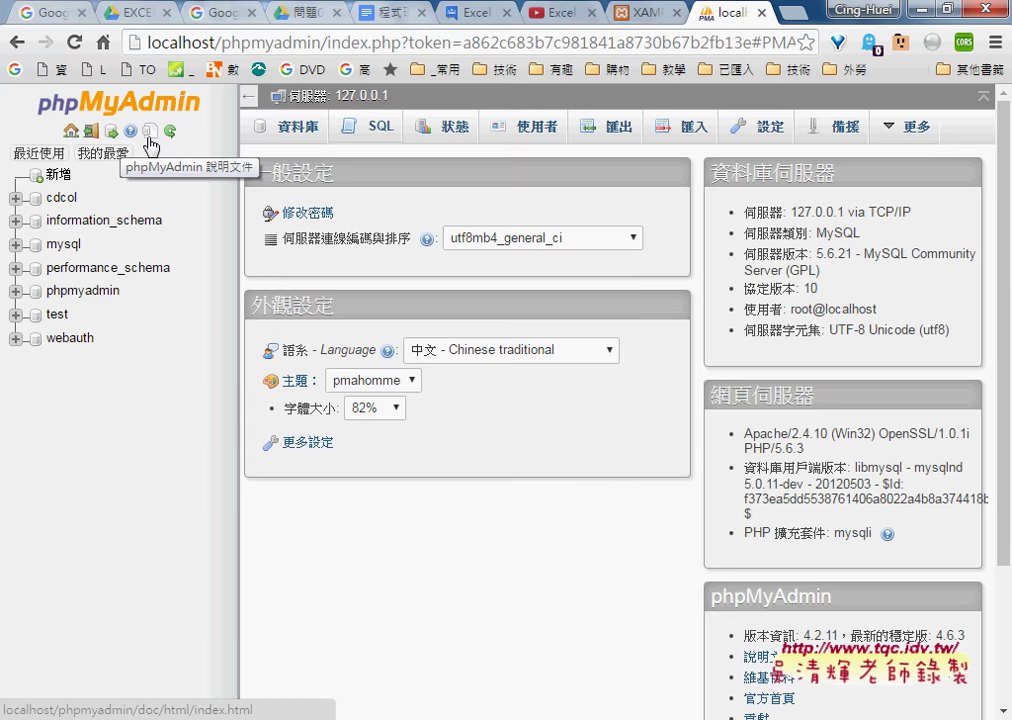
Step: Open the 資料庫 page and point out its new-database name field and list of 7 databases
click(292, 134)
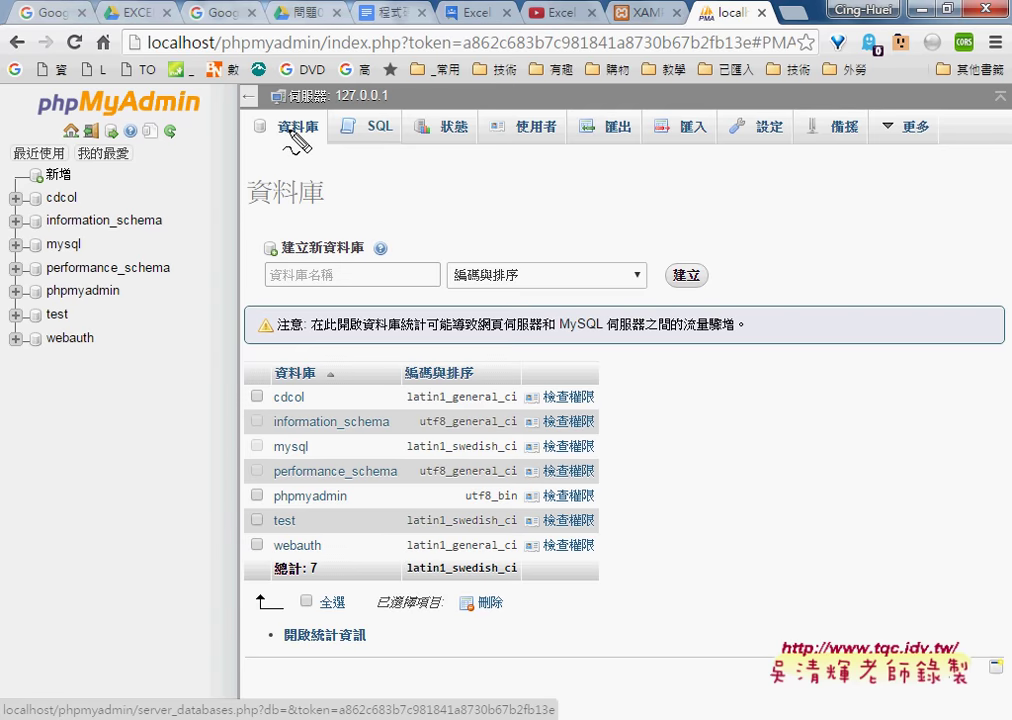
drag(318, 138, 320, 142)
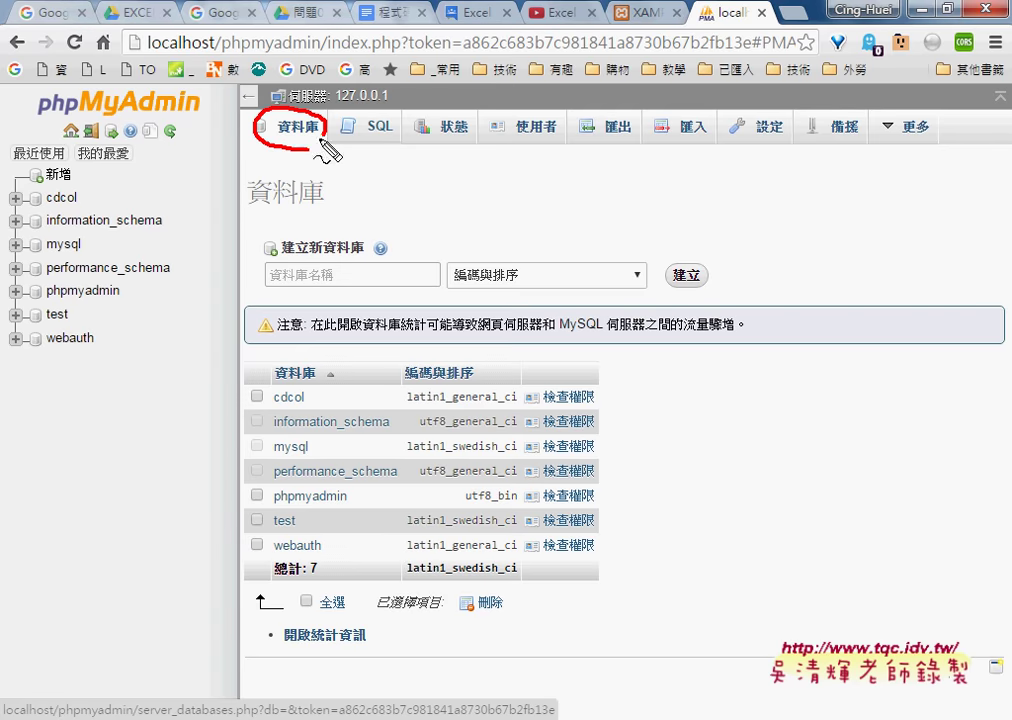
drag(138, 186, 252, 127)
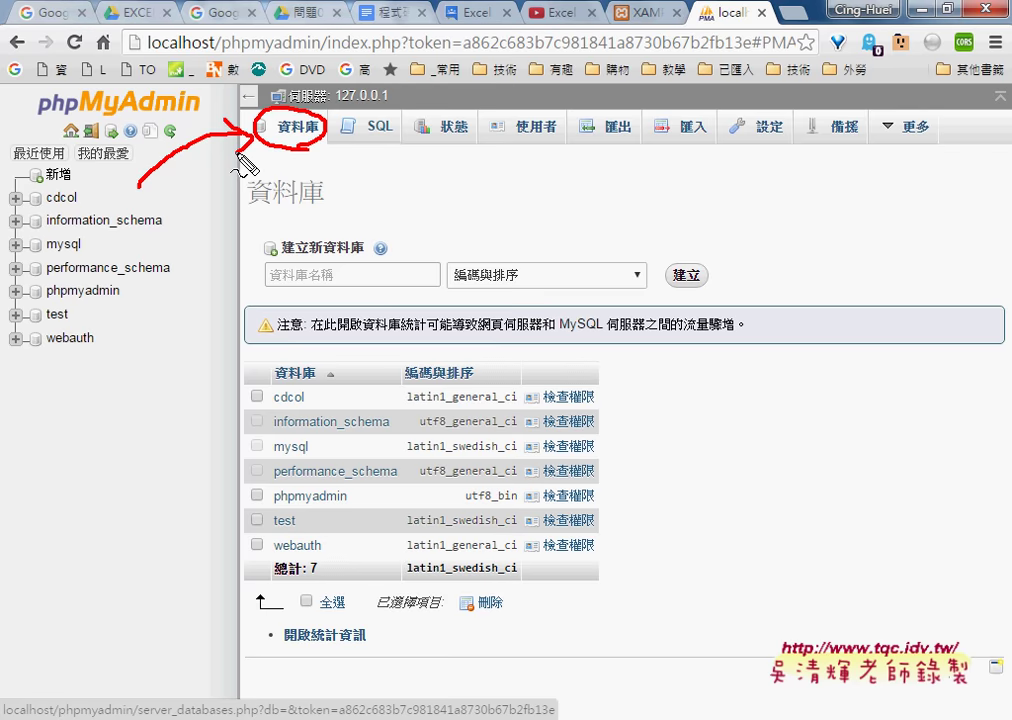
drag(321, 289, 316, 285)
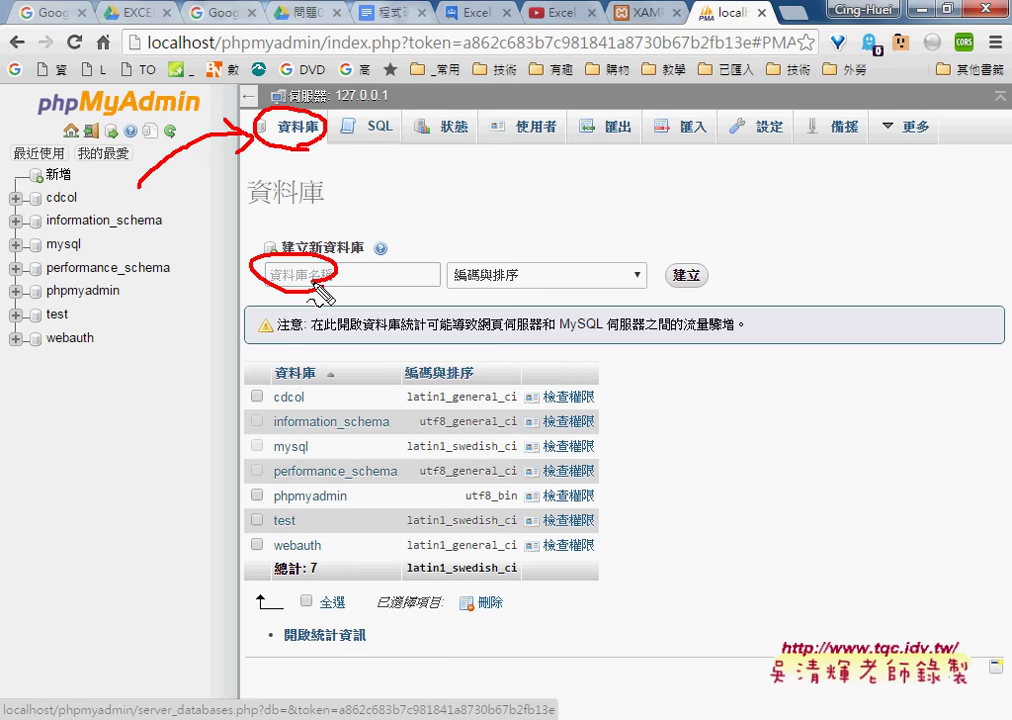
key(Escape)
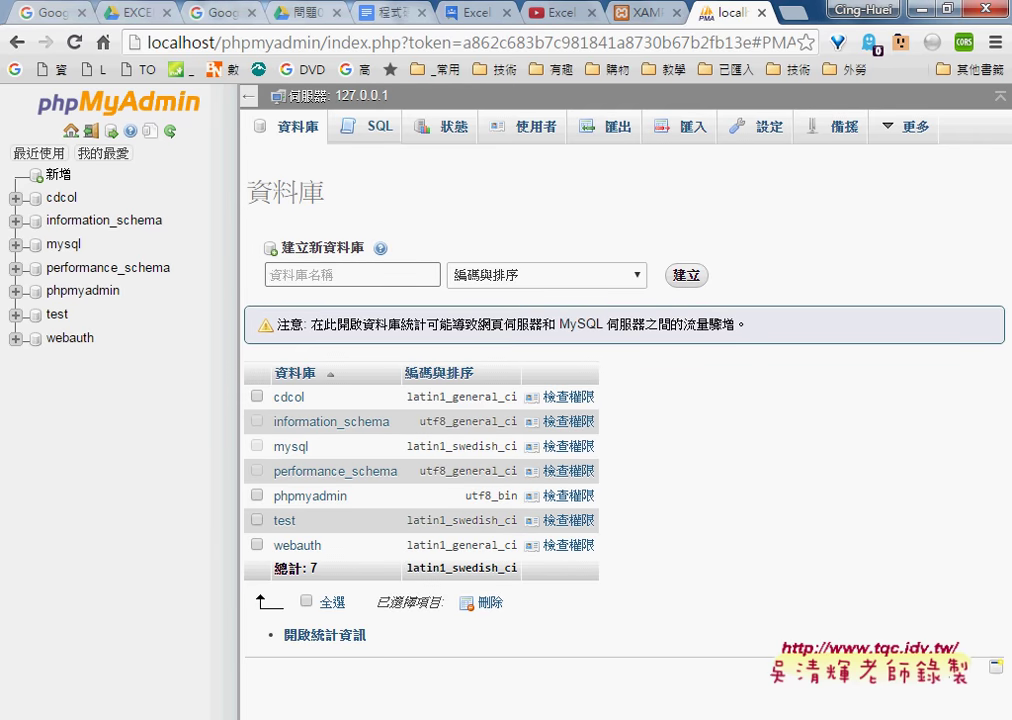
Step: Enter 問題1 as the new database name using Chinese input
key(ctrl+space)
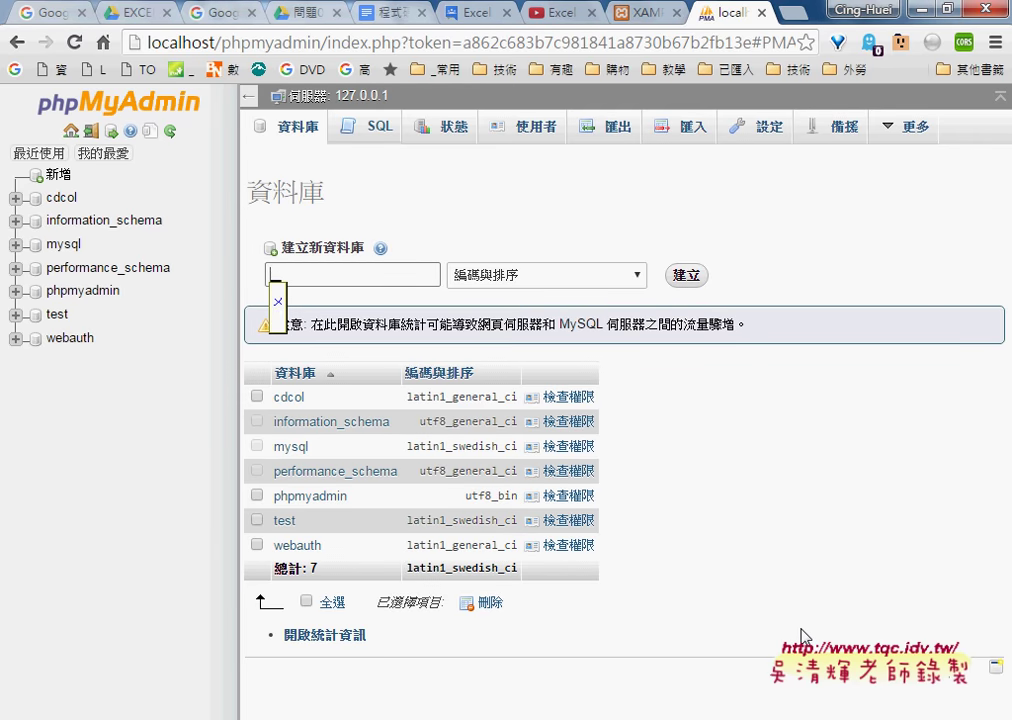
text(問)
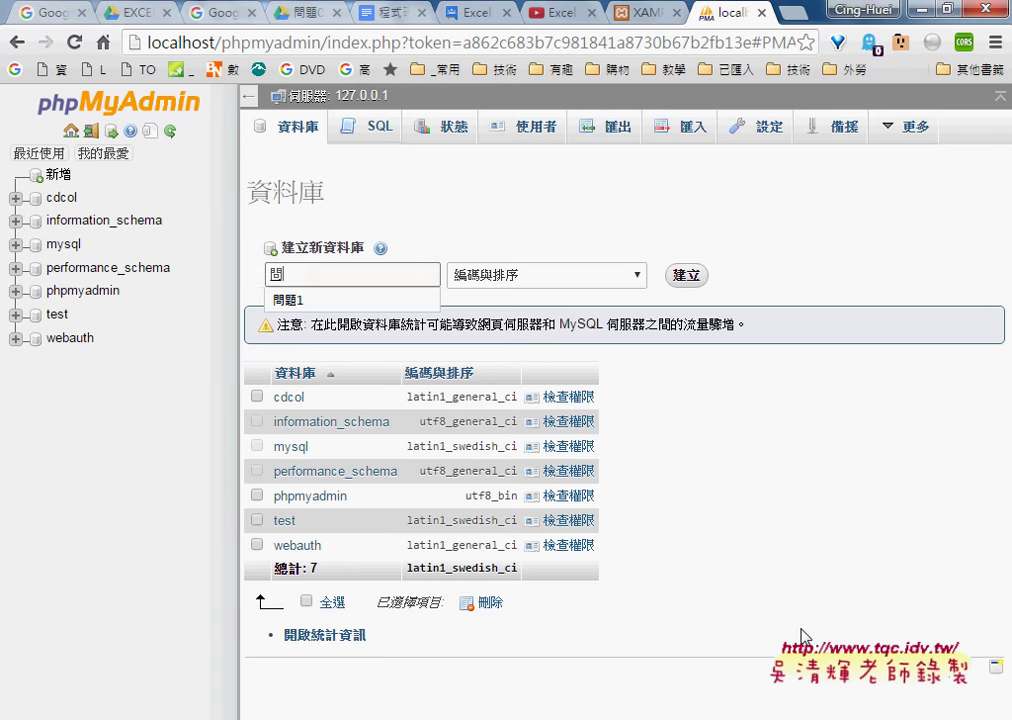
key(Down)
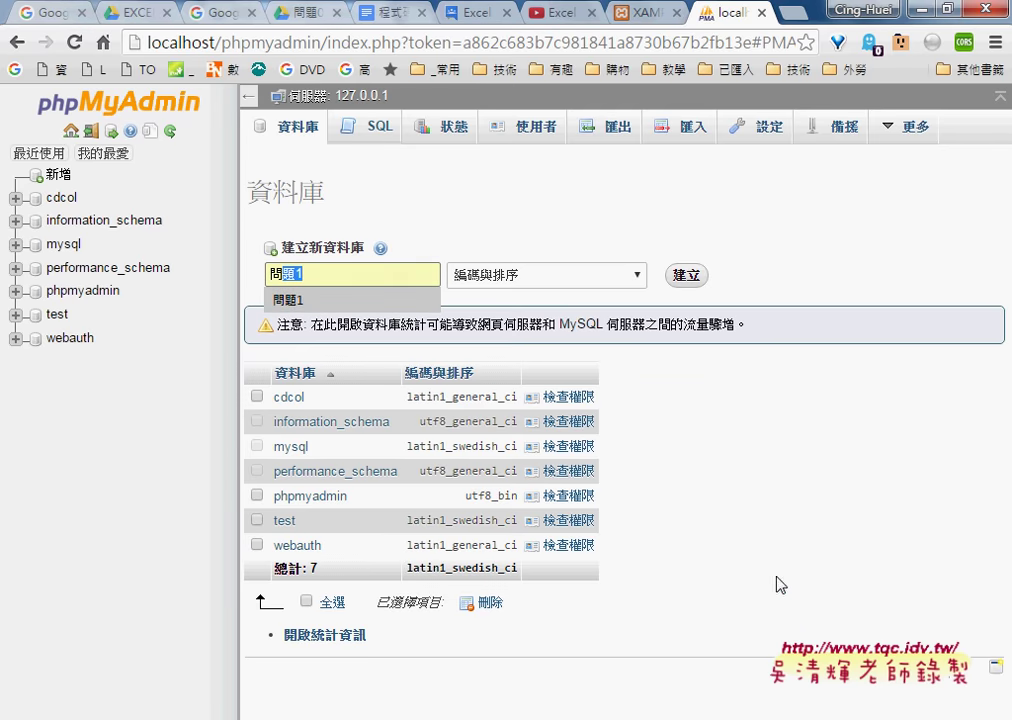
click(302, 308)
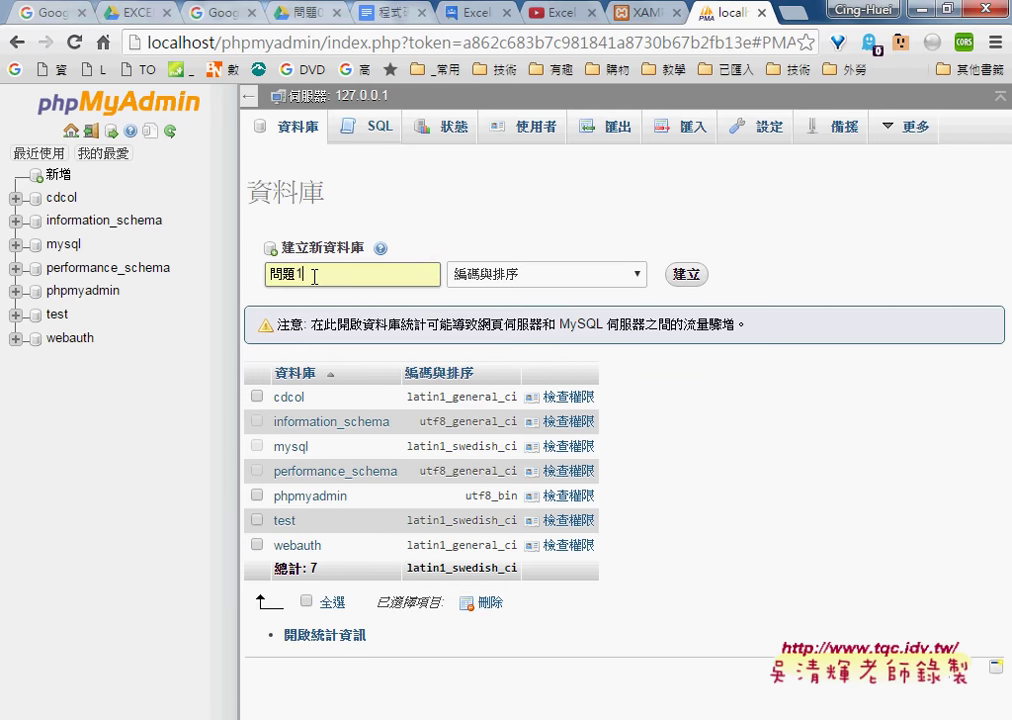
Step: Copy the name 問題1 to the clipboard and open the collation dropdown
double_click(285, 276)
key(ctrl+c)
right_click(287, 277)
click(334, 316)
click(355, 274)
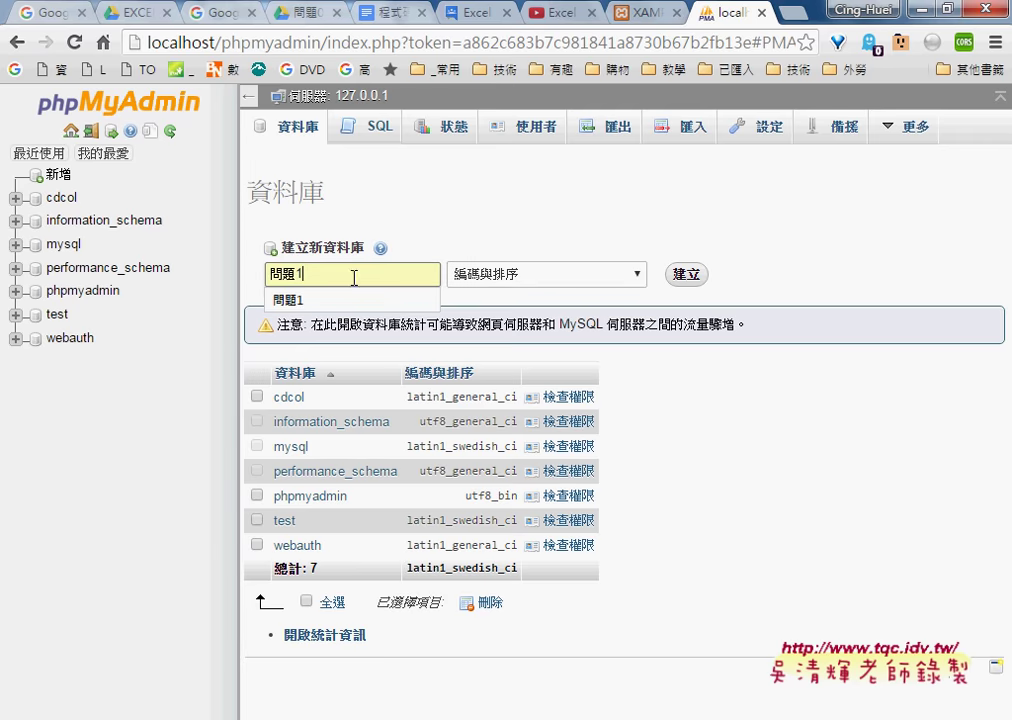
click(476, 283)
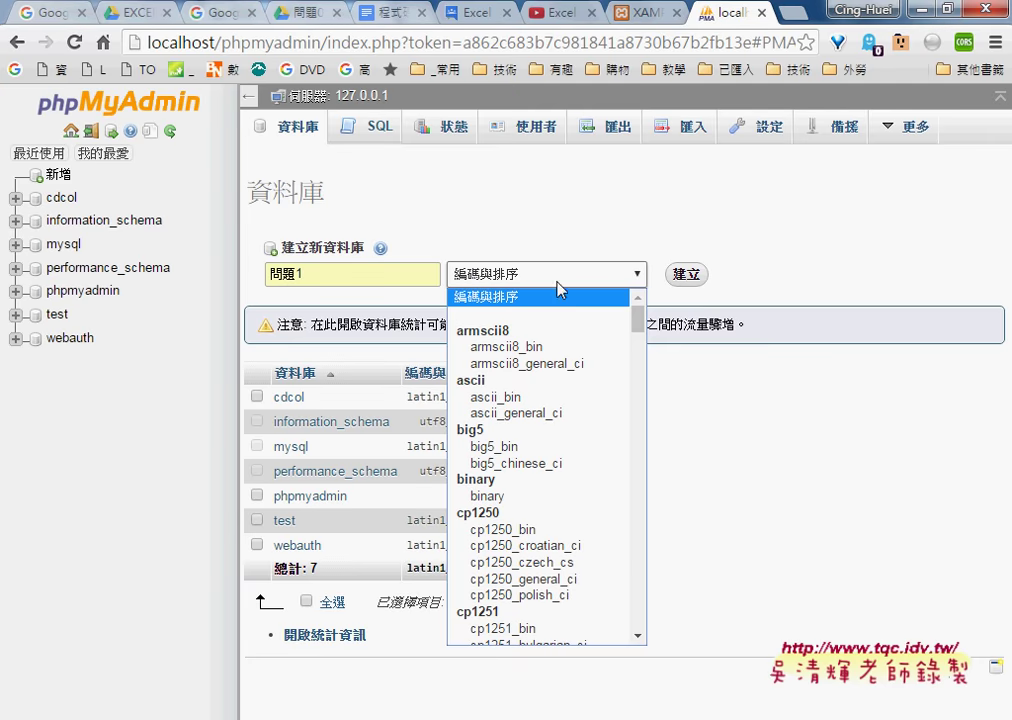
Step: Pick utf8_unicode_ci from the collation list and create database 問題1
mouse_move(637, 318)
mouse_down()
mouse_move(643, 620)
mouse_move(669, 422)
mouse_up()
drag(639, 325, 644, 632)
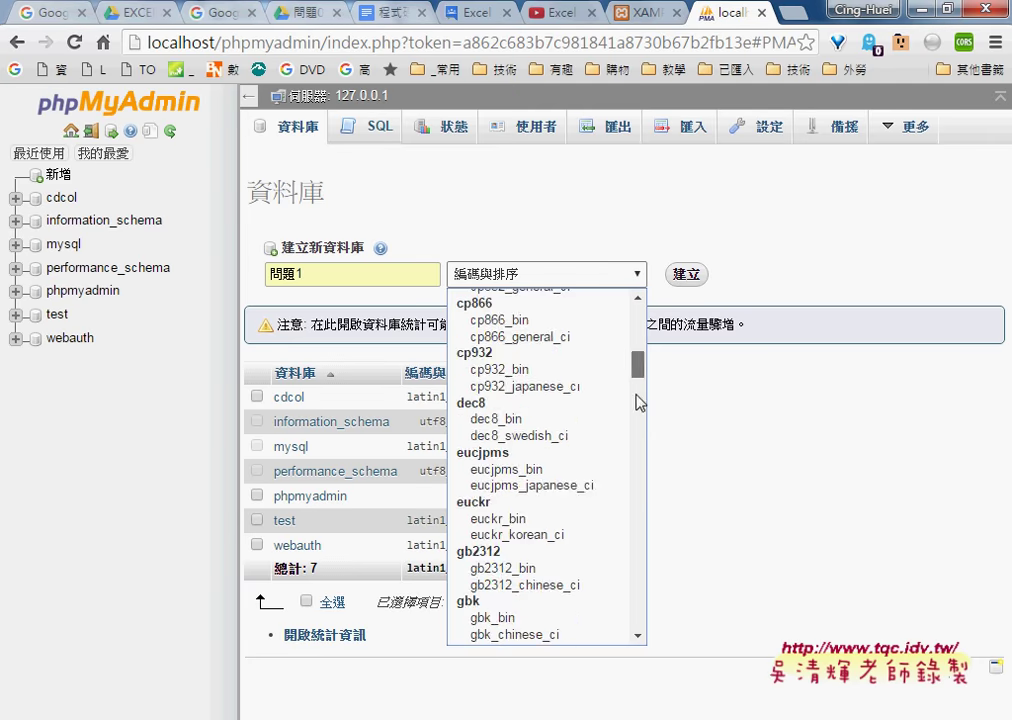
drag(781, 470, 640, 650)
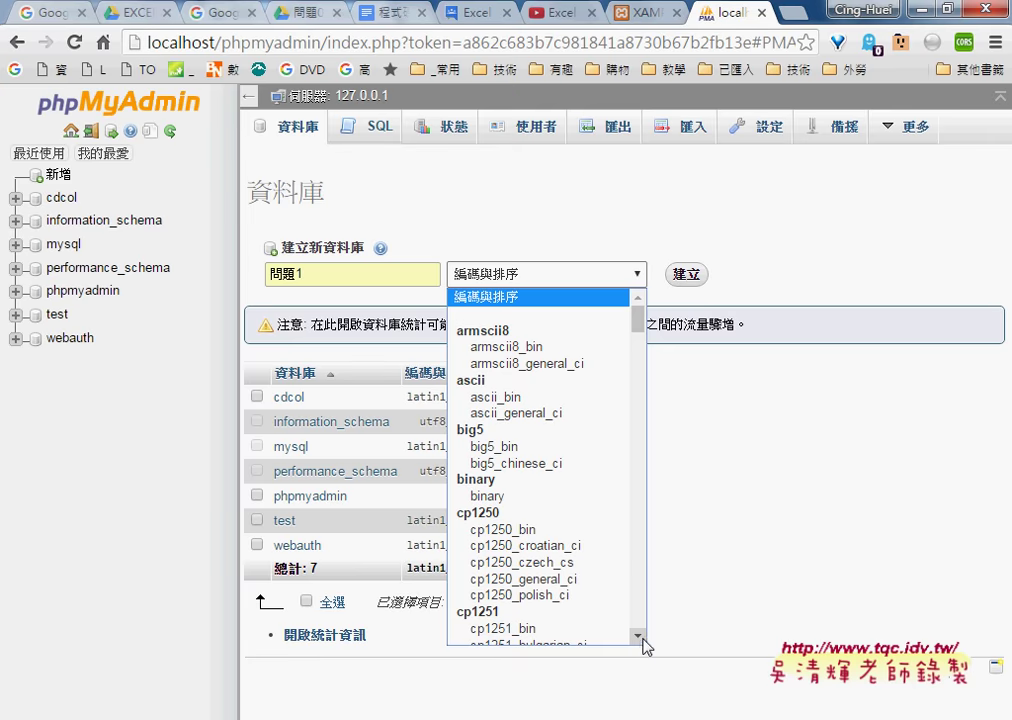
drag(639, 320, 657, 680)
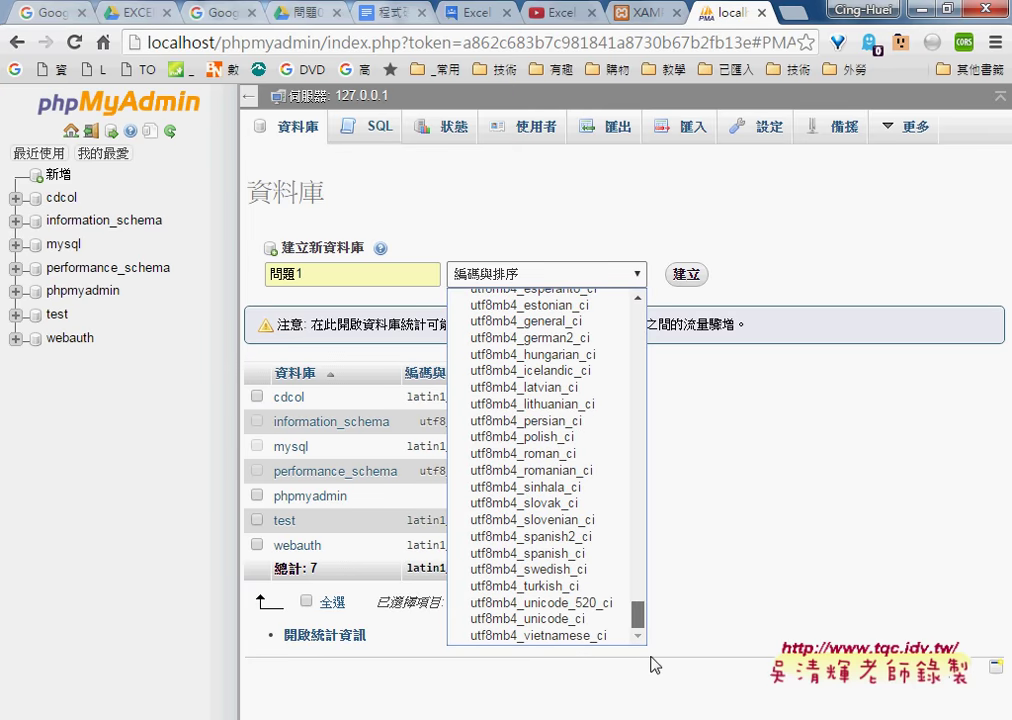
mouse_move(640, 625)
mouse_down()
mouse_move(640, 605)
mouse_move(642, 640)
mouse_move(643, 613)
mouse_up()
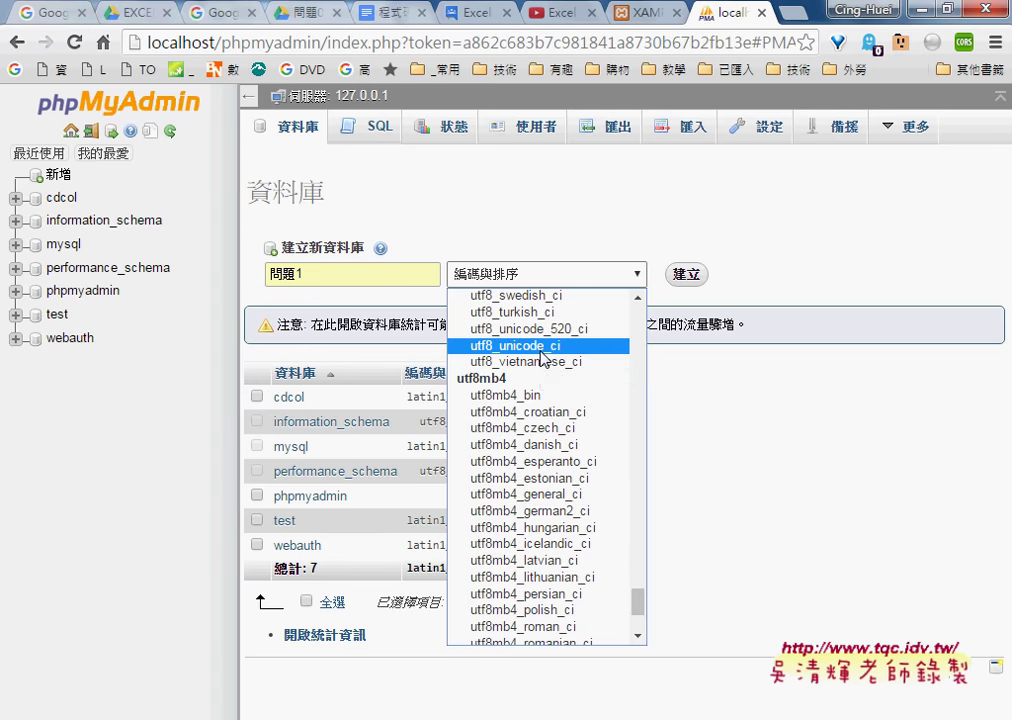
click(541, 346)
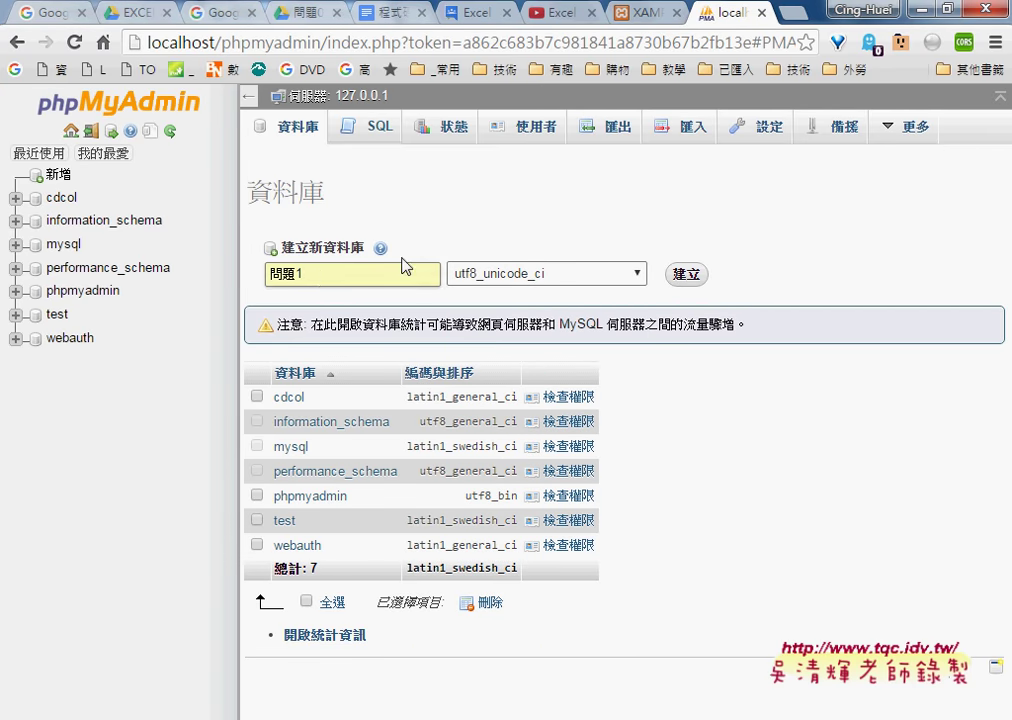
click(692, 278)
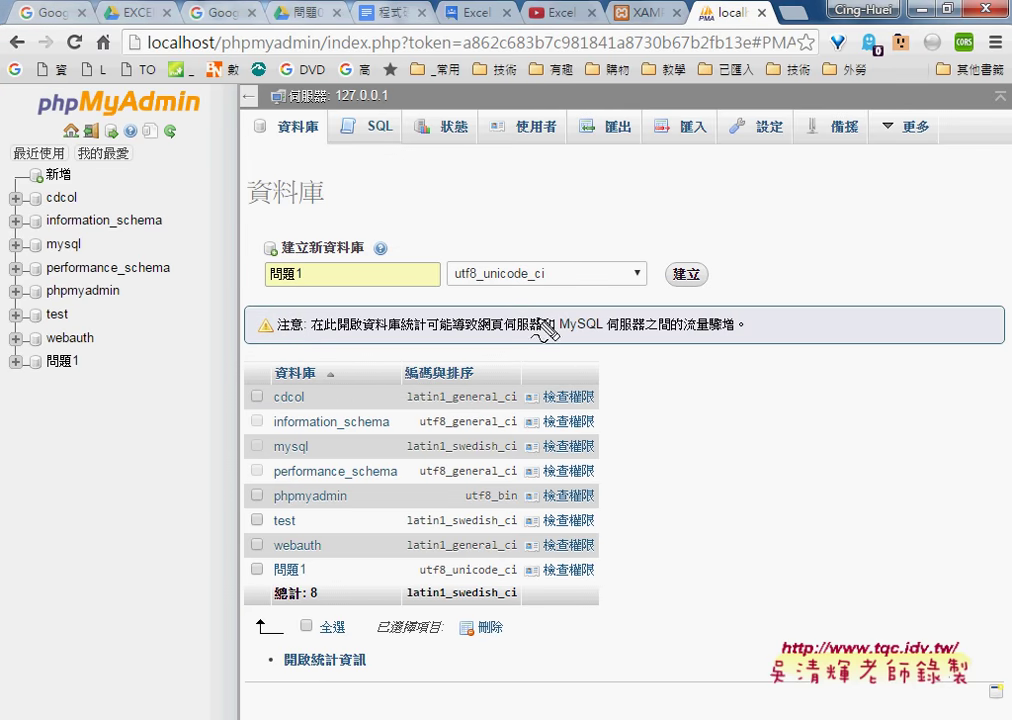
Step: Point out the new 問題1 entry in the navigation tree, then open that database
drag(85, 350, 92, 368)
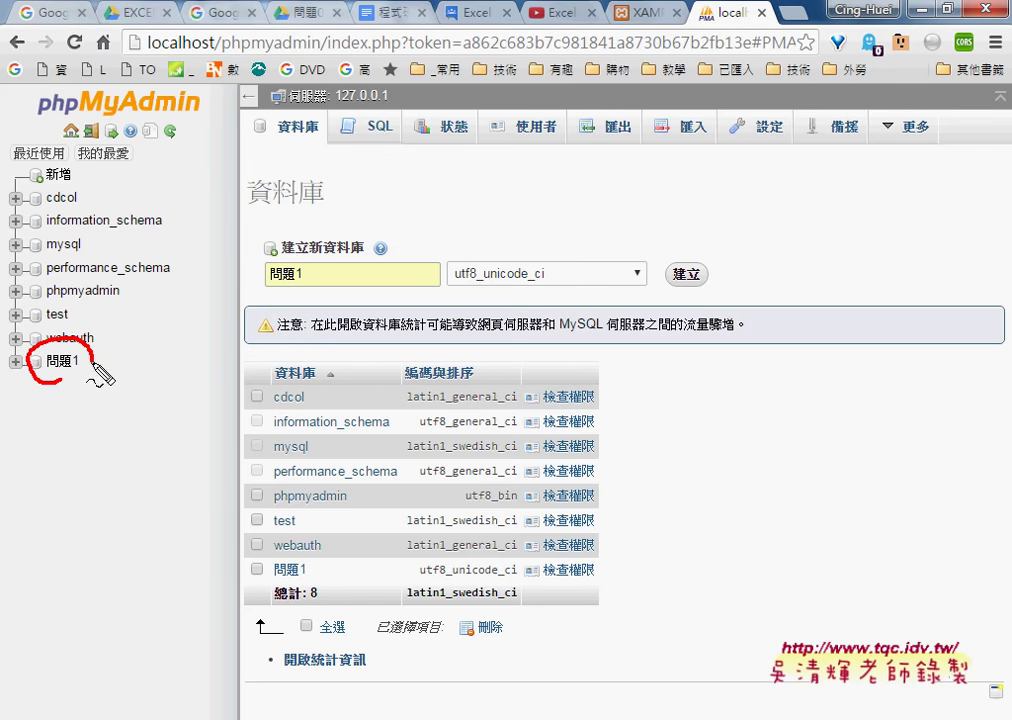
mouse_move(174, 410)
mouse_down()
mouse_move(105, 362)
mouse_move(140, 365)
mouse_up()
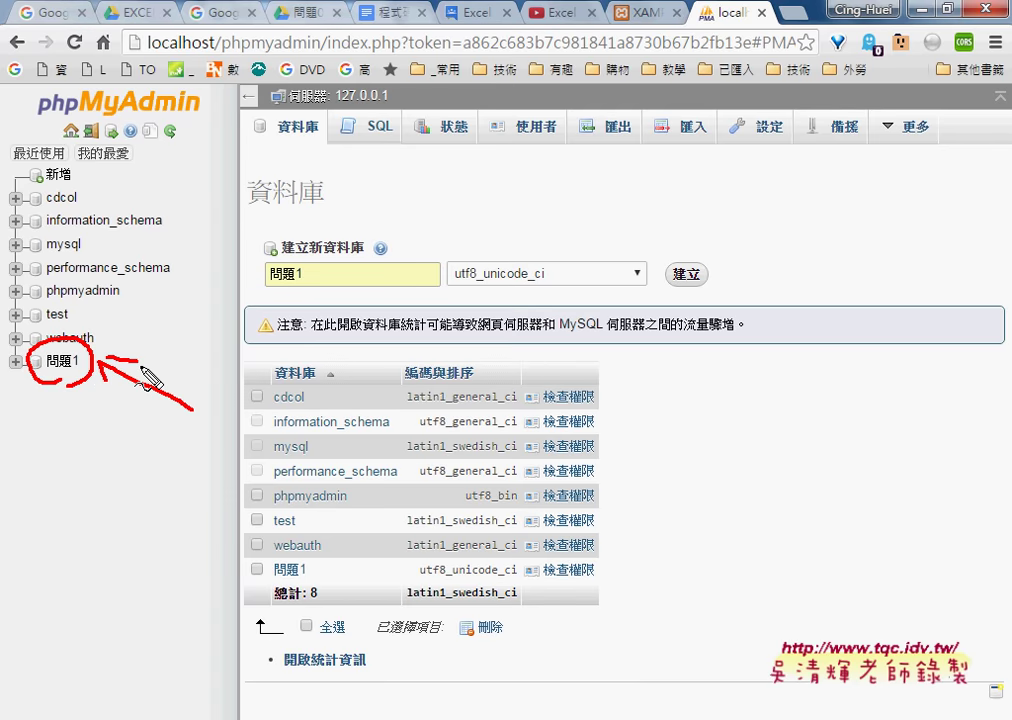
key(Escape)
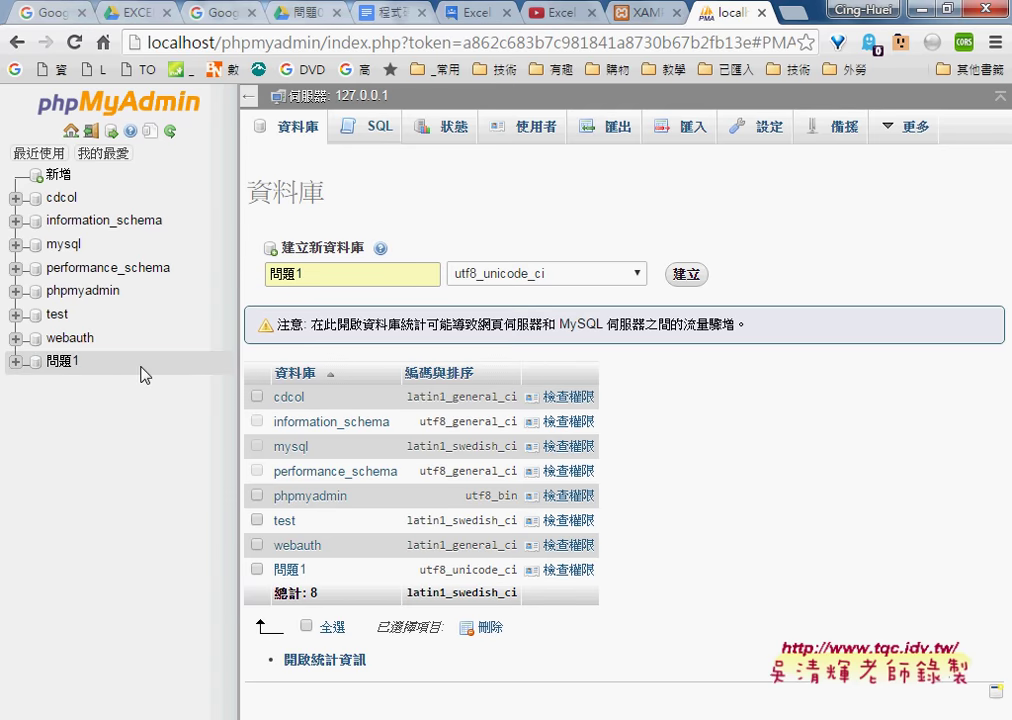
click(56, 369)
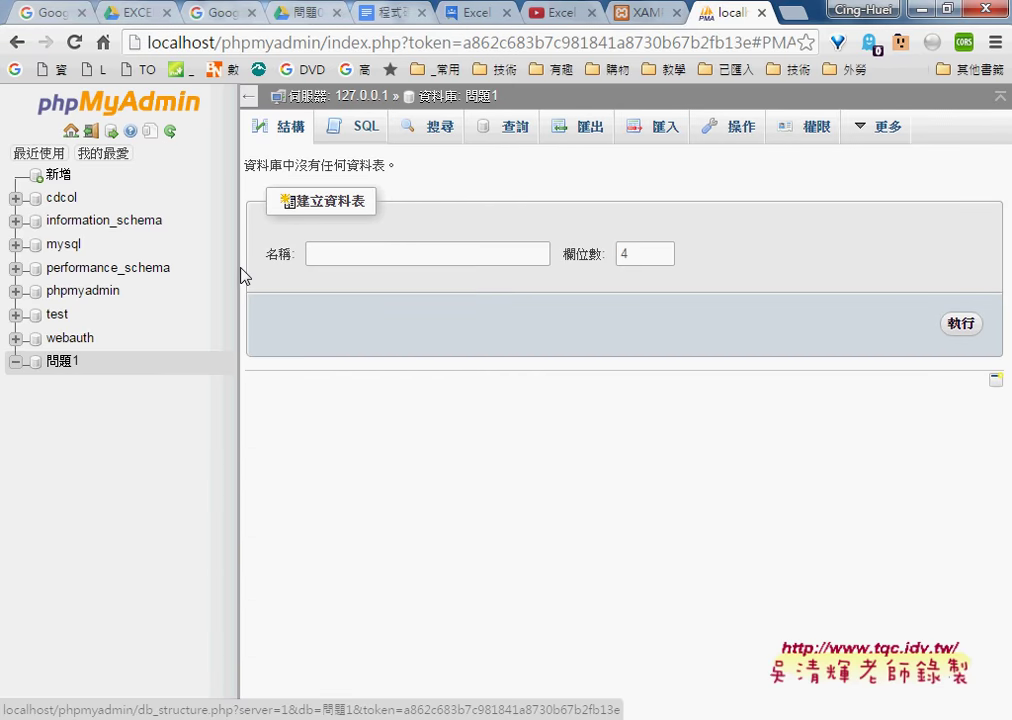
Step: Paste 問題1 as the table name and set the column count to 5
right_click(351, 257)
click(409, 374)
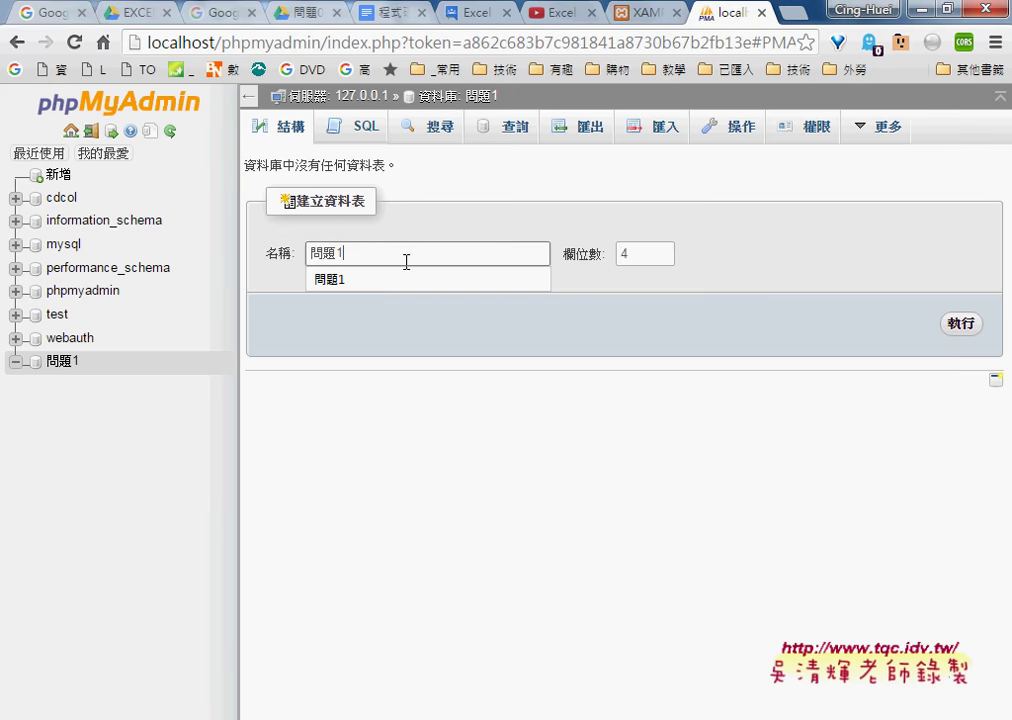
double_click(616, 255)
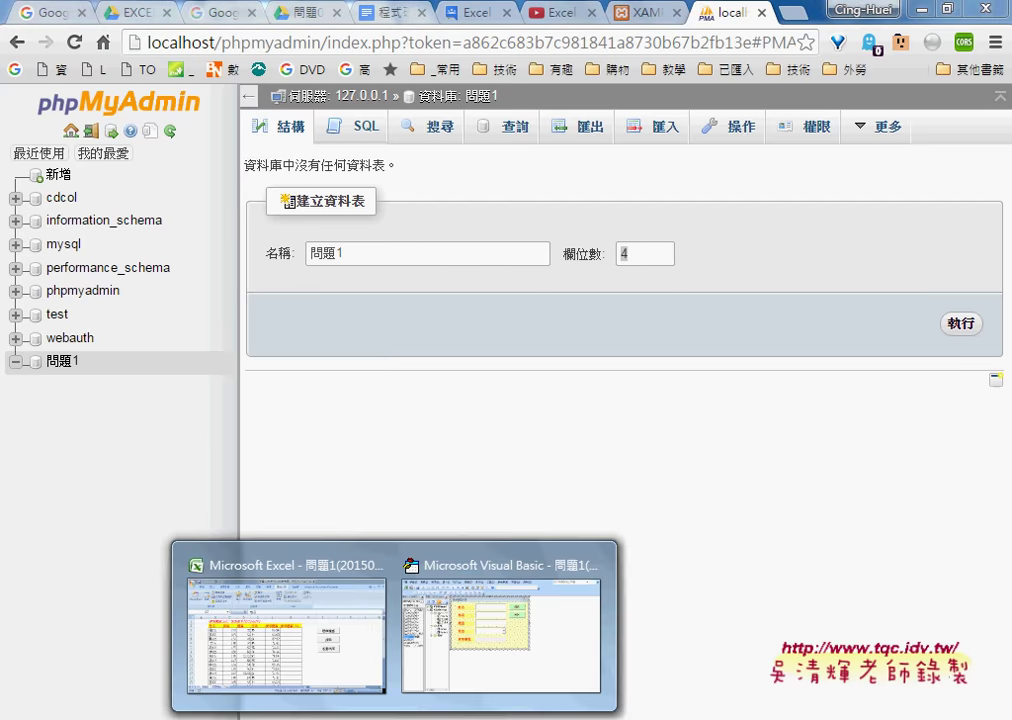
click(348, 668)
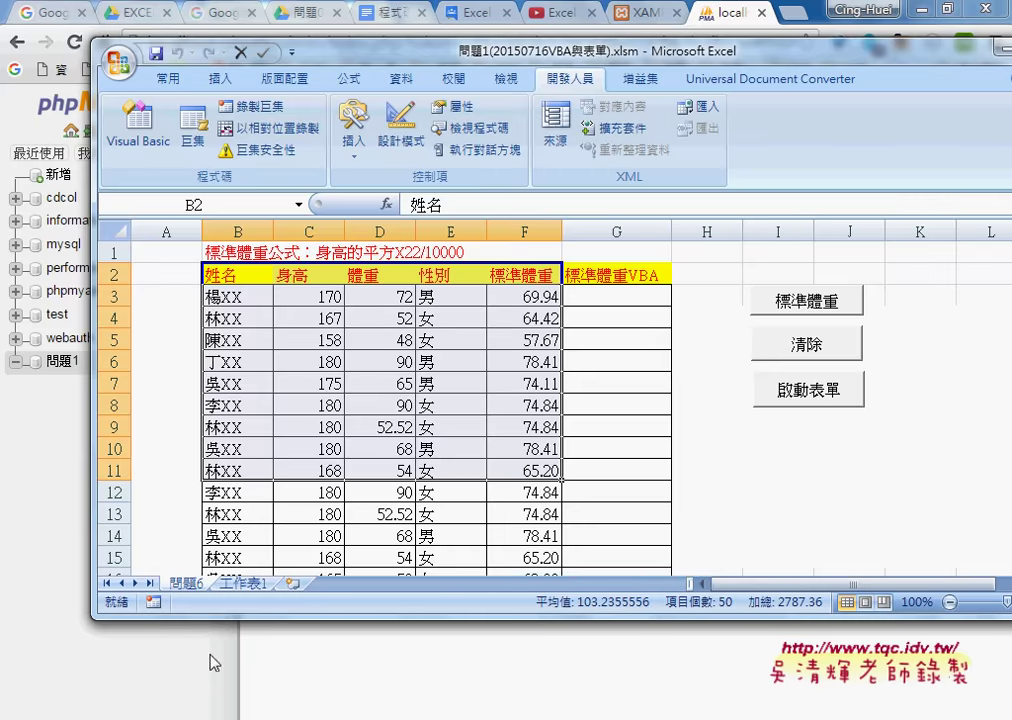
click(296, 670)
double_click(626, 254)
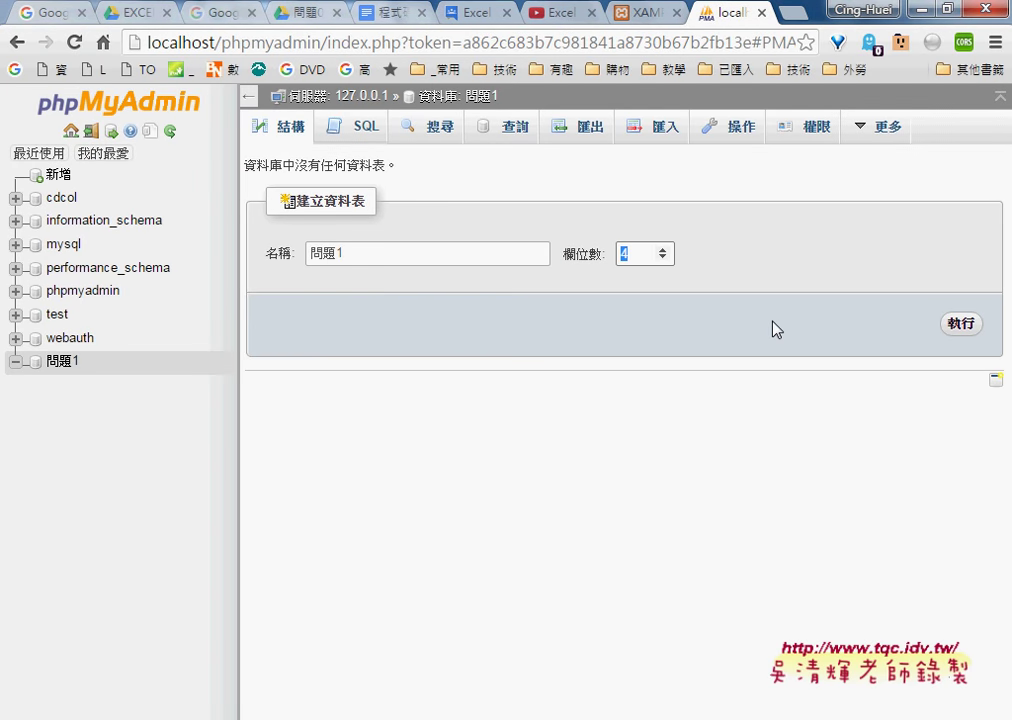
text(5)
click(963, 330)
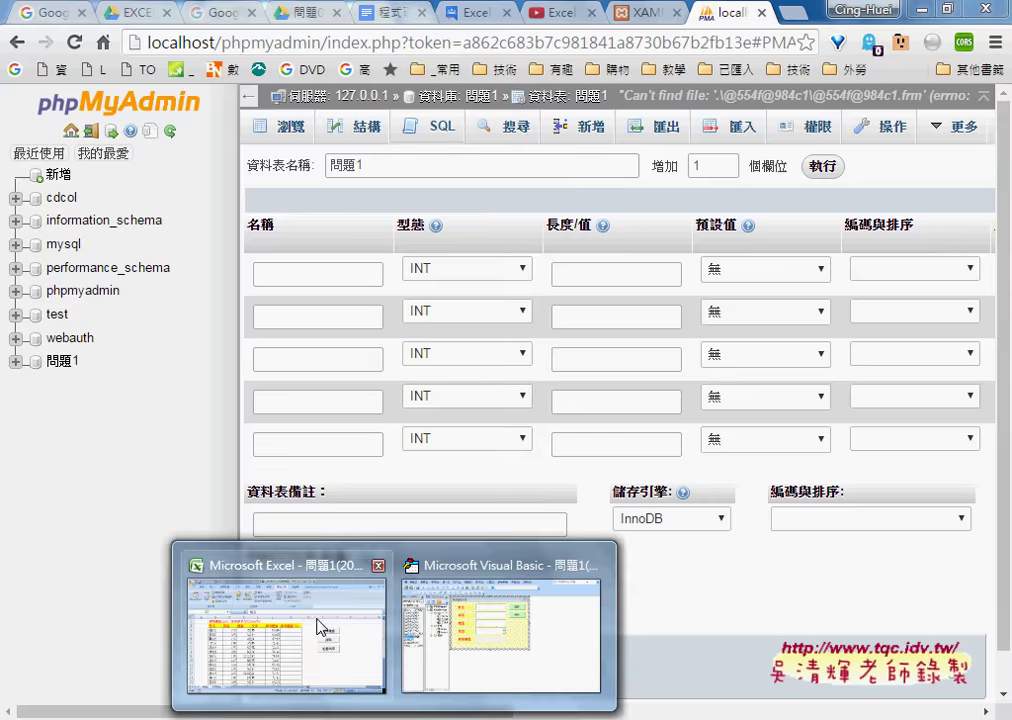
Step: Copy header 姓名 from Excel cell B2 and paste it as the first column name
click(320, 628)
drag(352, 52, 730, 102)
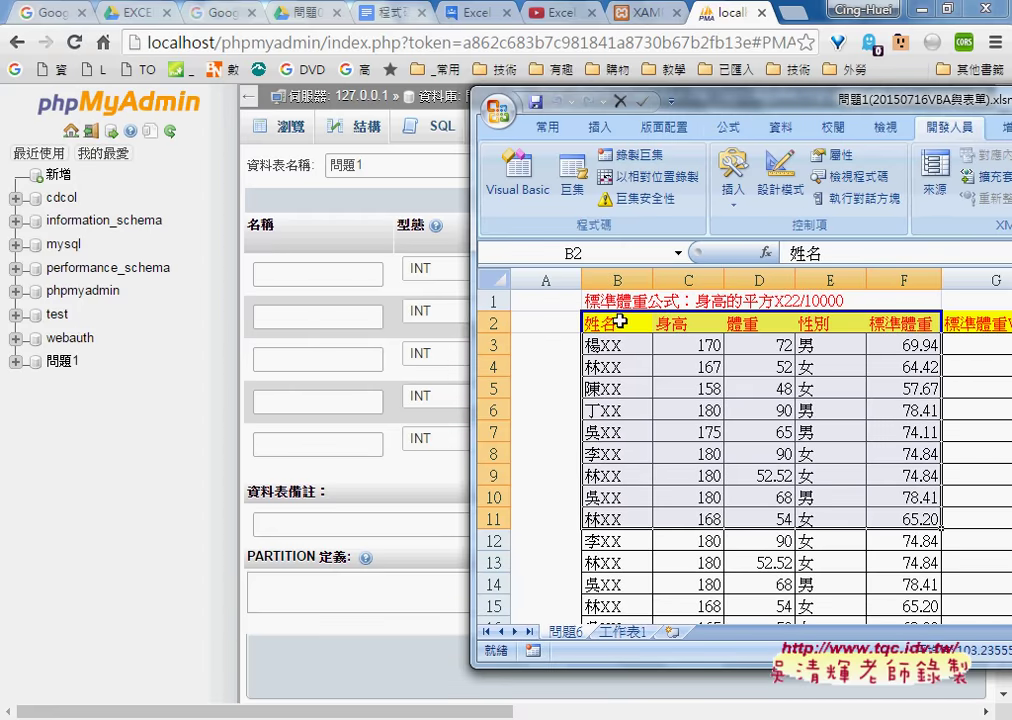
click(628, 328)
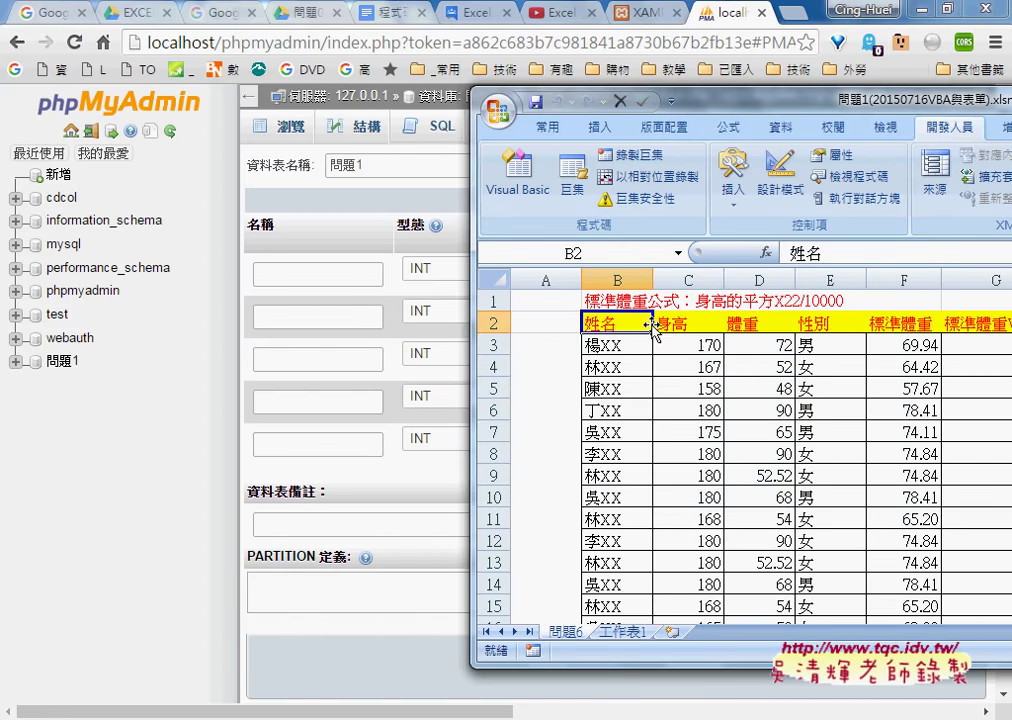
key(ctrl+c)
click(300, 273)
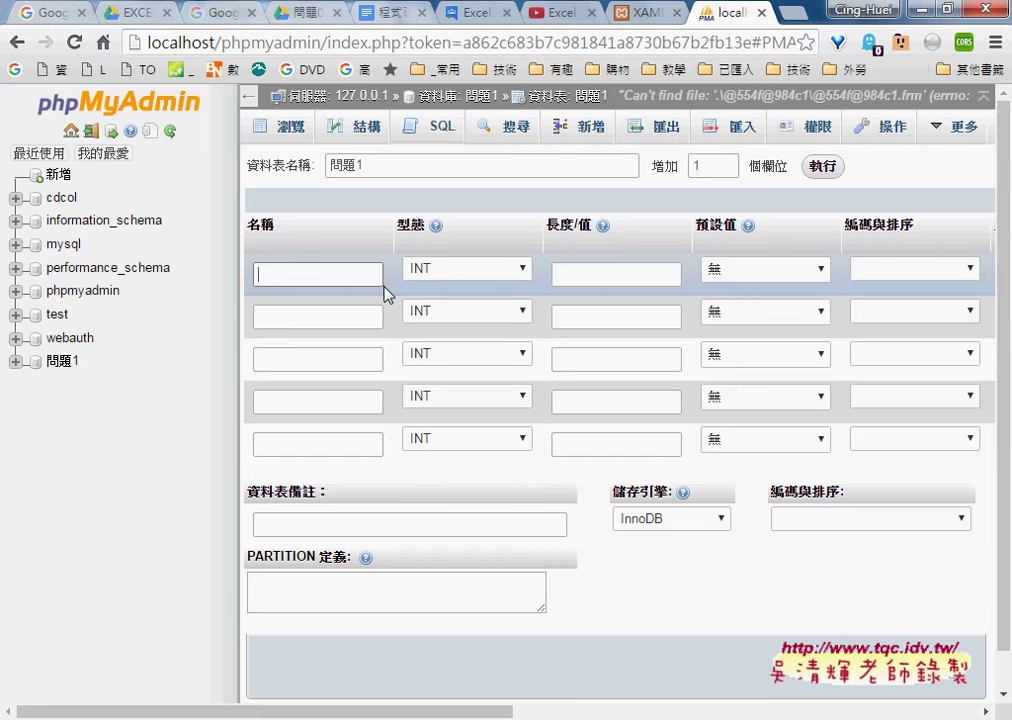
key(ctrl+v)
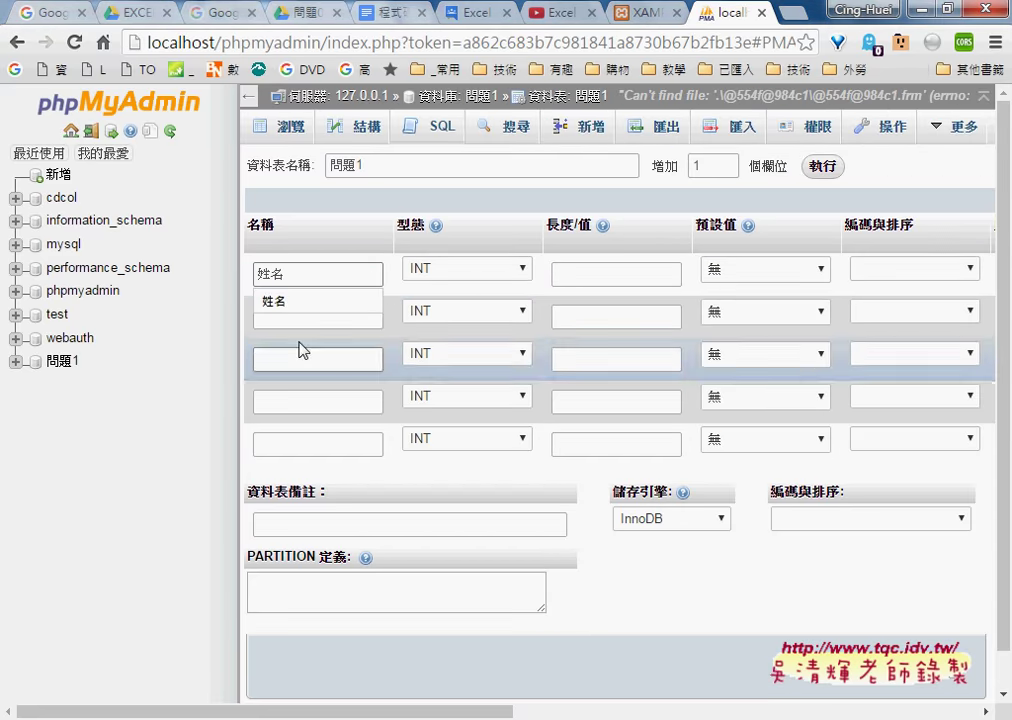
Step: Name the remaining columns 身高, 體重, 性別 and 標準體重 from autocomplete suggestions
click(300, 317)
text(身高)
click(294, 350)
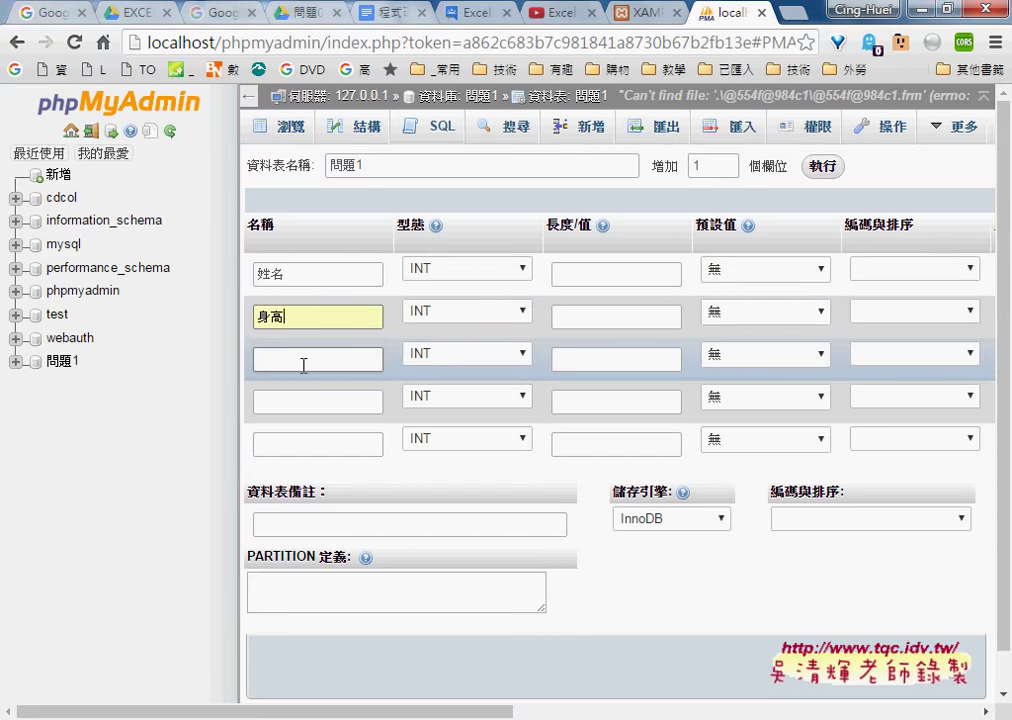
click(303, 362)
click(300, 385)
click(300, 401)
click(300, 430)
text(性別)
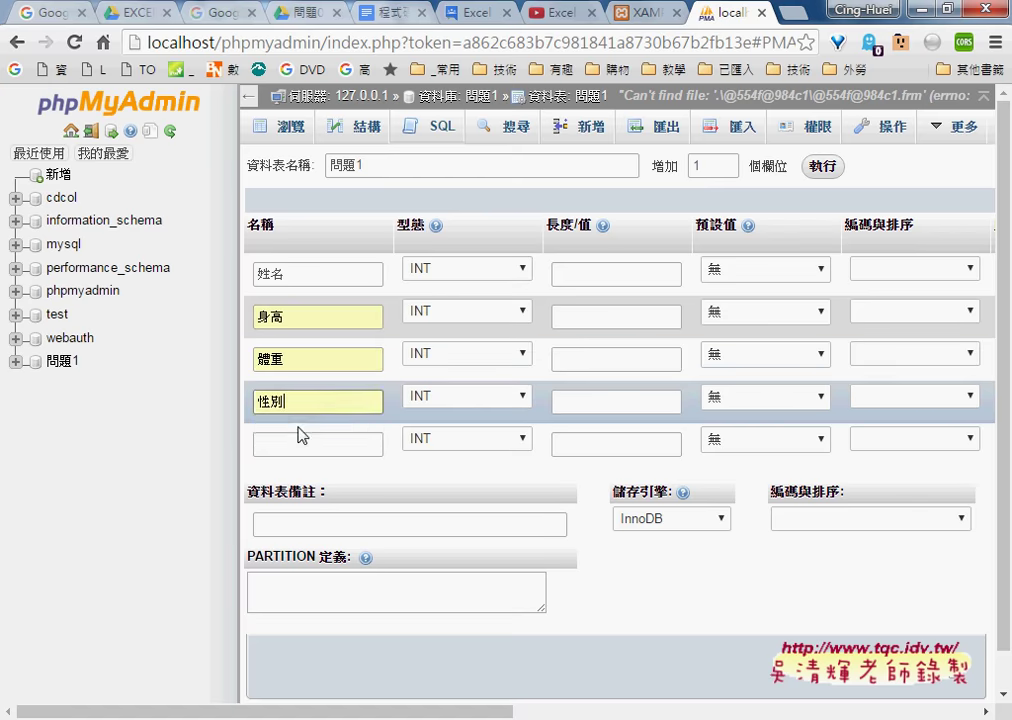
click(298, 444)
click(298, 444)
text(標準體重)
click(300, 473)
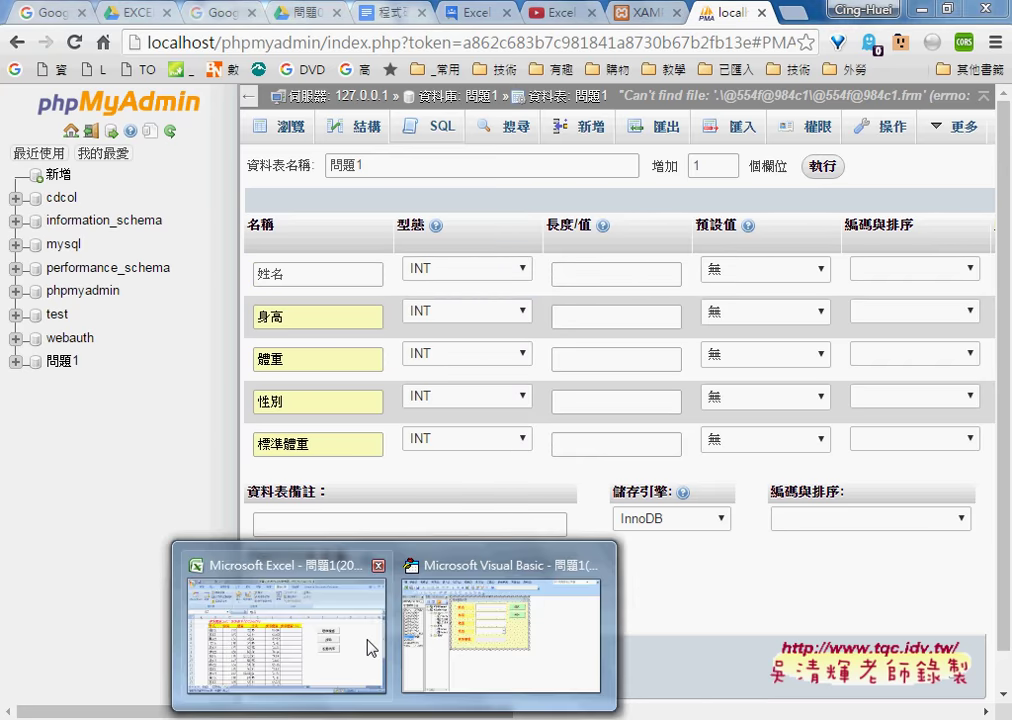
Step: Show the Excel header row beside the form, linking headers to the column names
click(352, 638)
drag(723, 114, 690, 180)
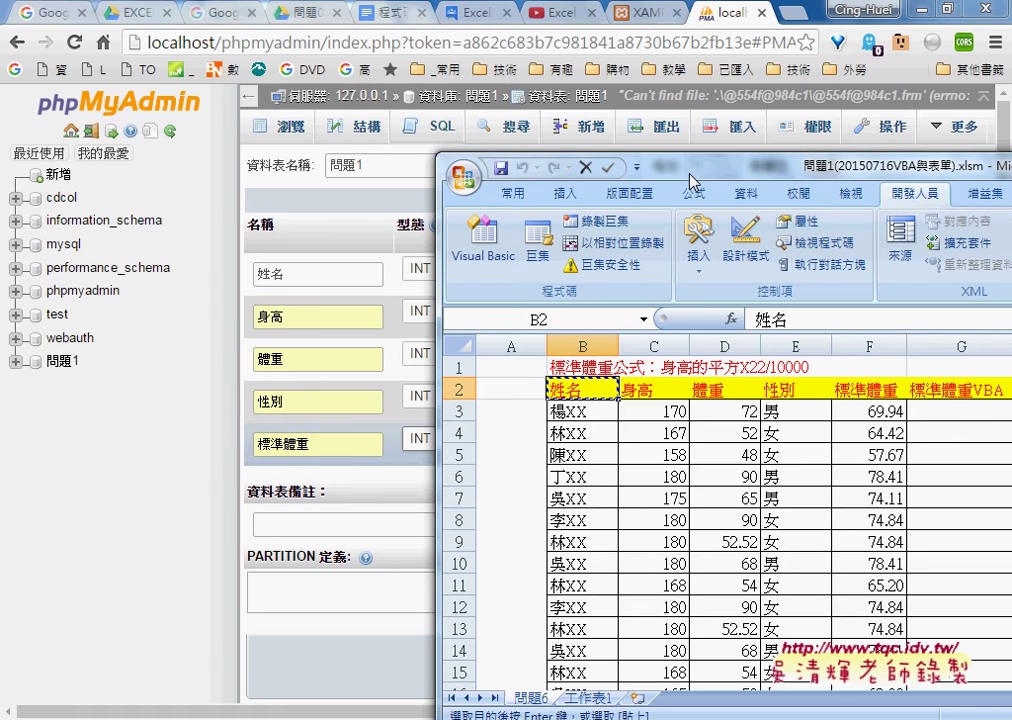
mouse_move(905, 404)
mouse_down()
mouse_move(690, 376)
mouse_move(455, 205)
mouse_move(357, 235)
mouse_move(372, 240)
mouse_up()
mouse_move(310, 470)
mouse_down()
mouse_move(237, 316)
mouse_move(335, 305)
mouse_move(312, 468)
mouse_up()
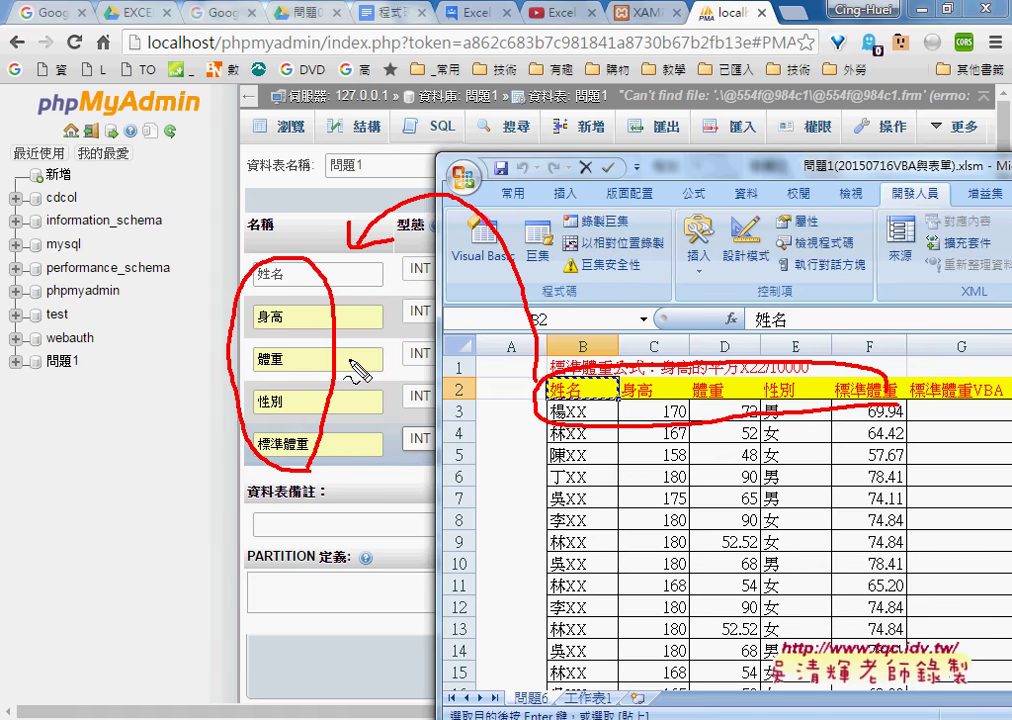
key(Escape)
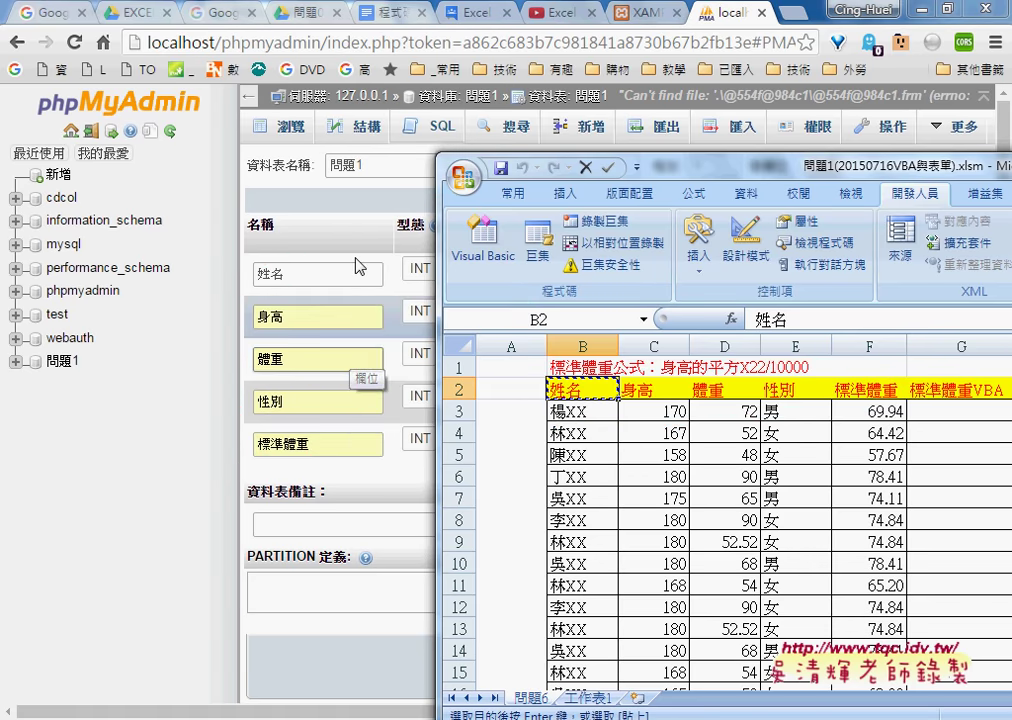
click(350, 203)
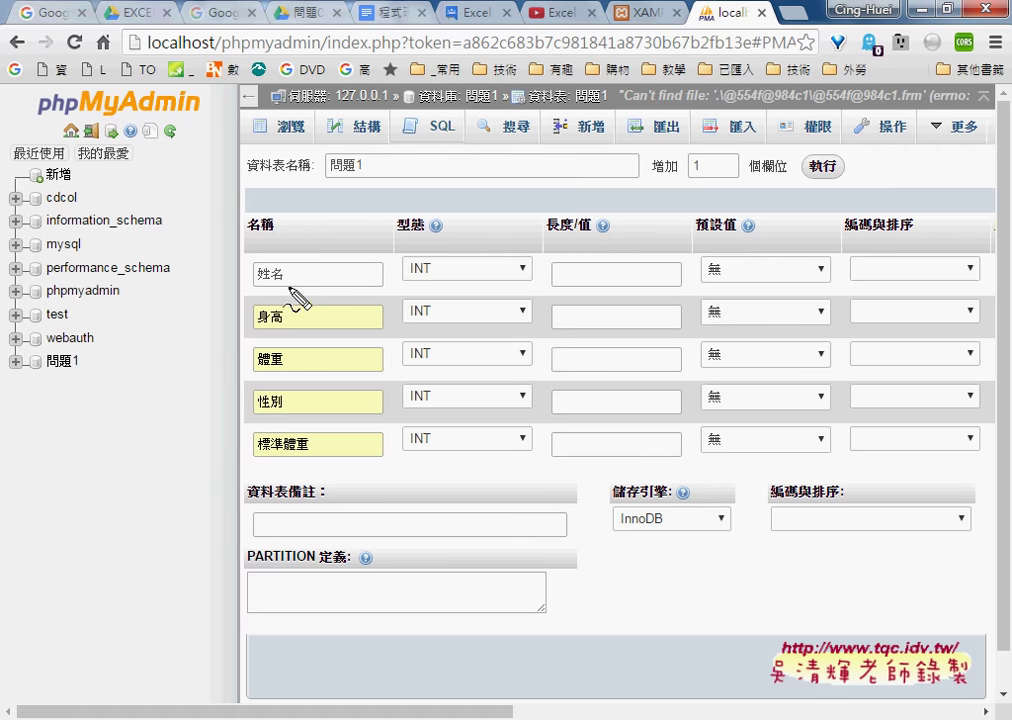
Step: Highlight the 姓名 name and the 型態 column, then open 姓名's type dropdown
drag(294, 283, 282, 290)
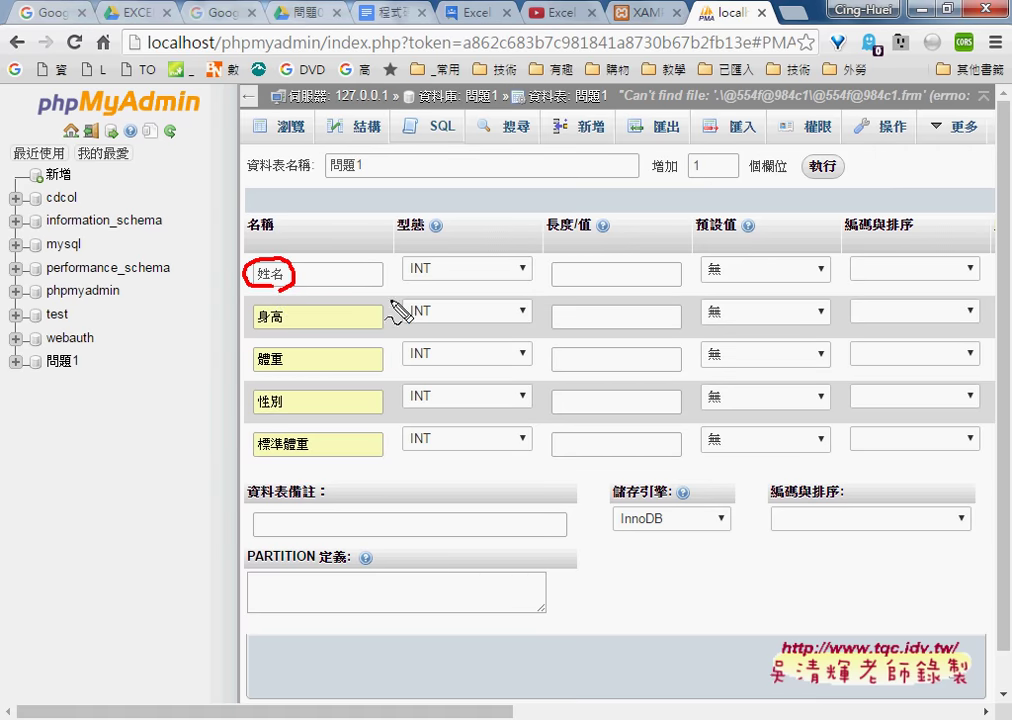
mouse_move(407, 463)
mouse_down()
mouse_move(390, 358)
mouse_move(436, 469)
mouse_up()
drag(412, 284, 428, 286)
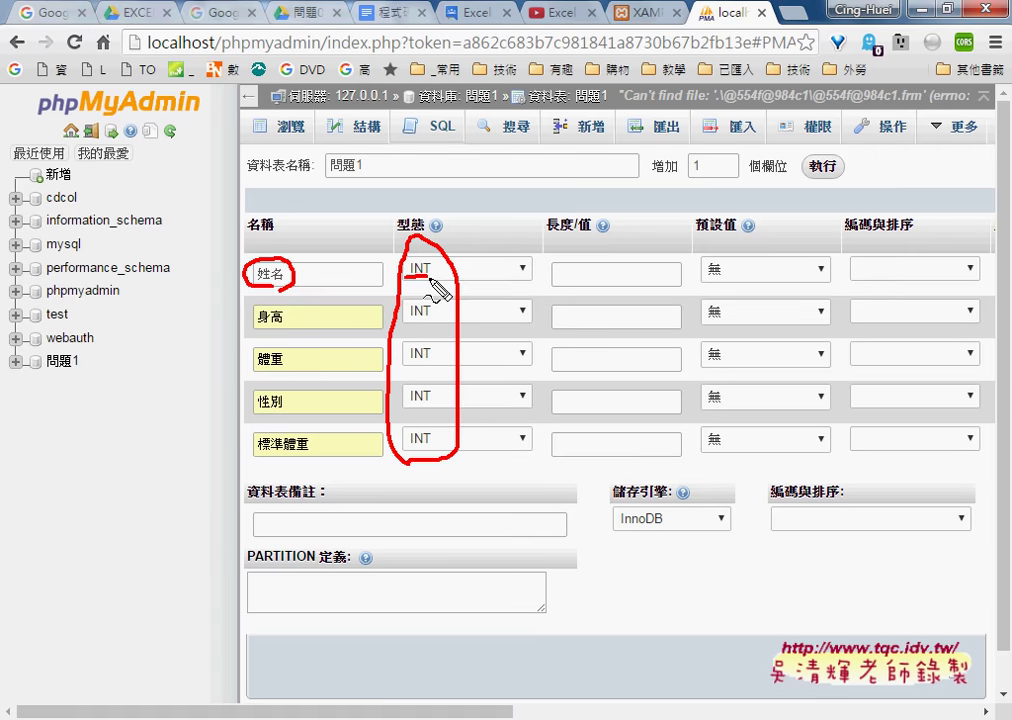
key(Escape)
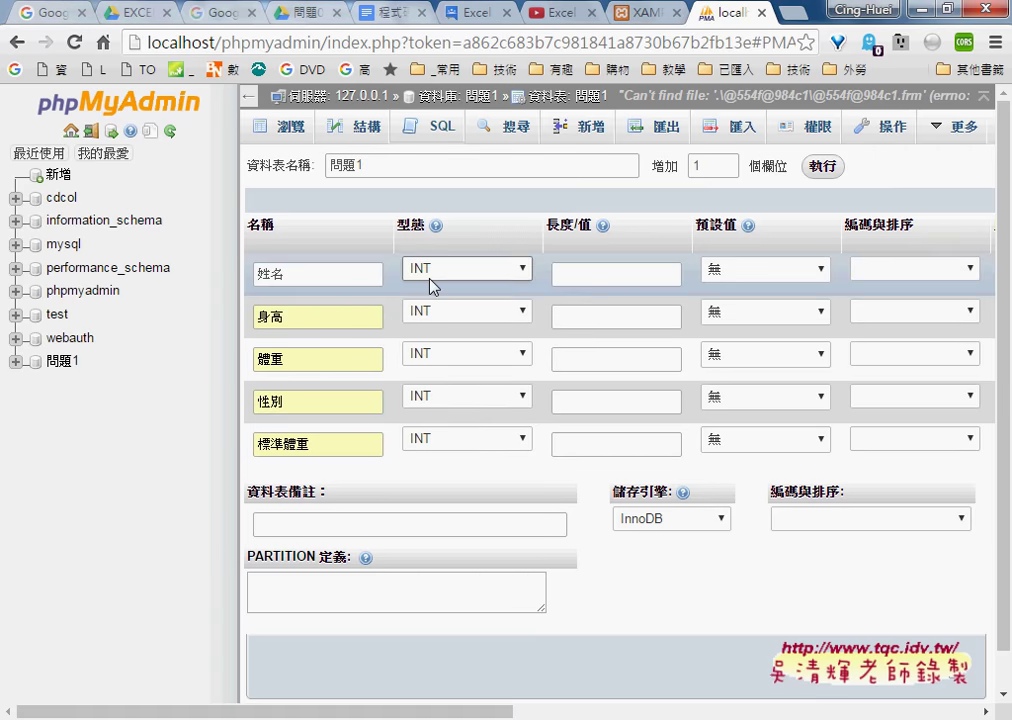
click(441, 276)
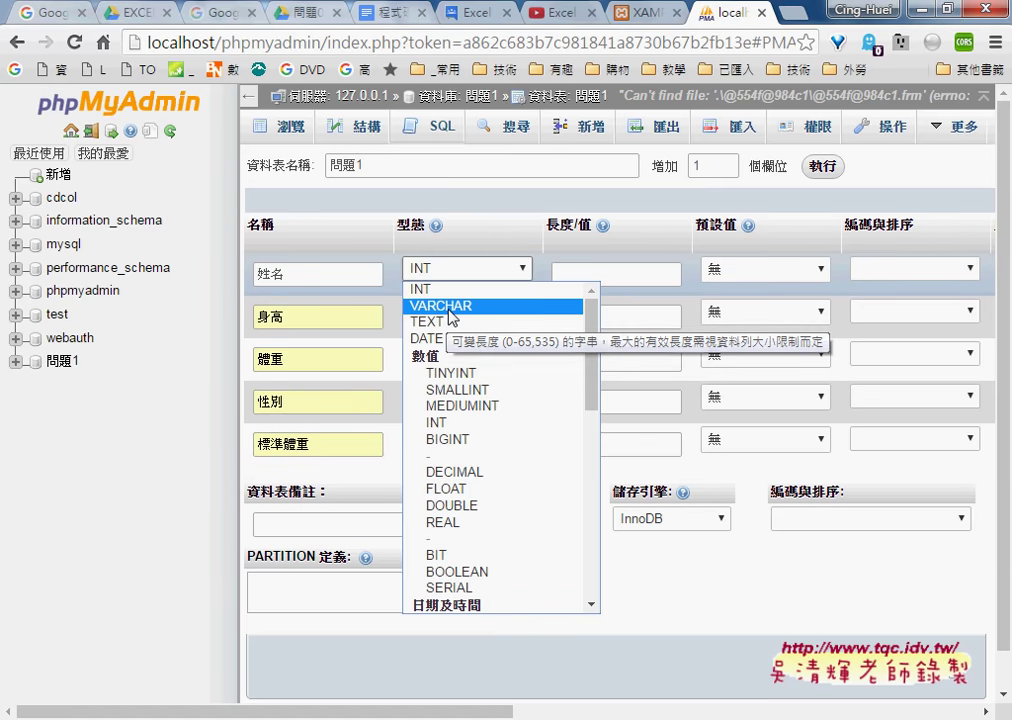
Step: Set the 姓名 column's type to VARCHAR and its length to 20
click(450, 307)
click(578, 278)
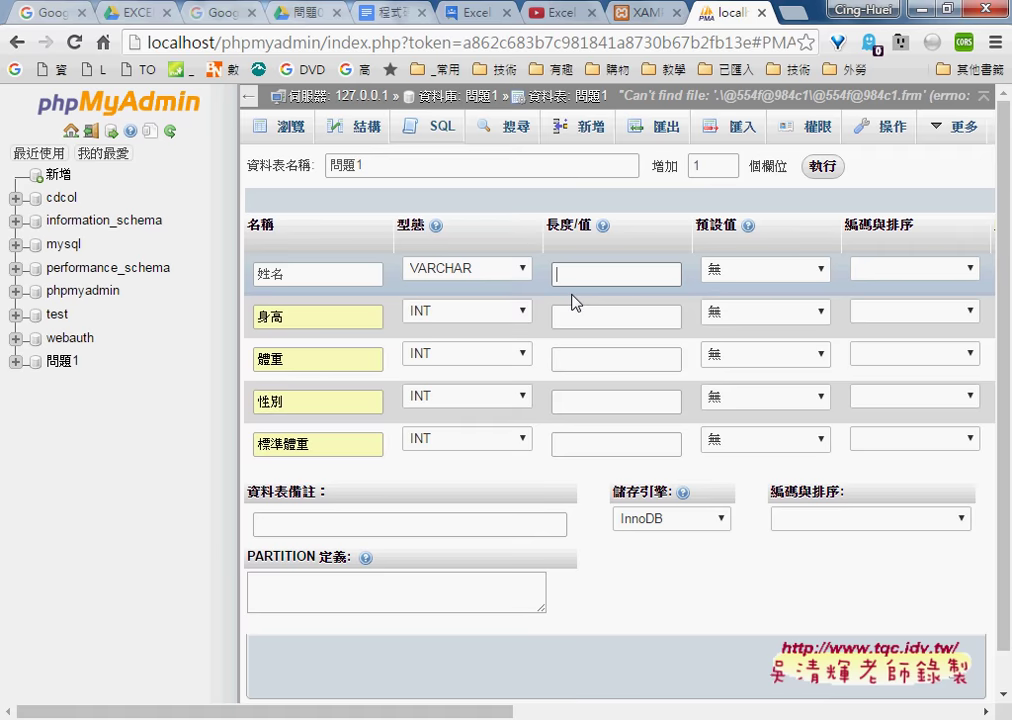
text(10)
double_click(637, 273)
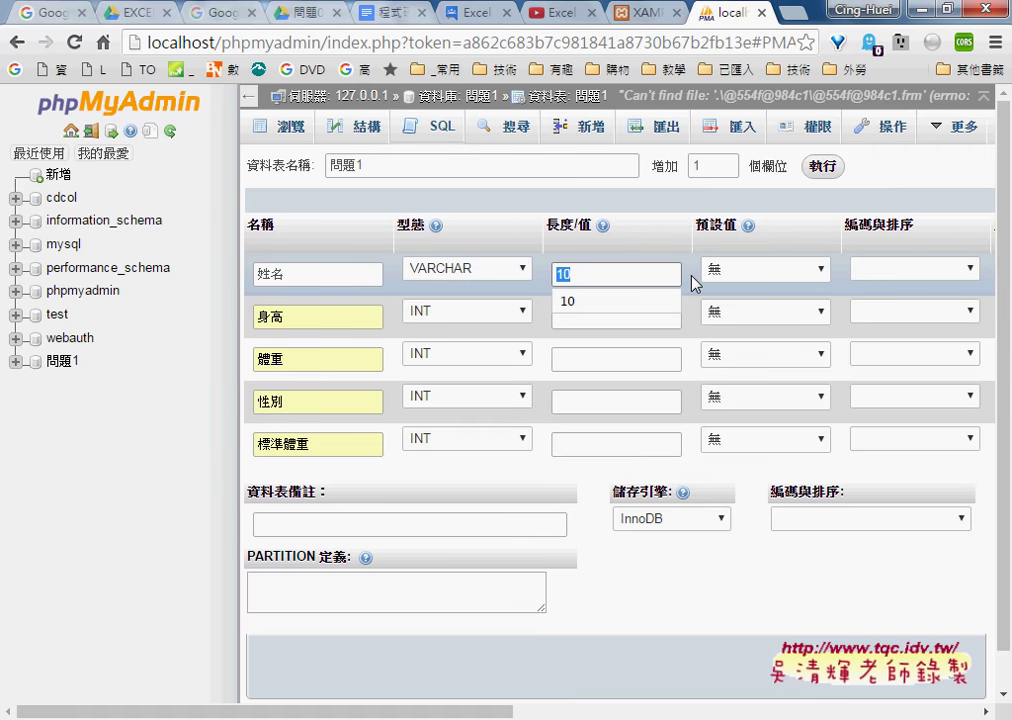
text(20)
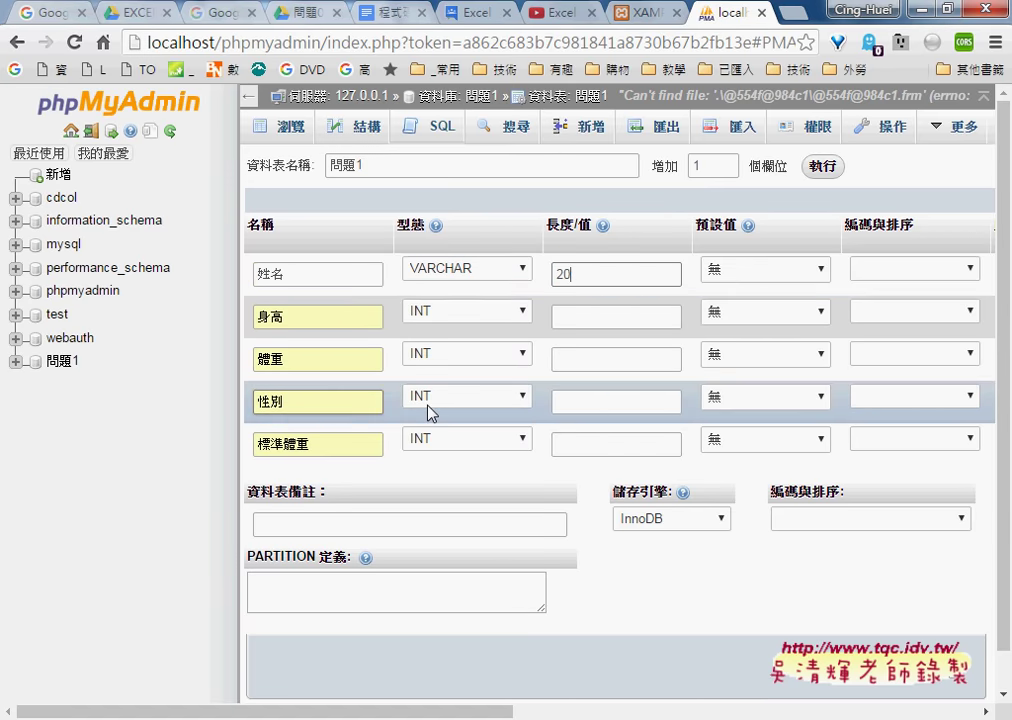
Step: Give the 性別 column length 5 and type VARCHAR
click(587, 403)
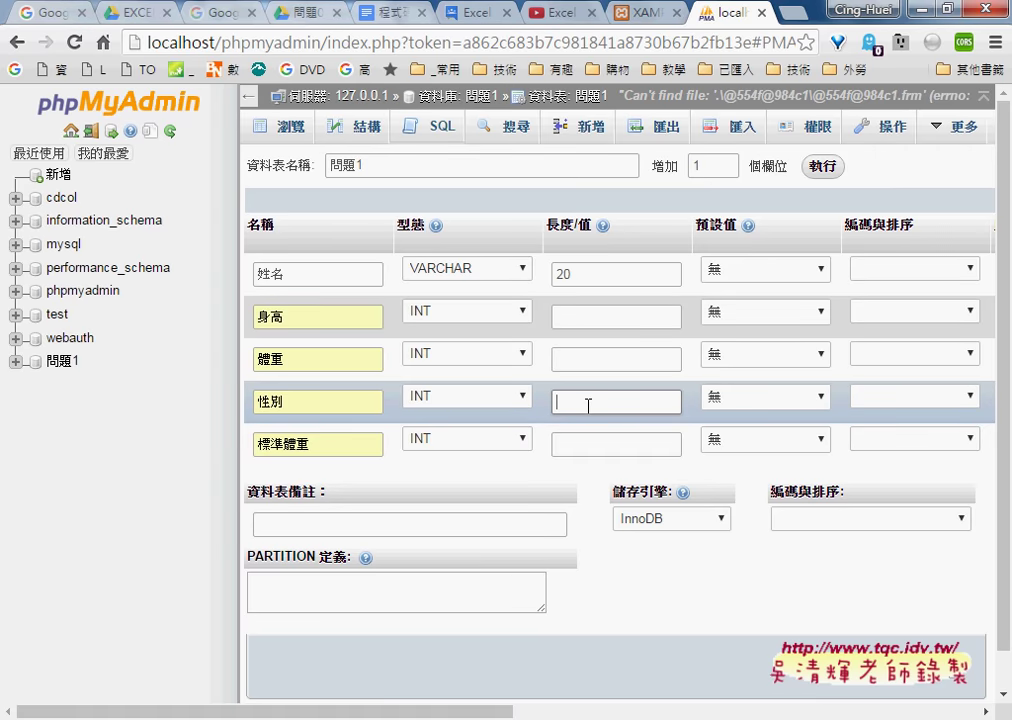
text(5)
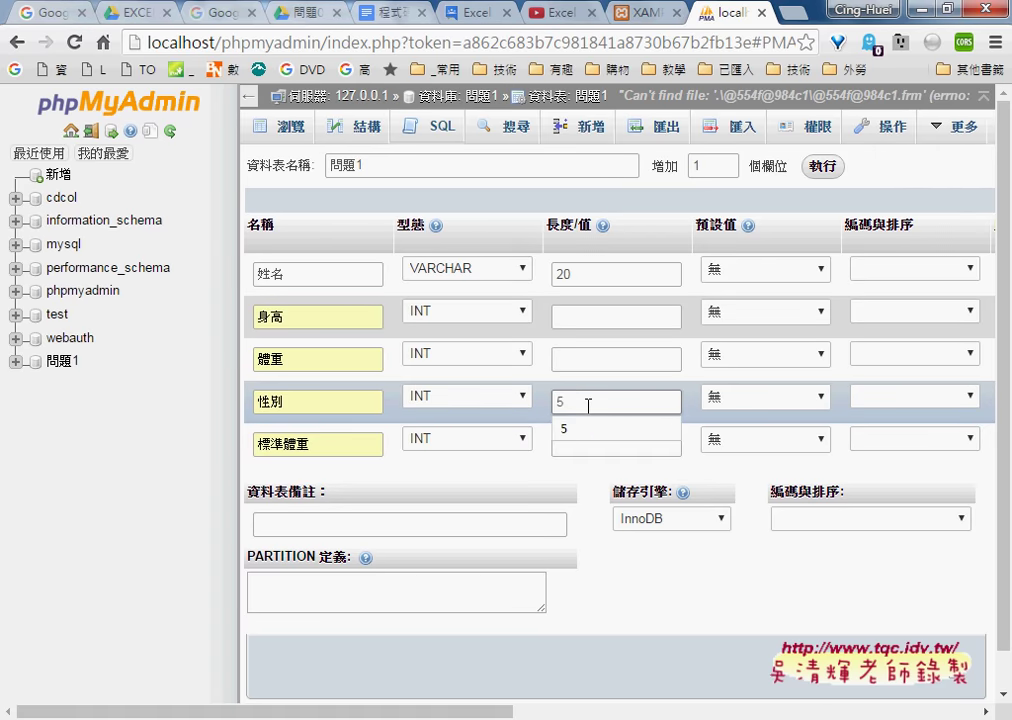
click(440, 398)
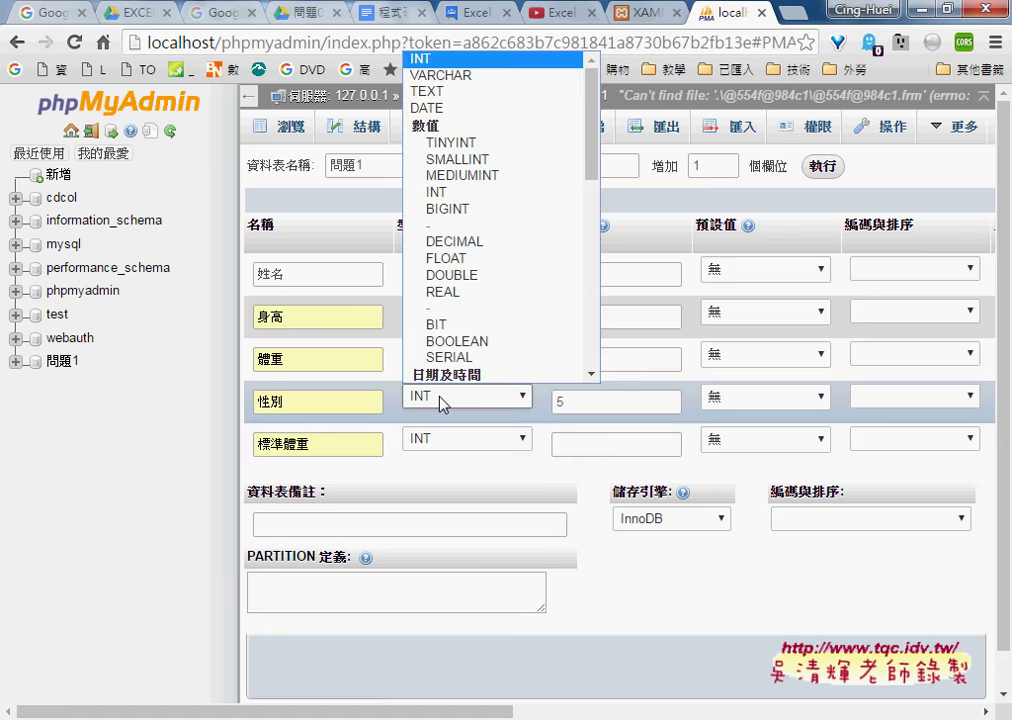
click(522, 76)
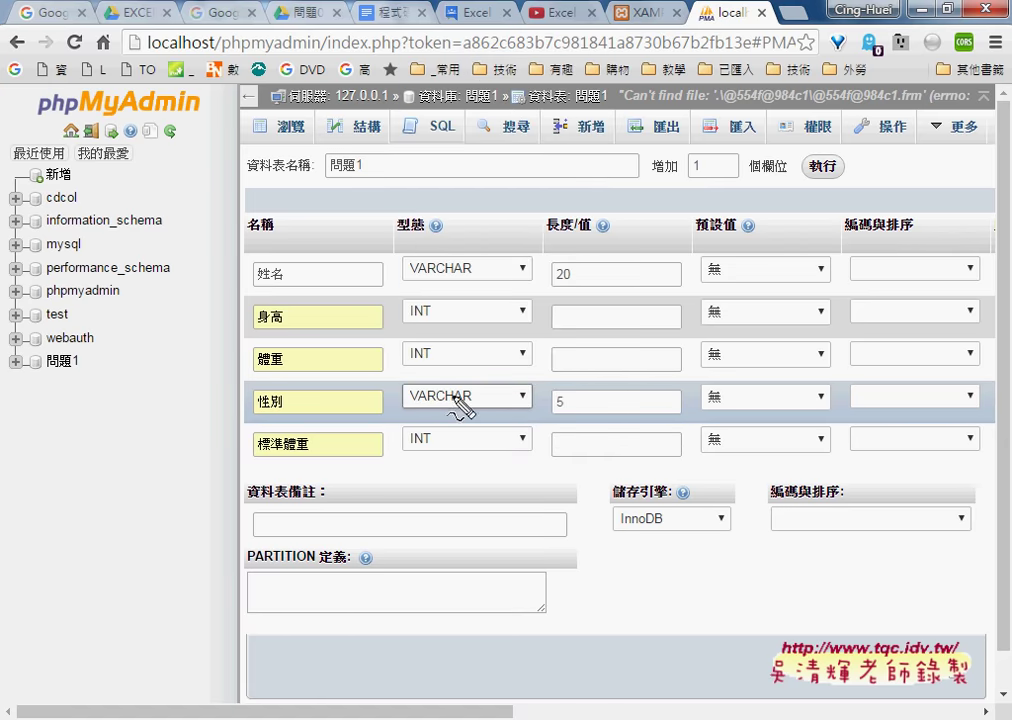
Step: Mark 姓名 as VARCHAR(20) and 性別 as VARCHAR(5) in the column definitions
mouse_move(458, 277)
mouse_down()
mouse_move(430, 284)
mouse_move(478, 296)
mouse_up()
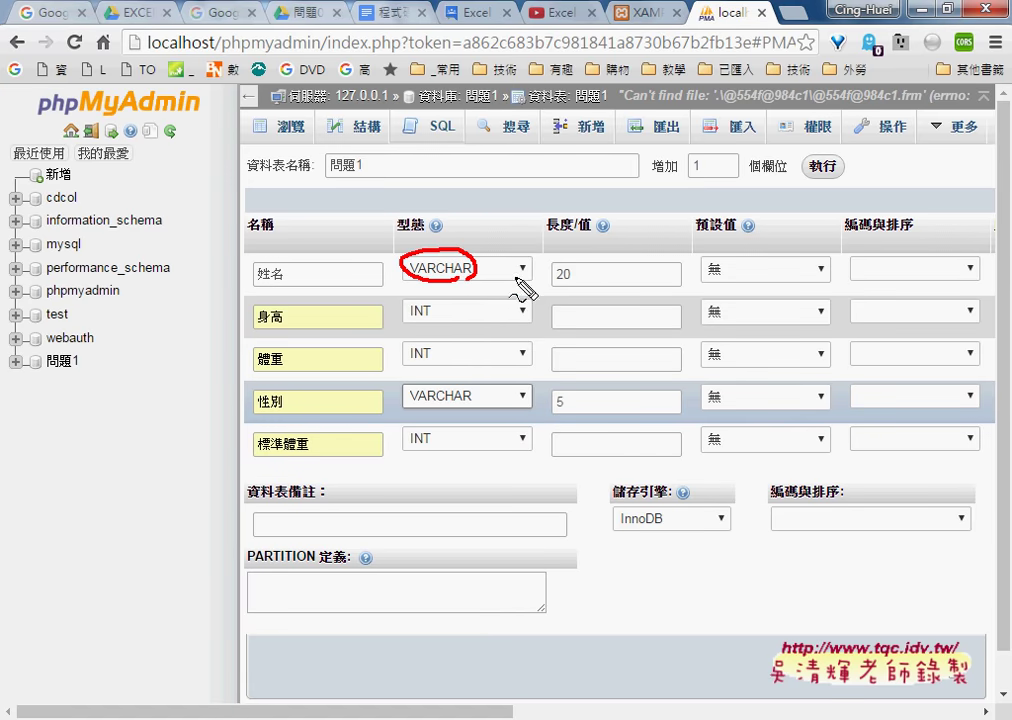
drag(575, 262, 583, 282)
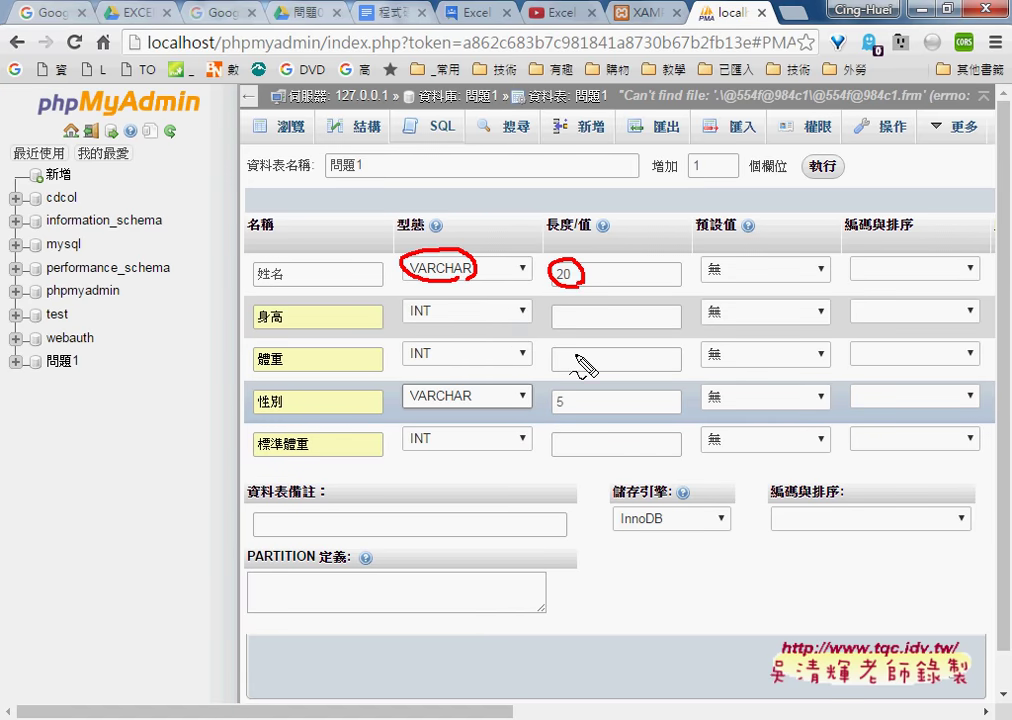
drag(568, 384, 565, 383)
drag(479, 411, 470, 404)
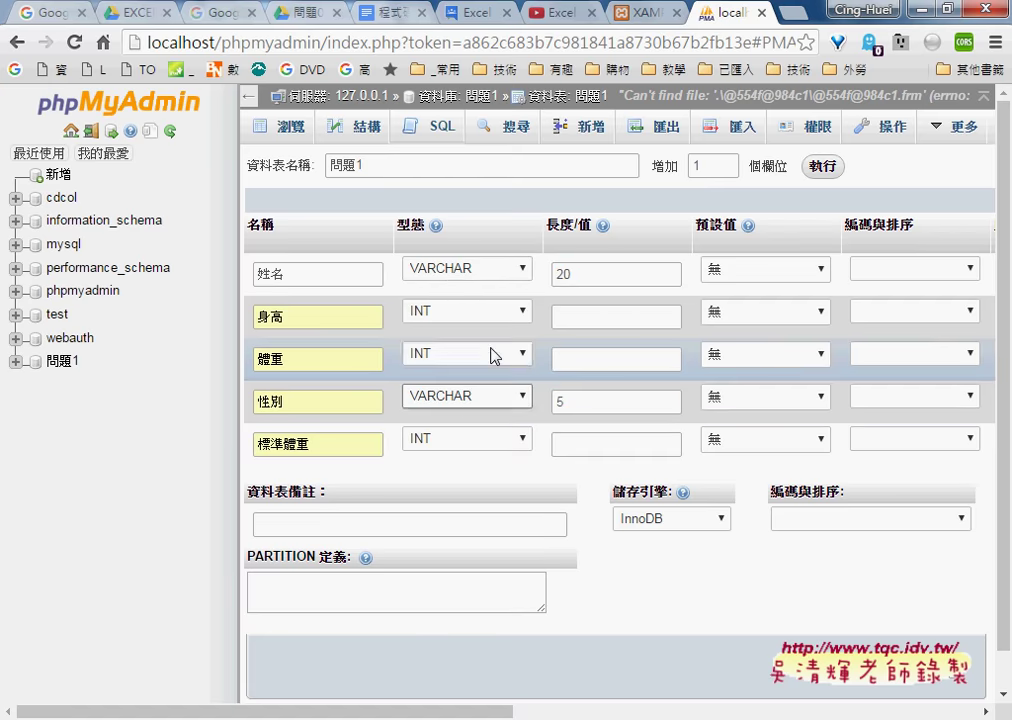
click(479, 270)
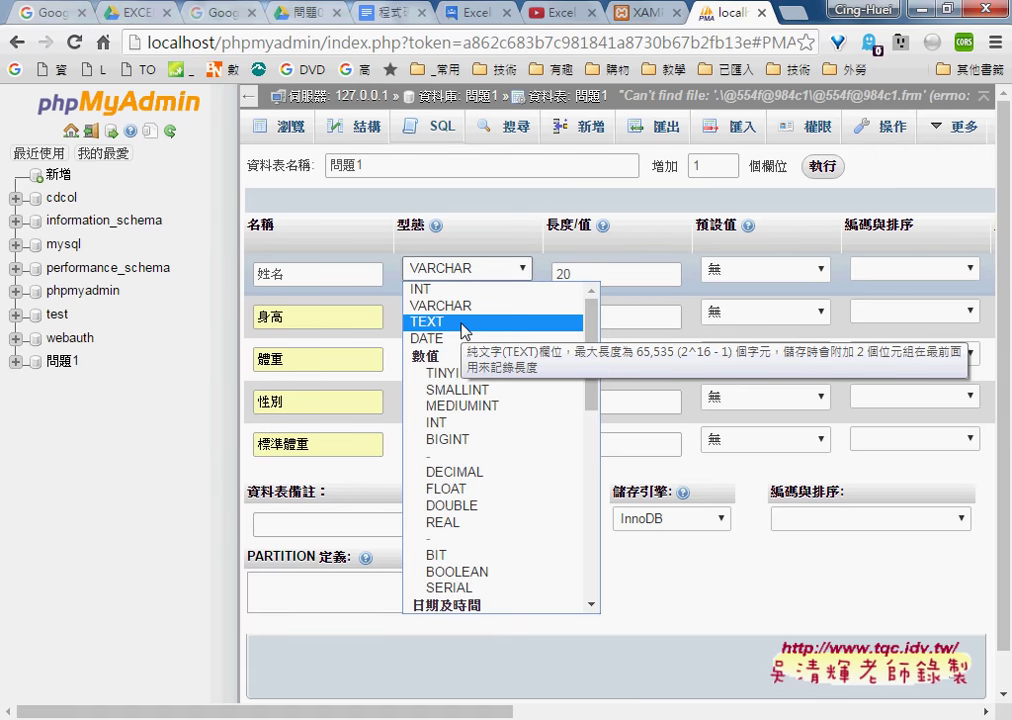
click(470, 289)
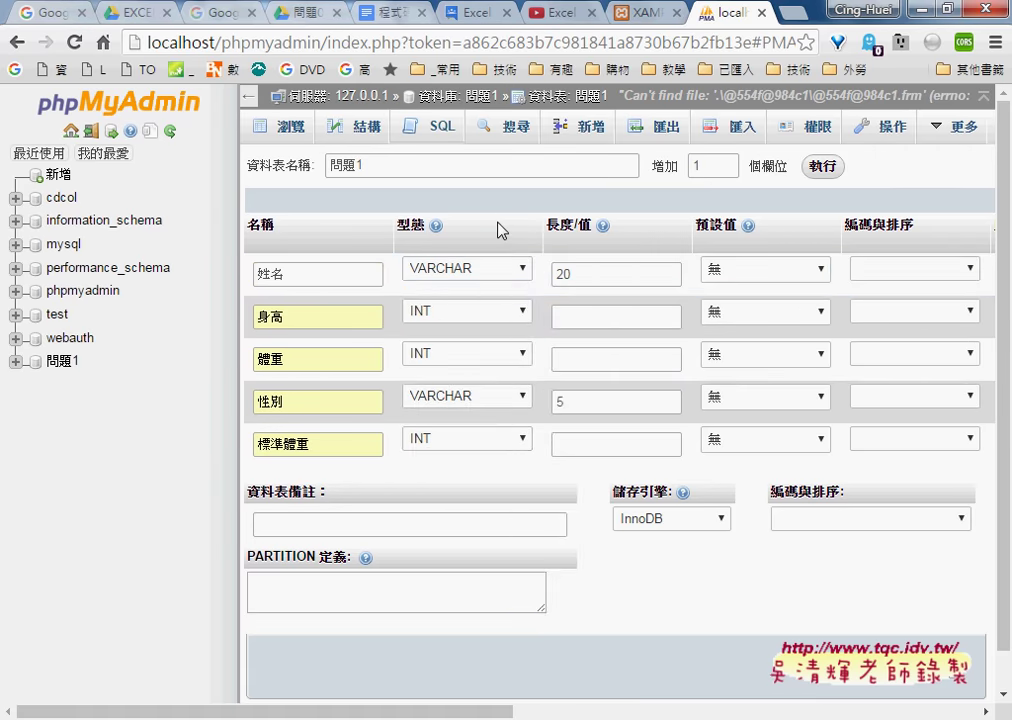
click(457, 314)
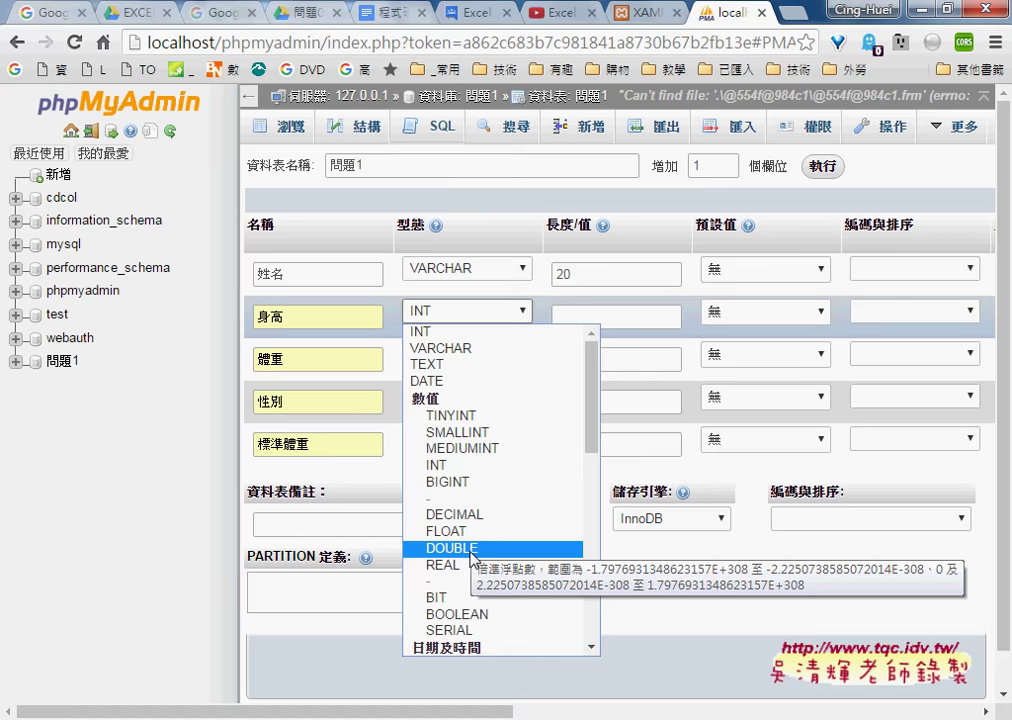
click(505, 210)
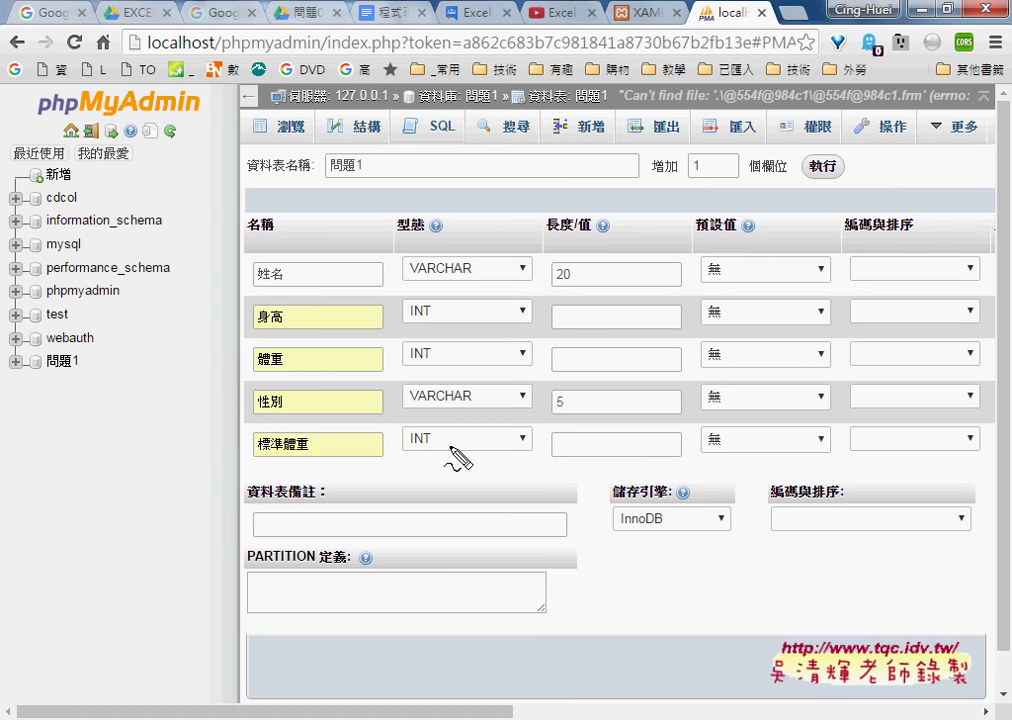
Step: Mark the 問題1 database in the tree, the table name 問題1 and its five column names
mouse_move(82, 342)
mouse_down()
mouse_move(30, 362)
mouse_move(85, 372)
mouse_up()
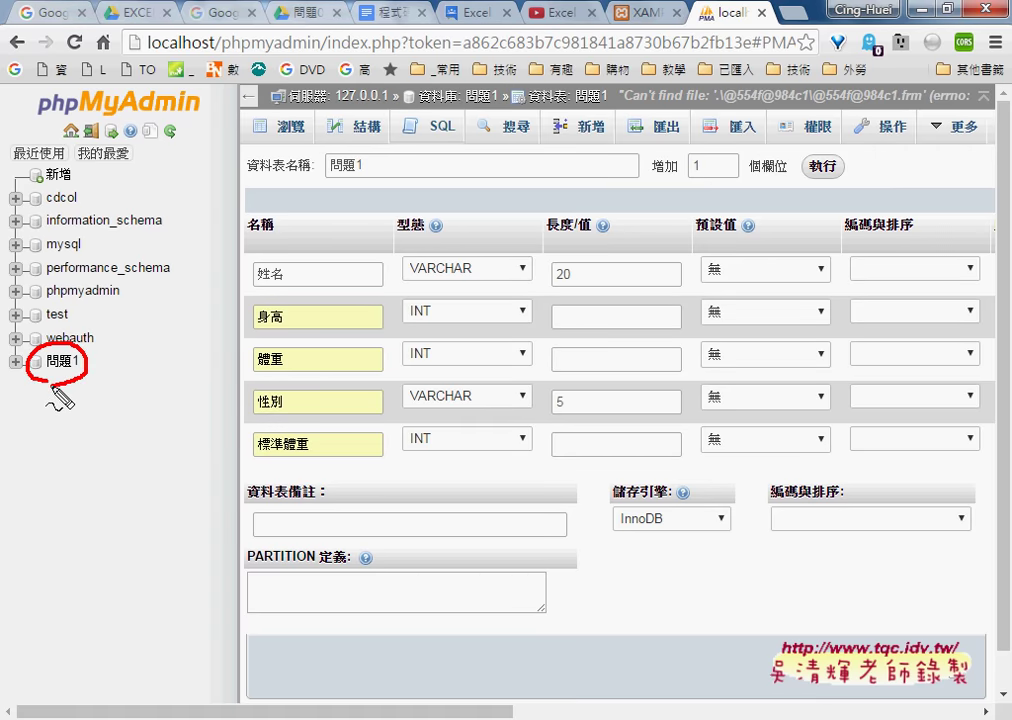
drag(157, 318, 85, 352)
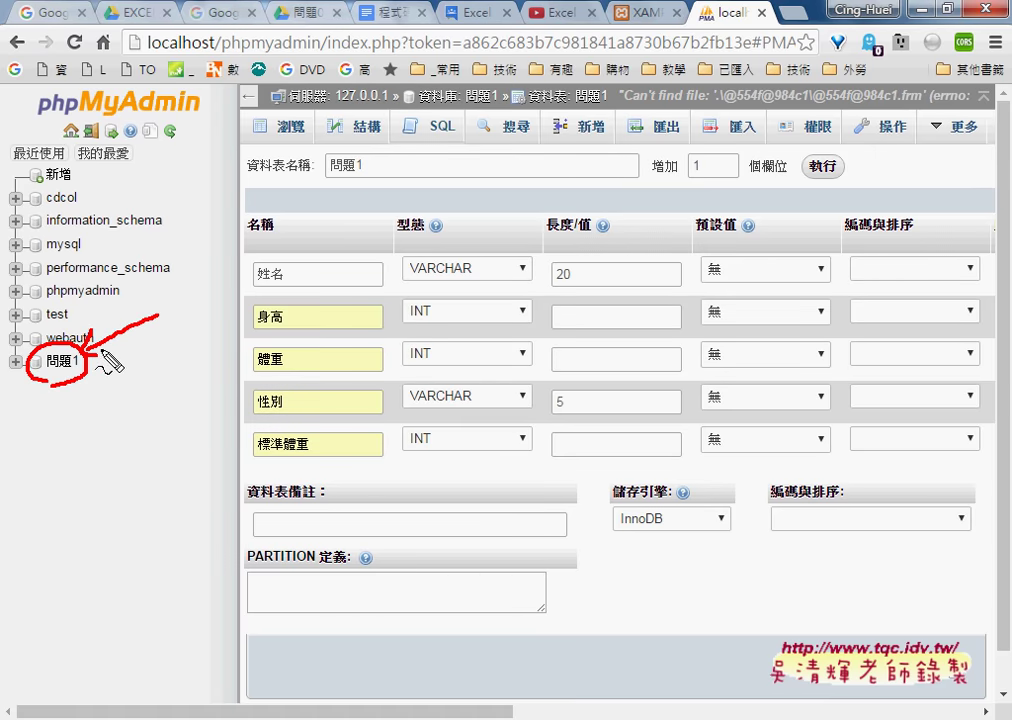
drag(371, 179, 323, 179)
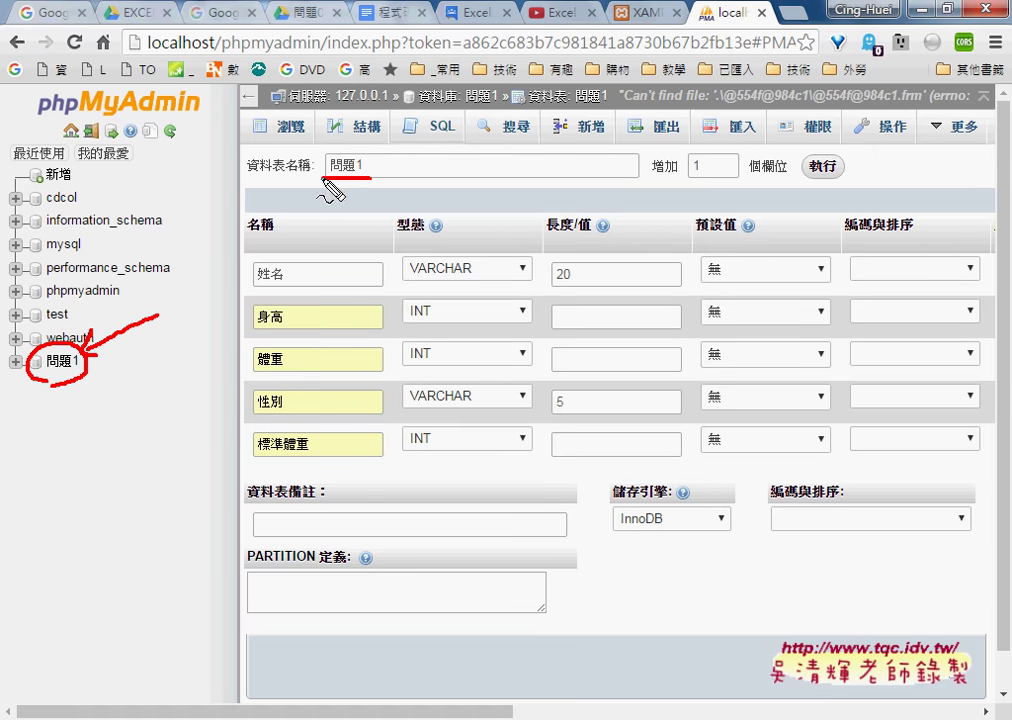
mouse_move(289, 445)
mouse_down()
mouse_move(233, 413)
mouse_move(305, 278)
mouse_move(312, 450)
mouse_up()
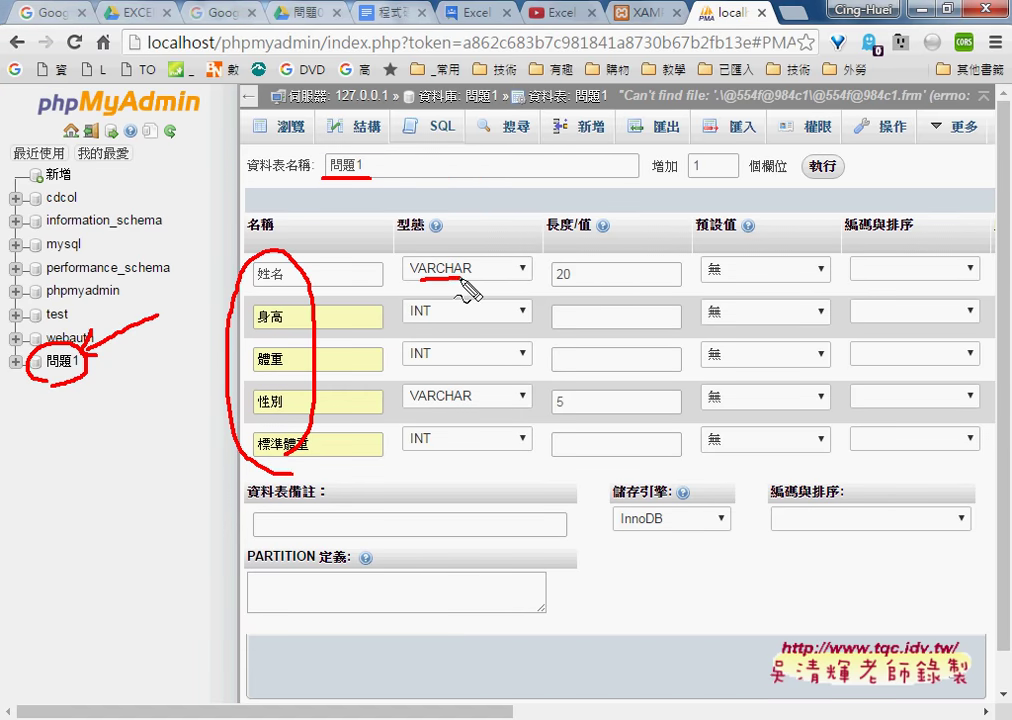
Step: Mark 姓名 VARCHAR(20) and 性別 VARCHAR(5), then save the 問題1 table
drag(462, 282, 410, 283)
drag(577, 281, 552, 280)
drag(470, 399, 406, 397)
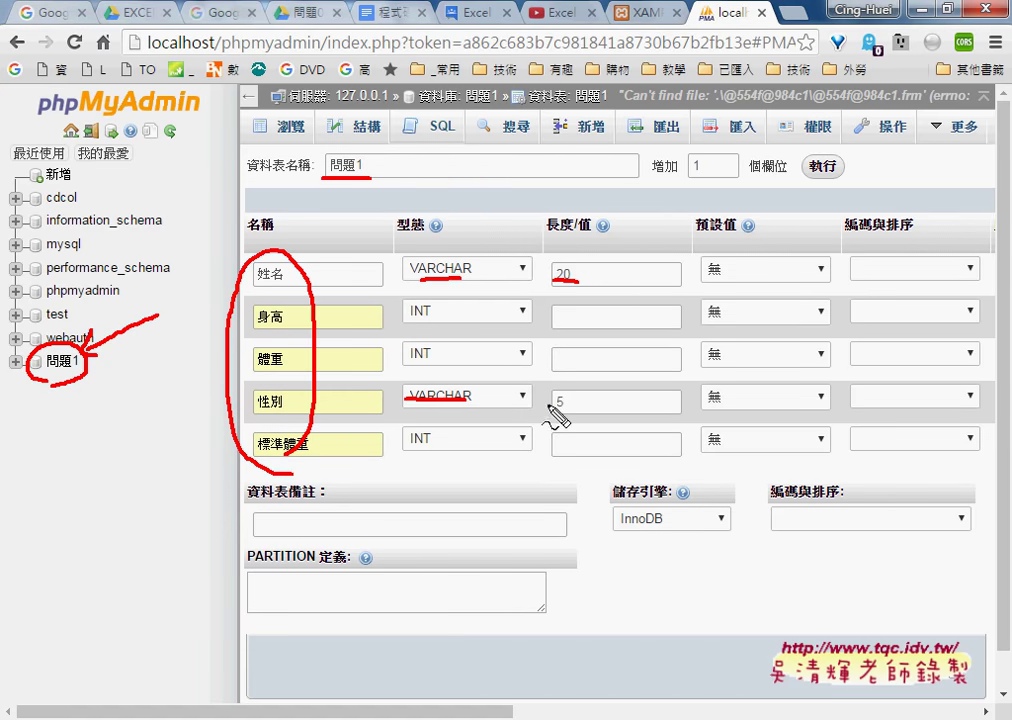
drag(550, 407, 585, 409)
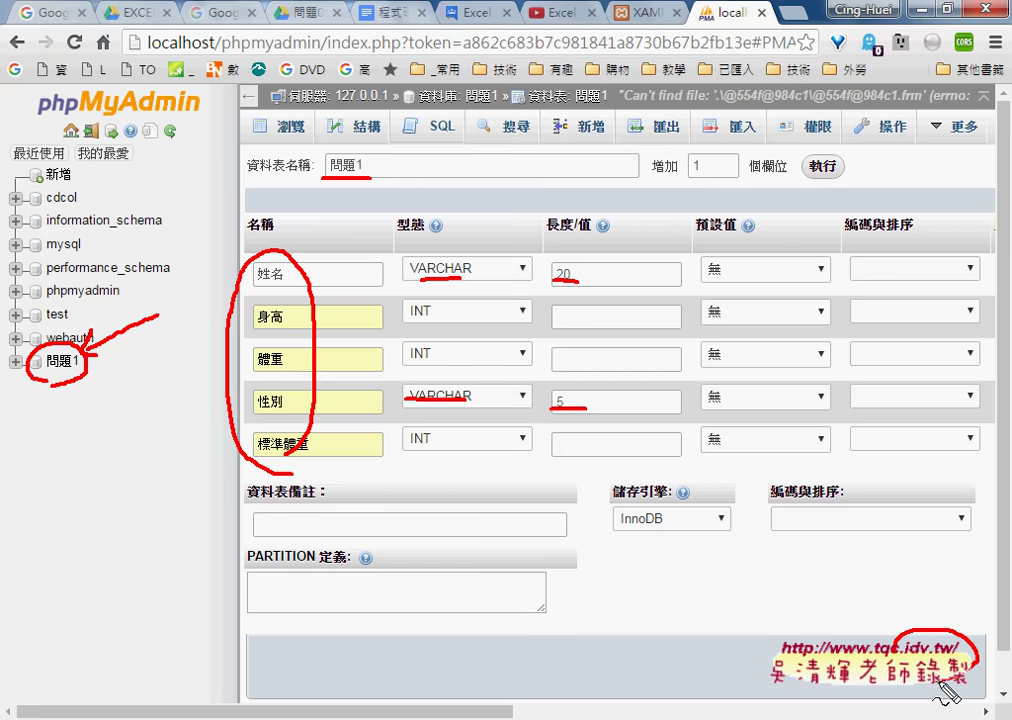
drag(895, 655, 945, 682)
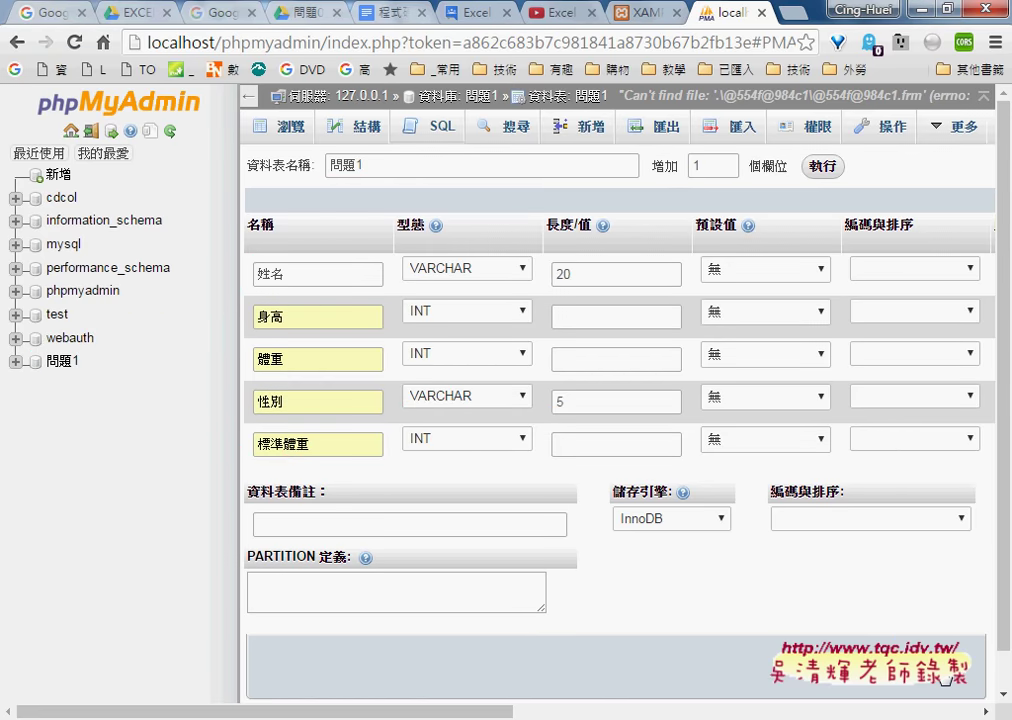
click(944, 680)
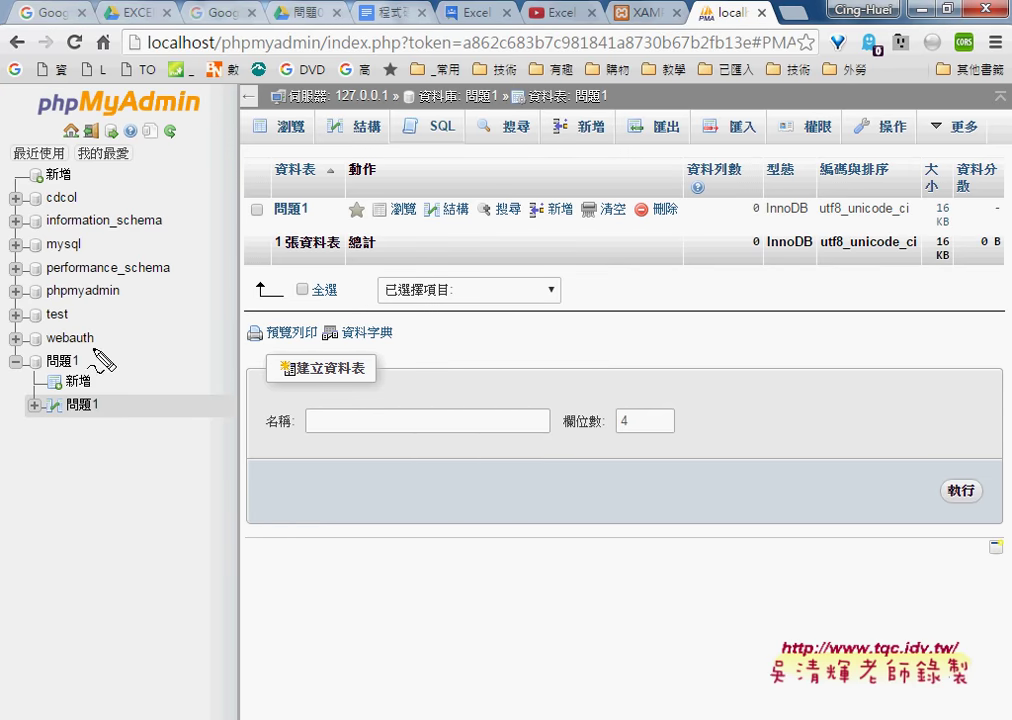
drag(88, 350, 72, 374)
mouse_move(90, 422)
mouse_down()
mouse_move(100, 425)
mouse_move(133, 376)
mouse_move(97, 408)
mouse_up()
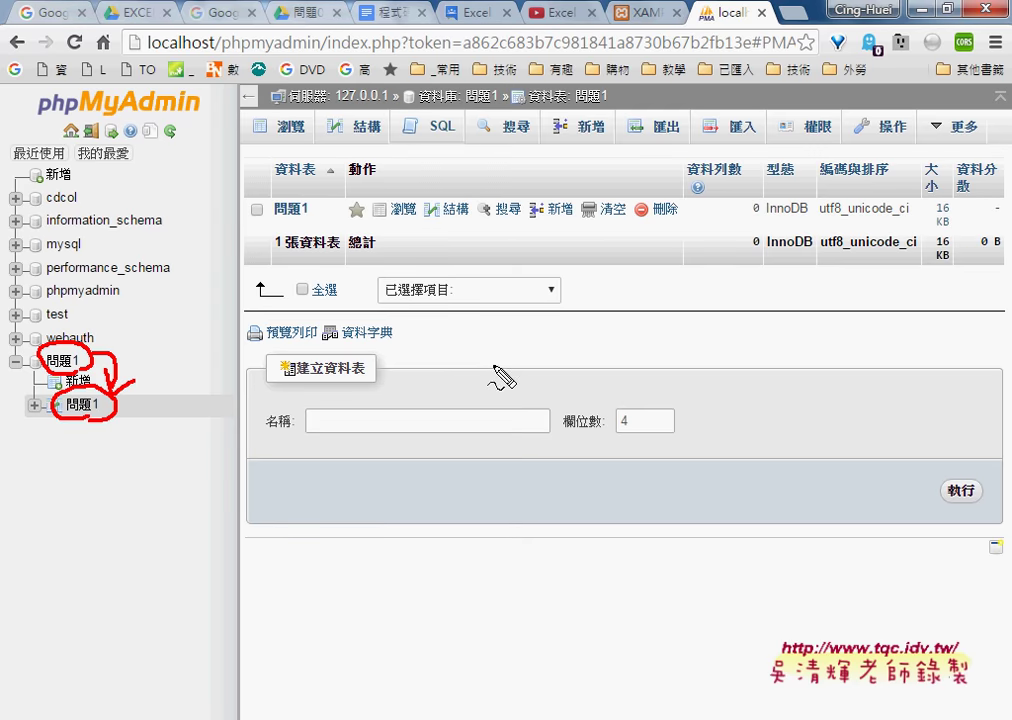
mouse_move(205, 401)
mouse_down()
mouse_move(122, 407)
mouse_move(150, 413)
mouse_up()
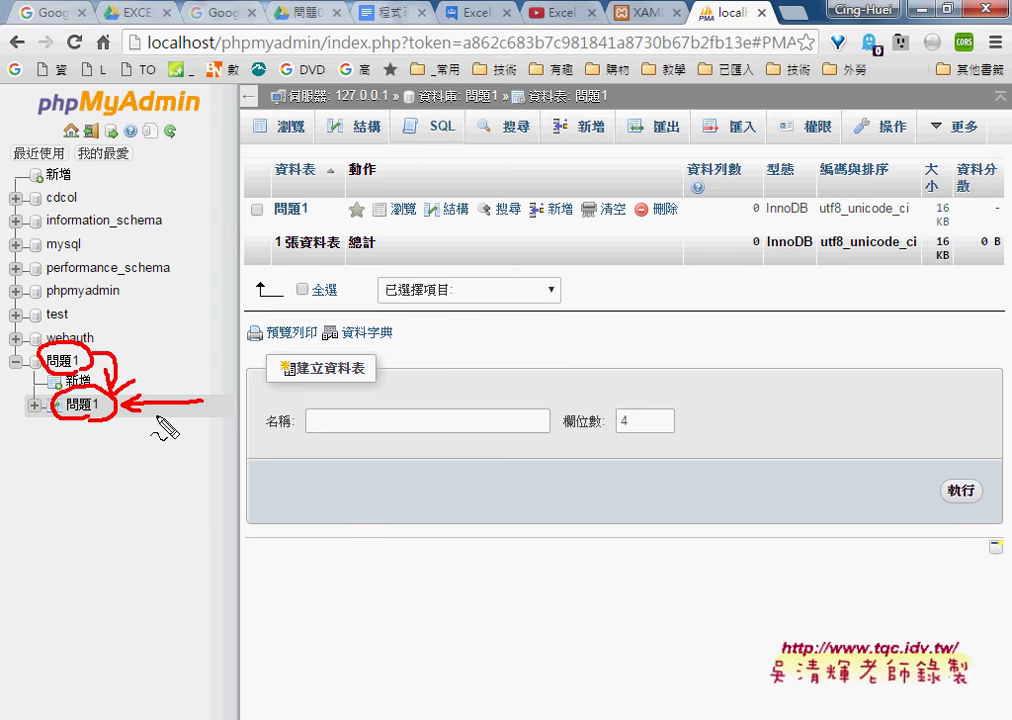
key(Escape)
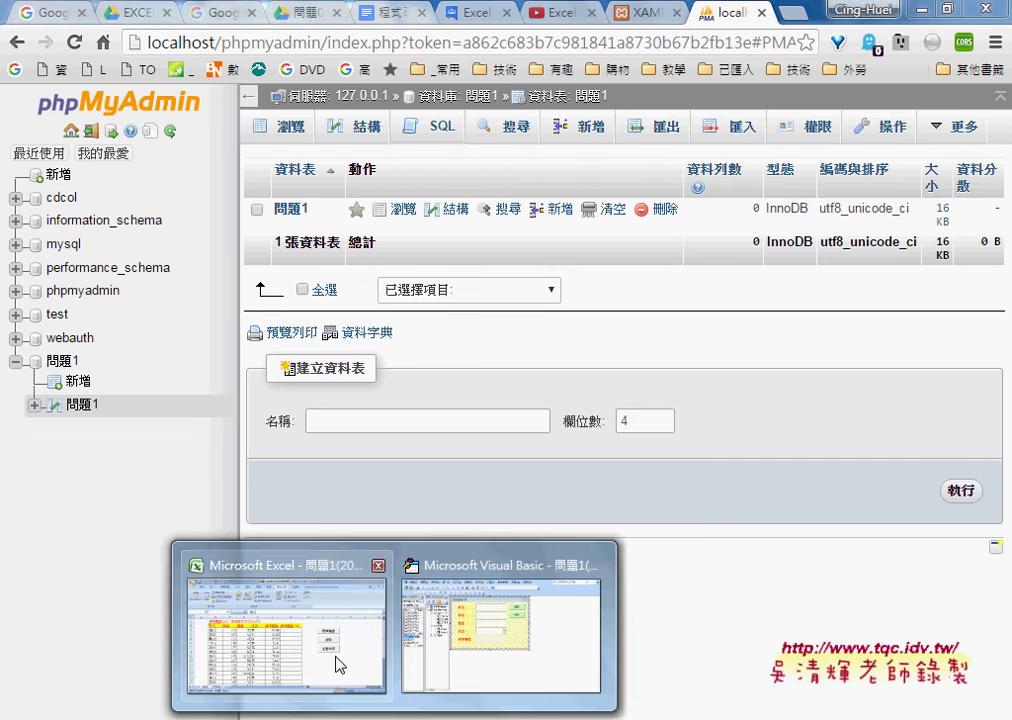
click(341, 665)
mouse_move(583, 411)
mouse_down()
mouse_move(590, 436)
mouse_move(869, 618)
mouse_up()
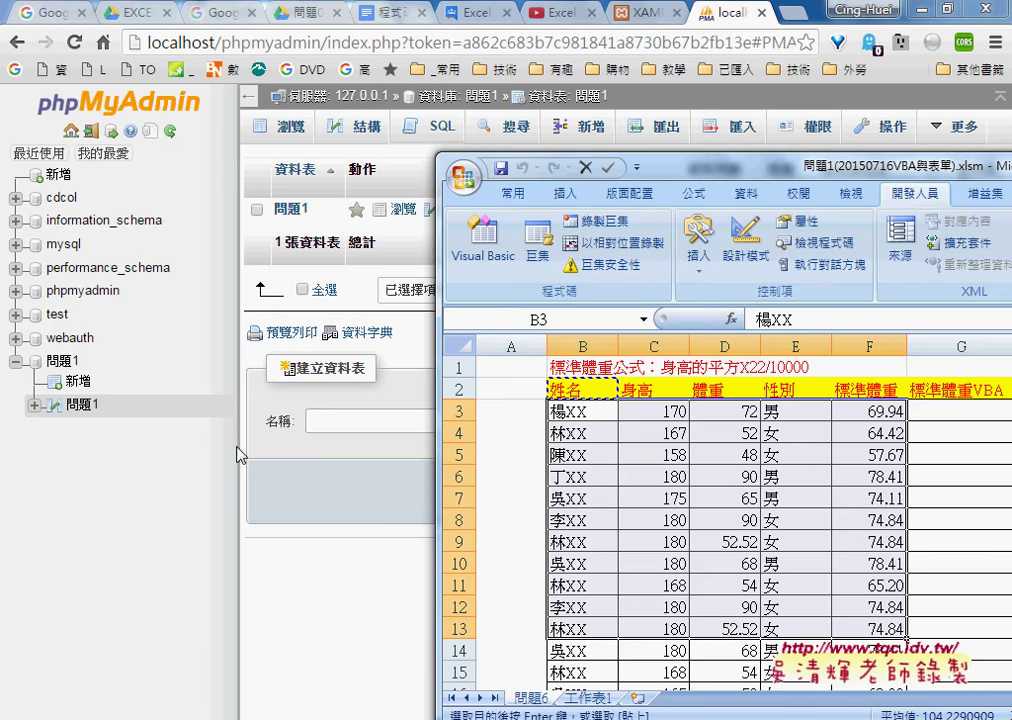
click(327, 420)
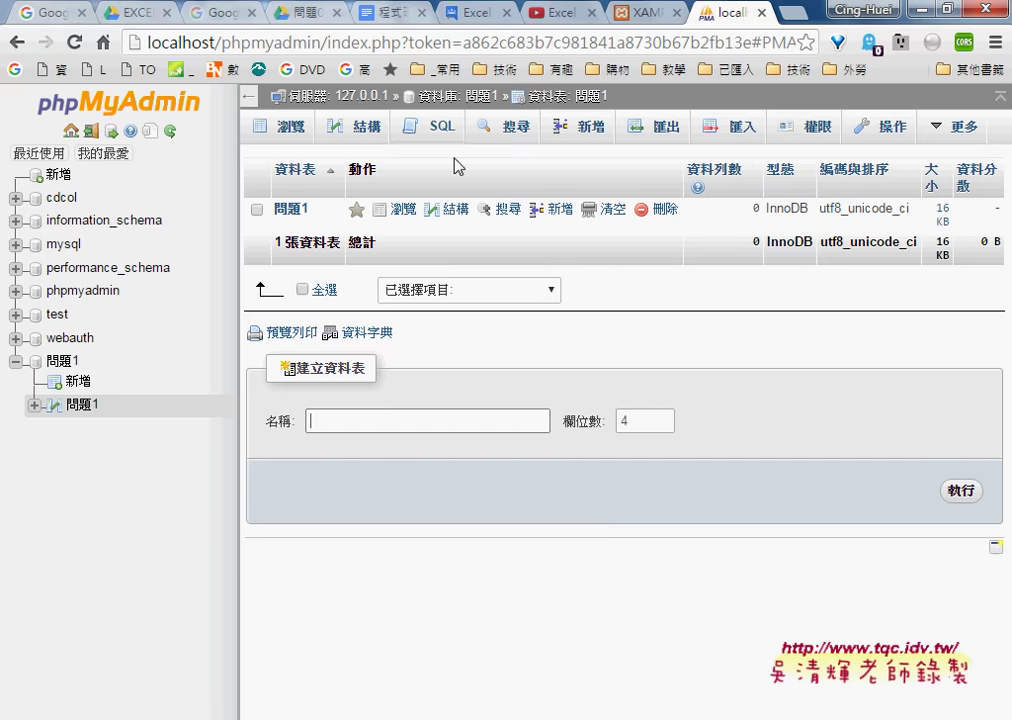
click(551, 717)
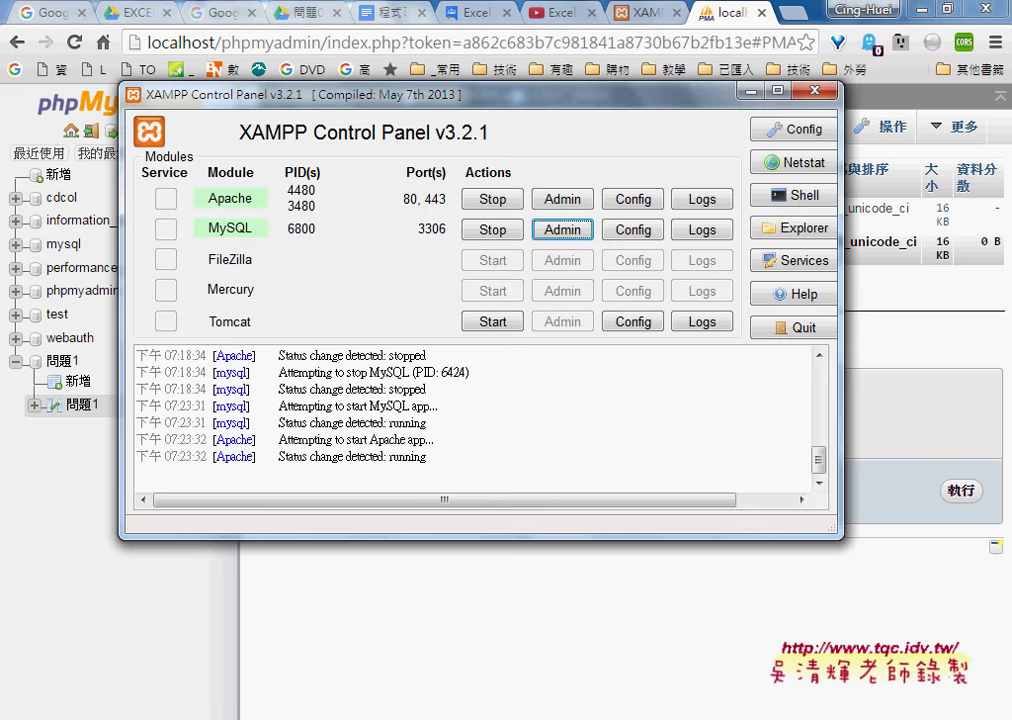
Step: From XAMPP, open MySQL's Admin page and mark the Apache and MySQL Admin buttons
click(561, 231)
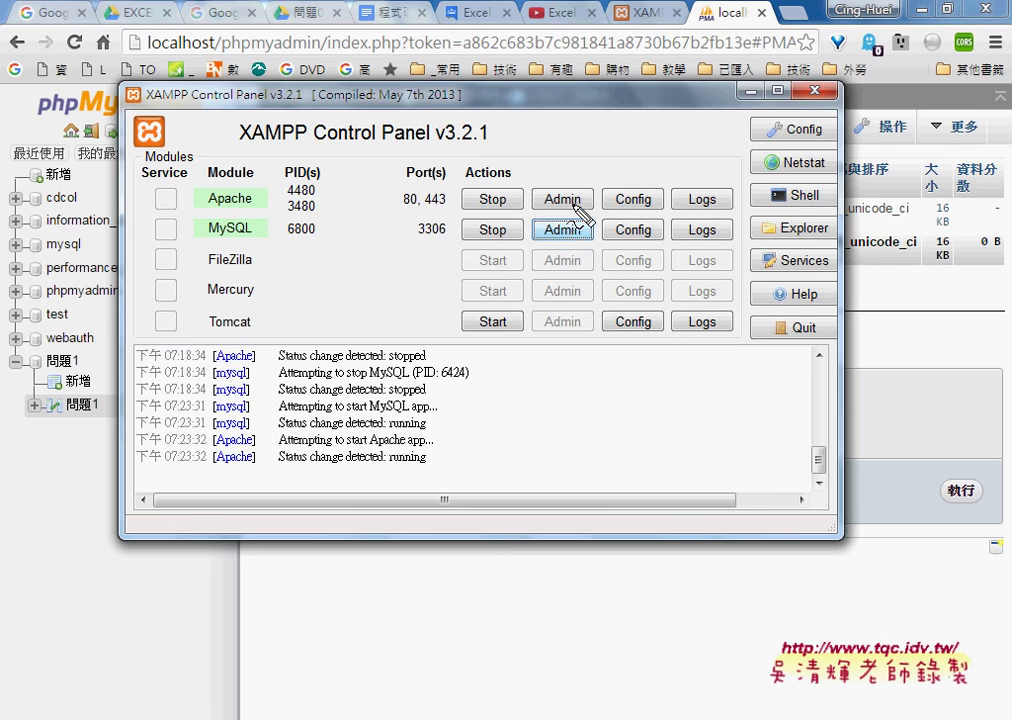
mouse_move(583, 210)
mouse_down()
mouse_move(538, 197)
mouse_move(552, 233)
mouse_move(578, 228)
mouse_up()
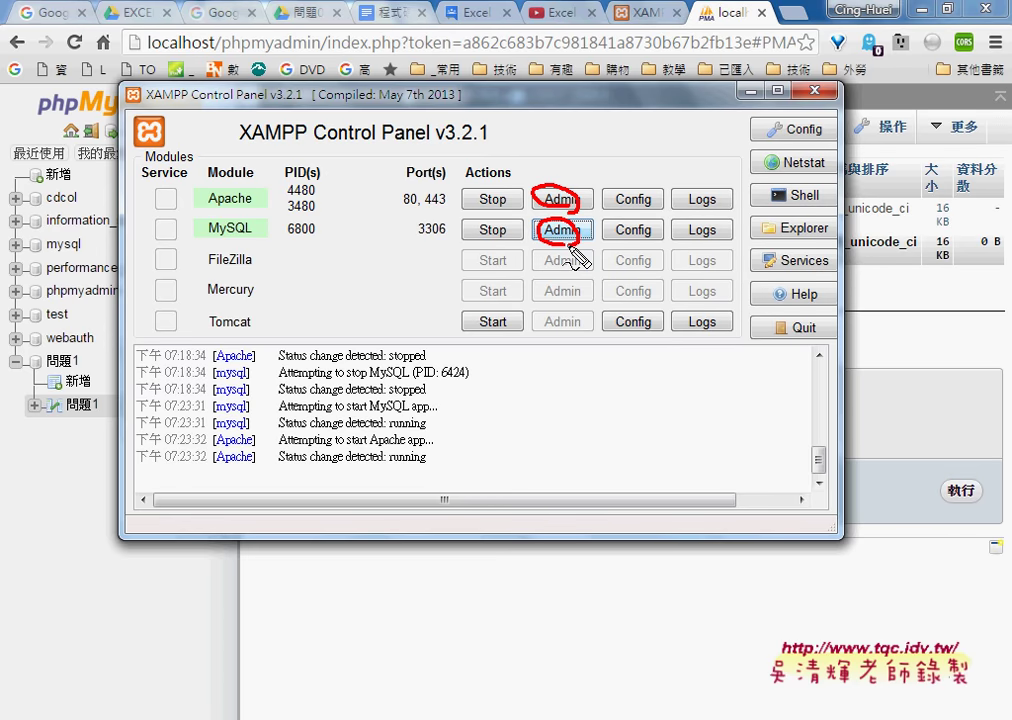
key(Escape)
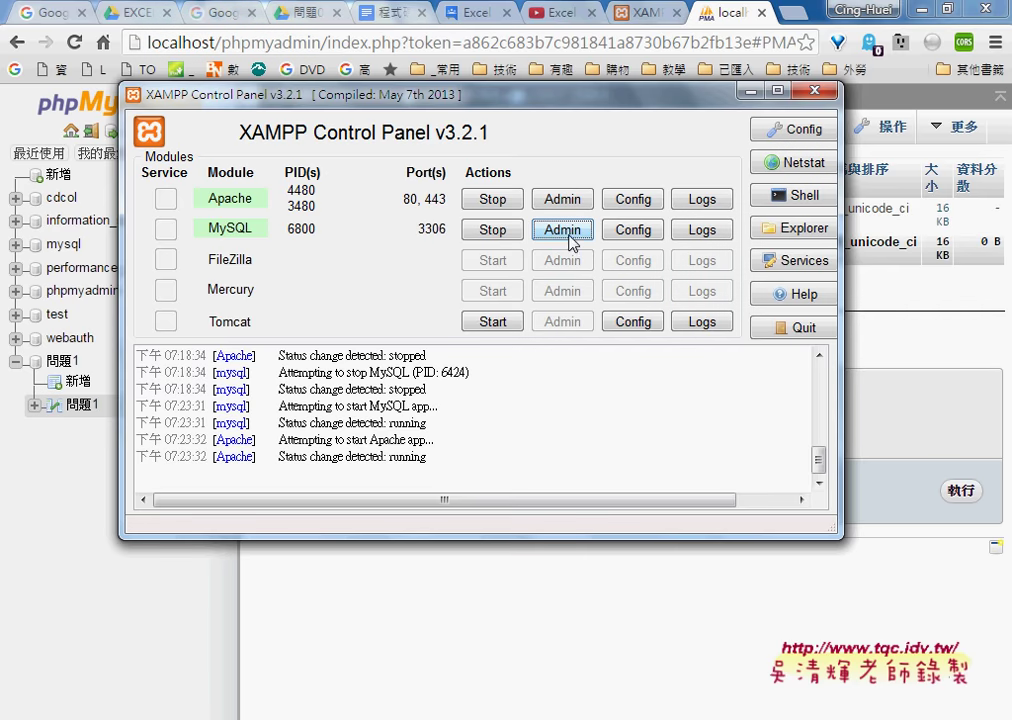